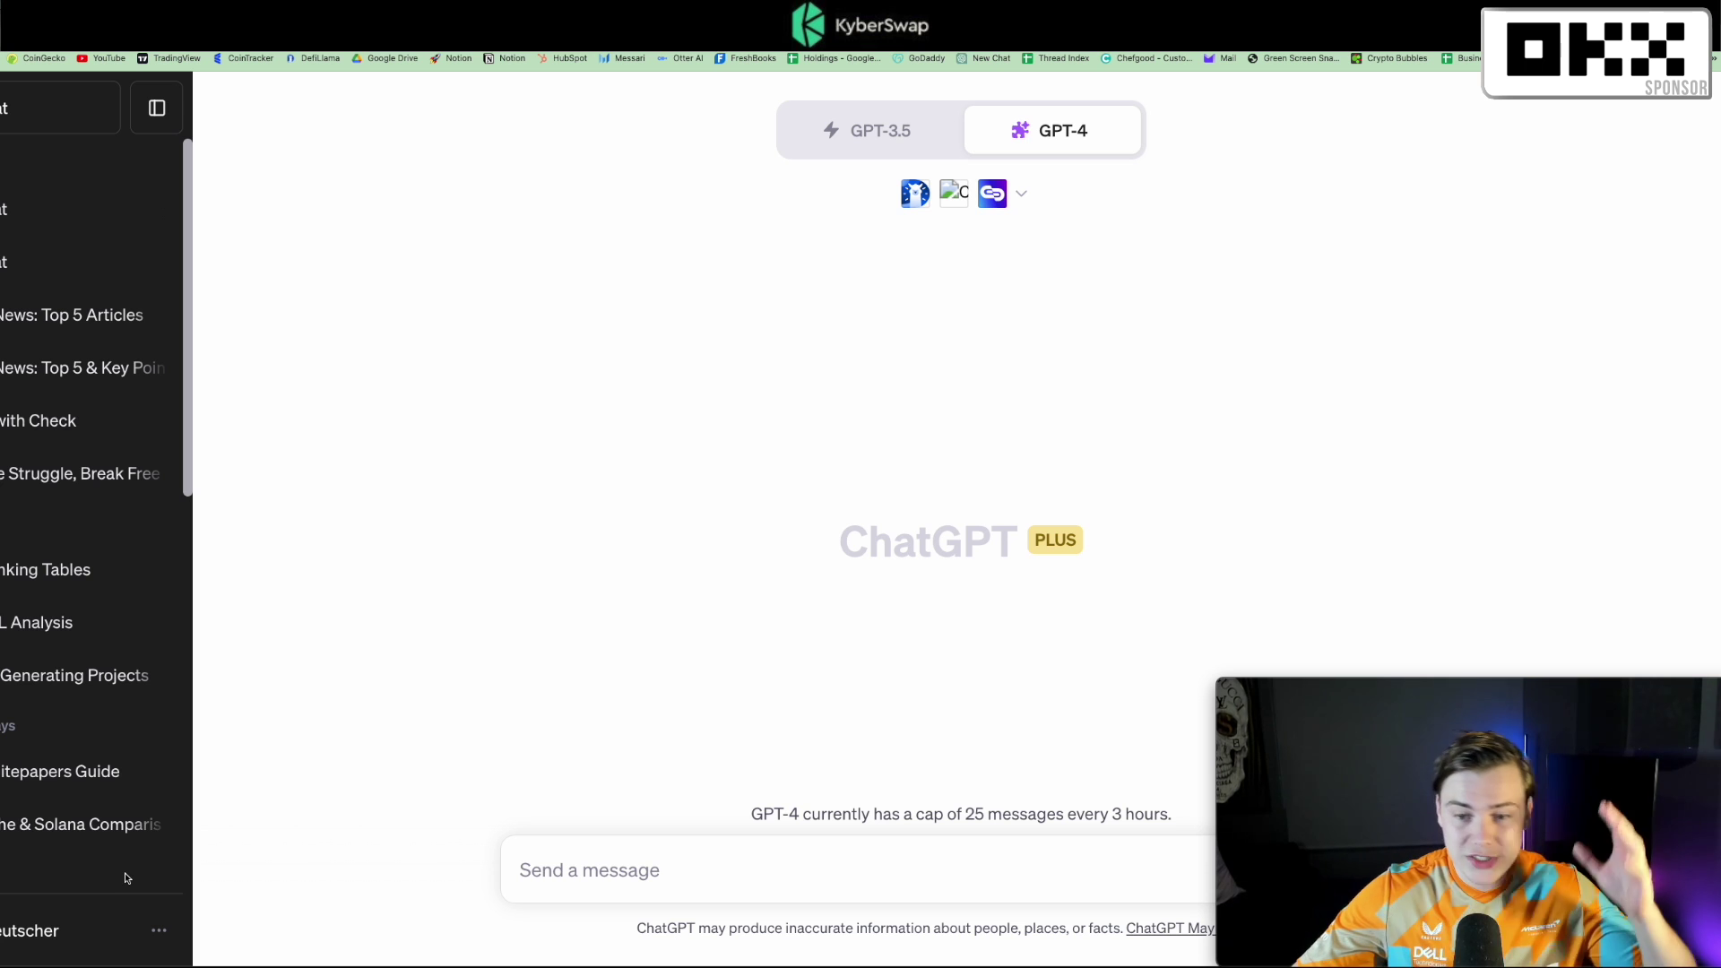
# Check that Plugins is enabled among the beta features in the account settings.
pyautogui.click(104, 923)
pyautogui.click(54, 793)
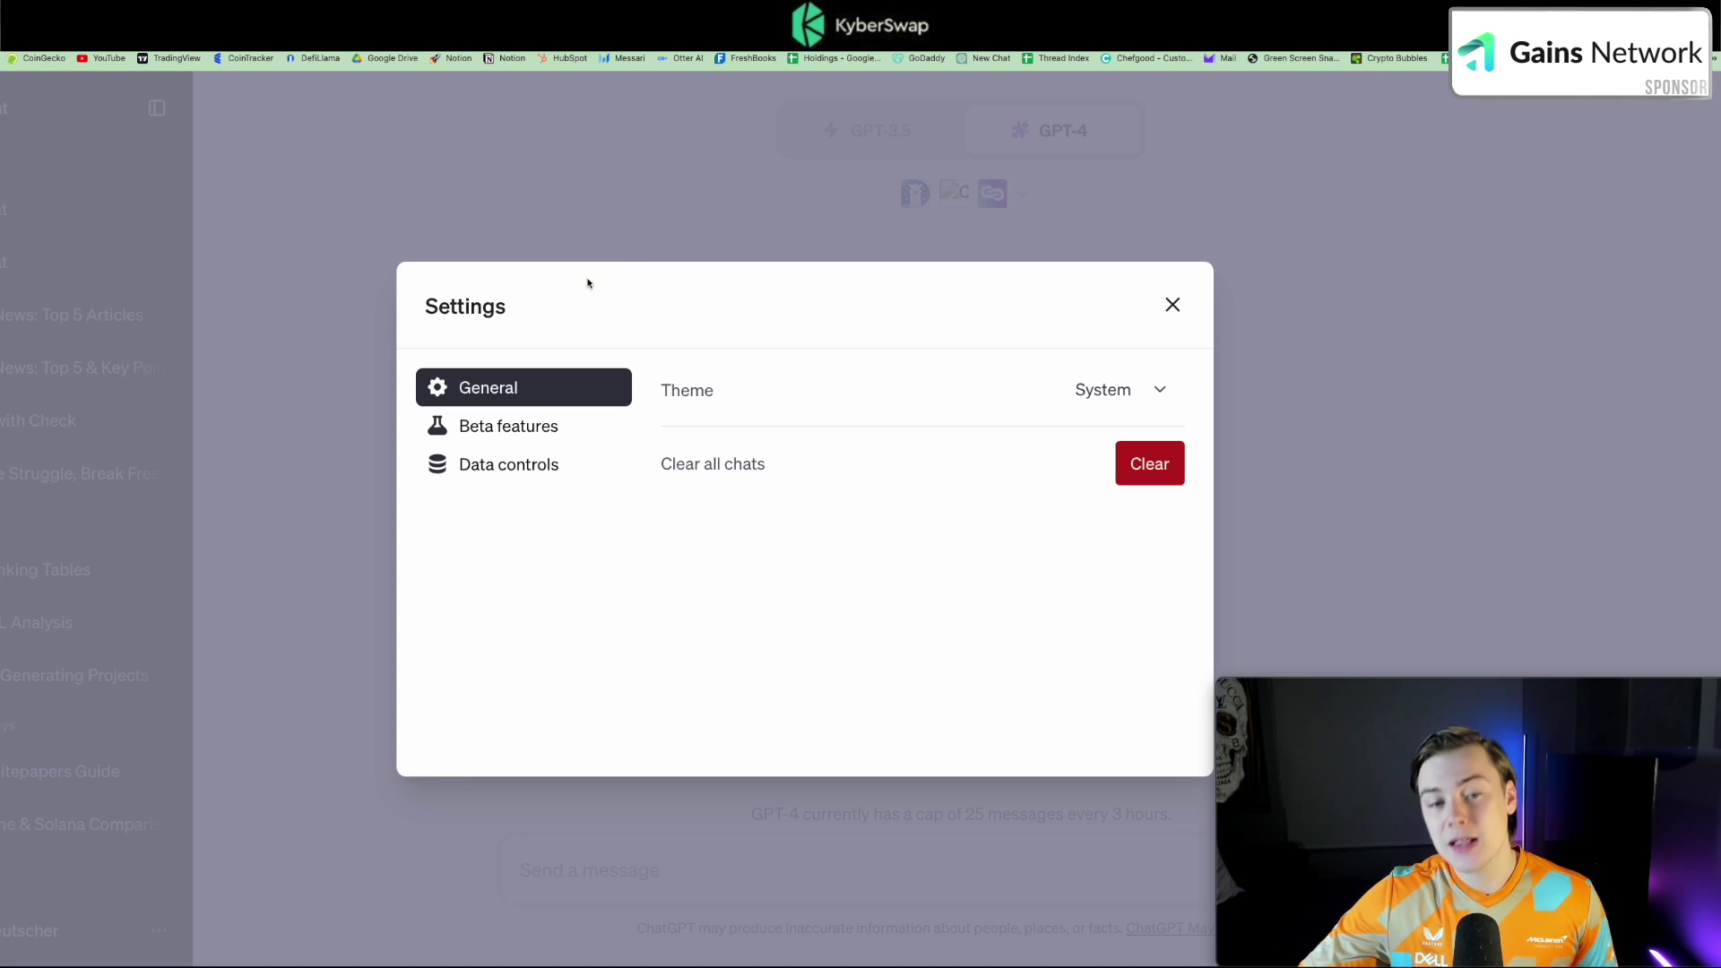
pyautogui.click(572, 435)
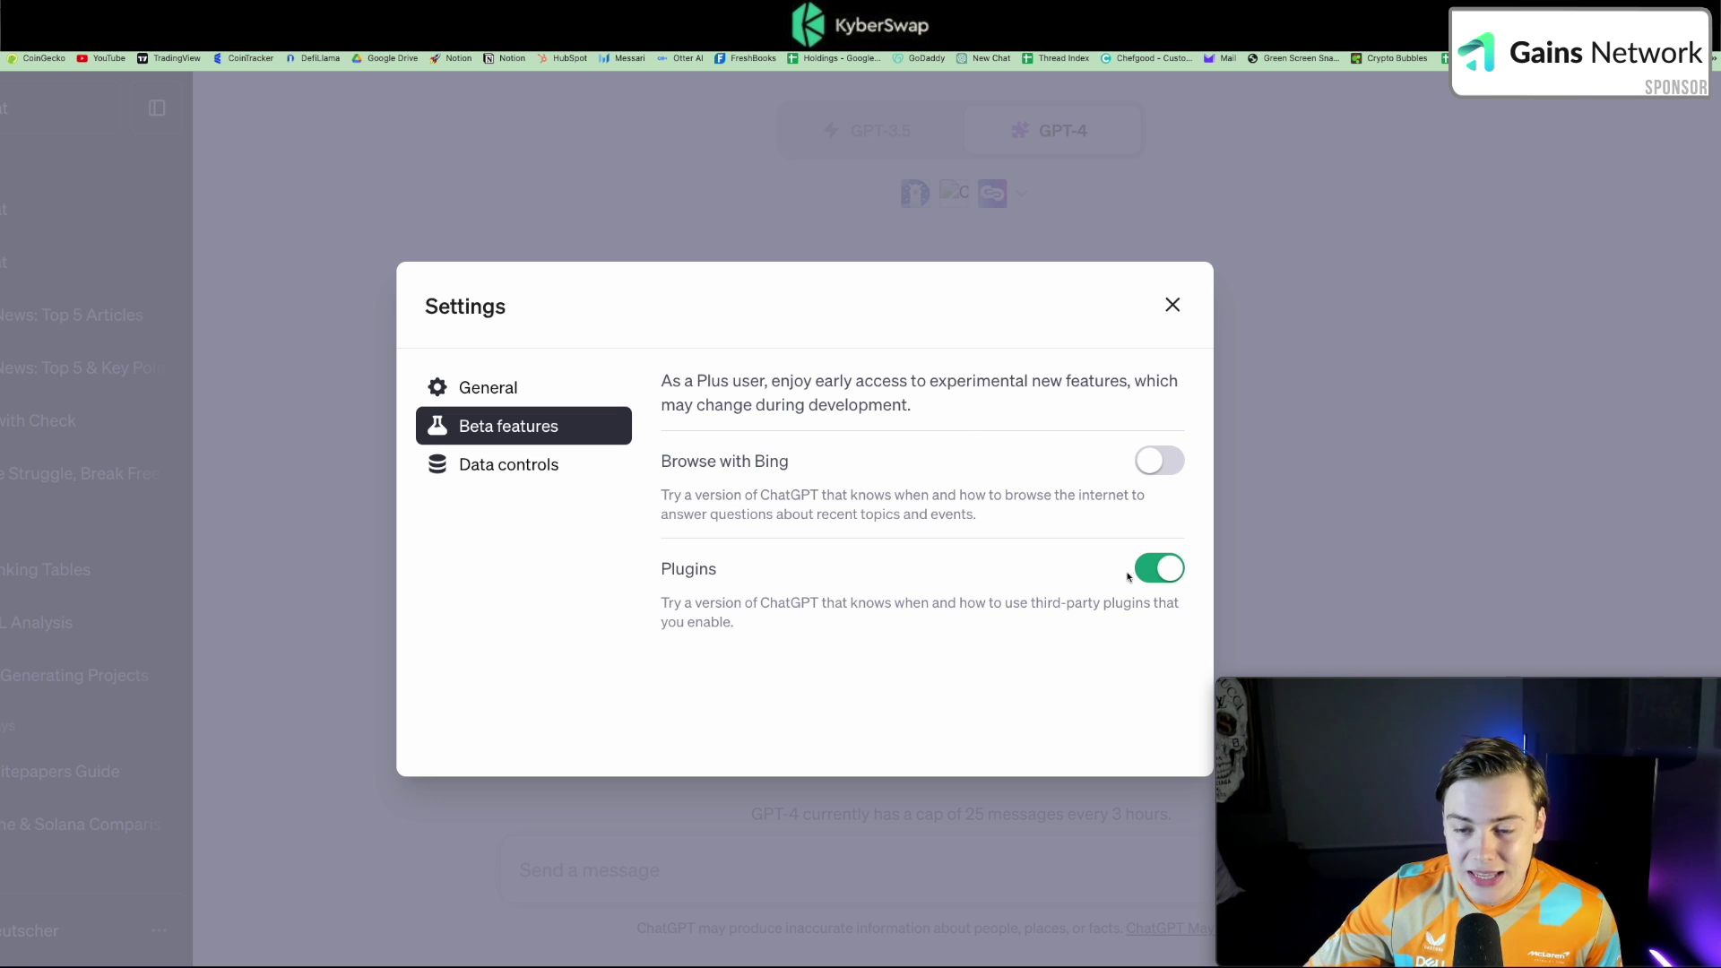
pyautogui.click(1402, 399)
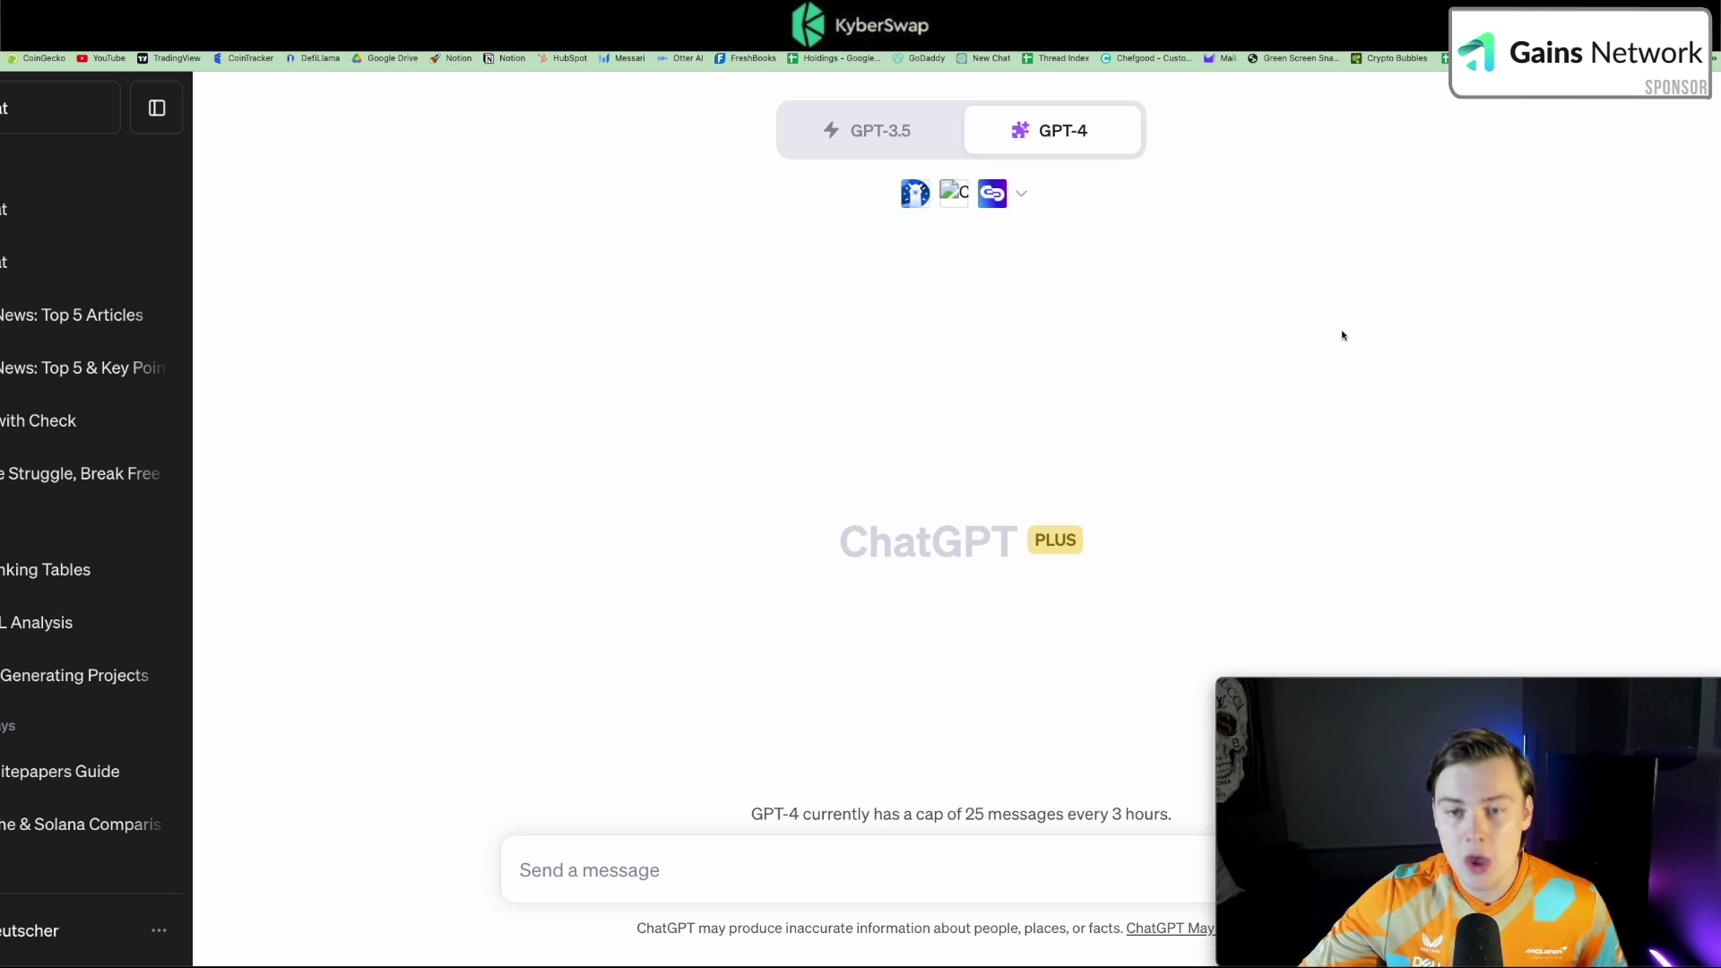
# Review the plugins available for GPT-4, including Defillama, Crypto Market News and Link Reader.
pyautogui.click(1026, 197)
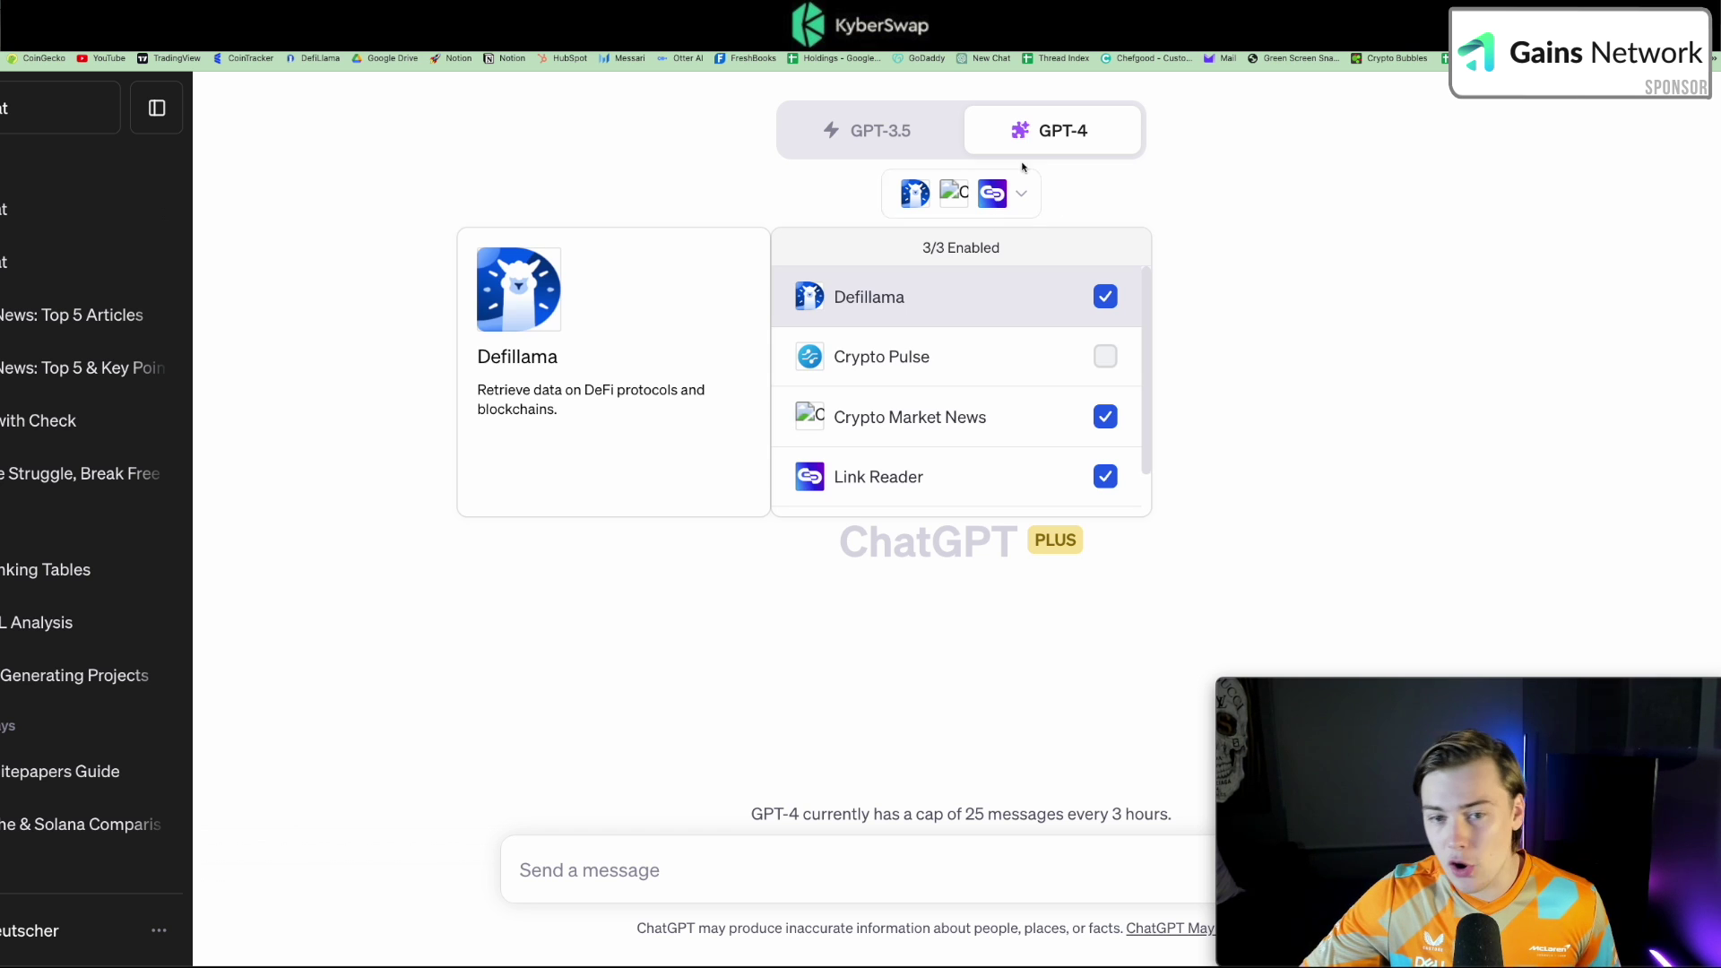
pyautogui.scroll(-1, 1037, 301)
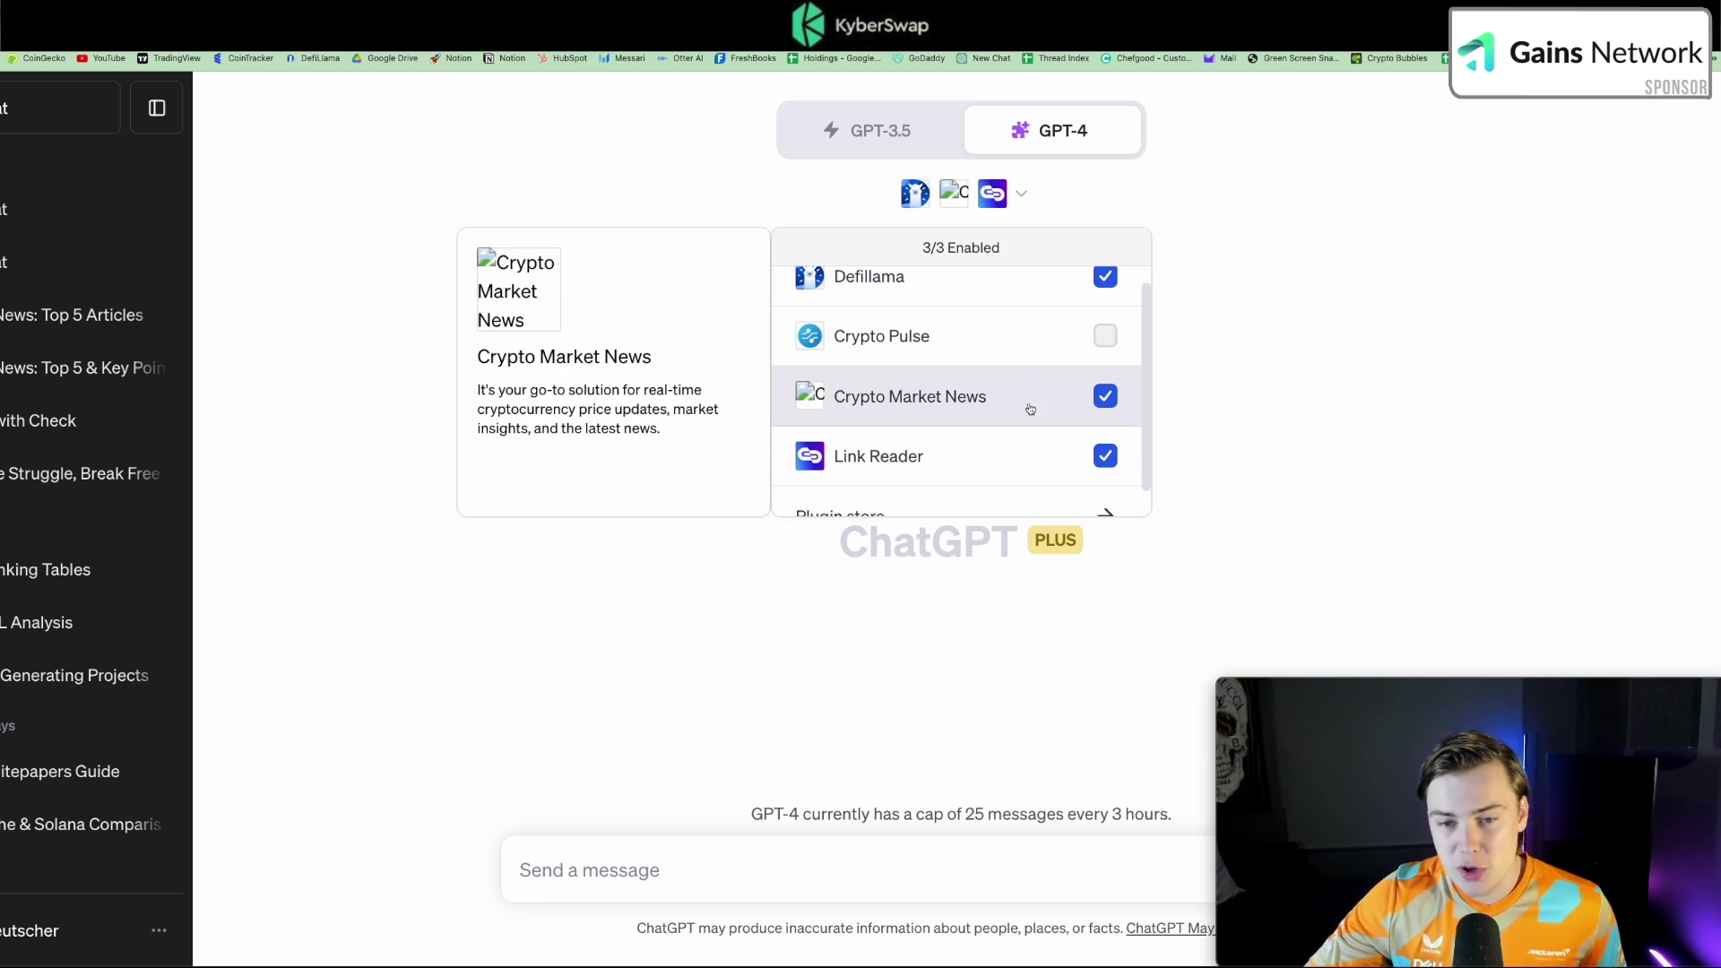
pyautogui.scroll(1, 1032, 437)
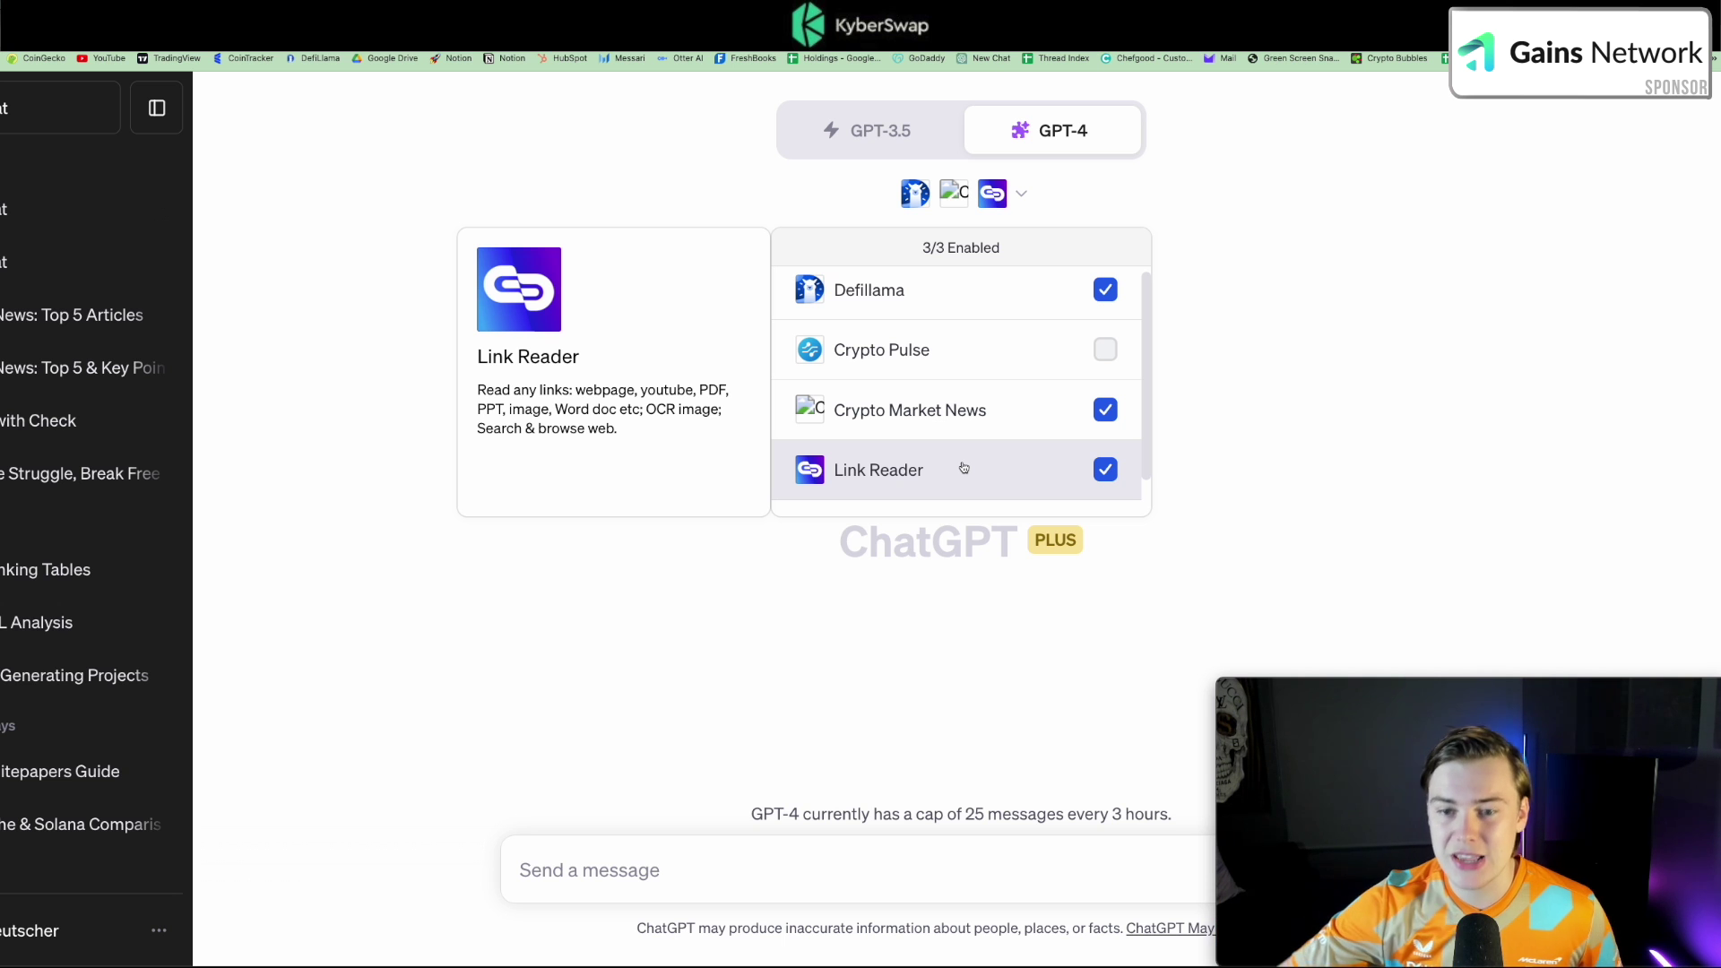
pyautogui.click(1416, 311)
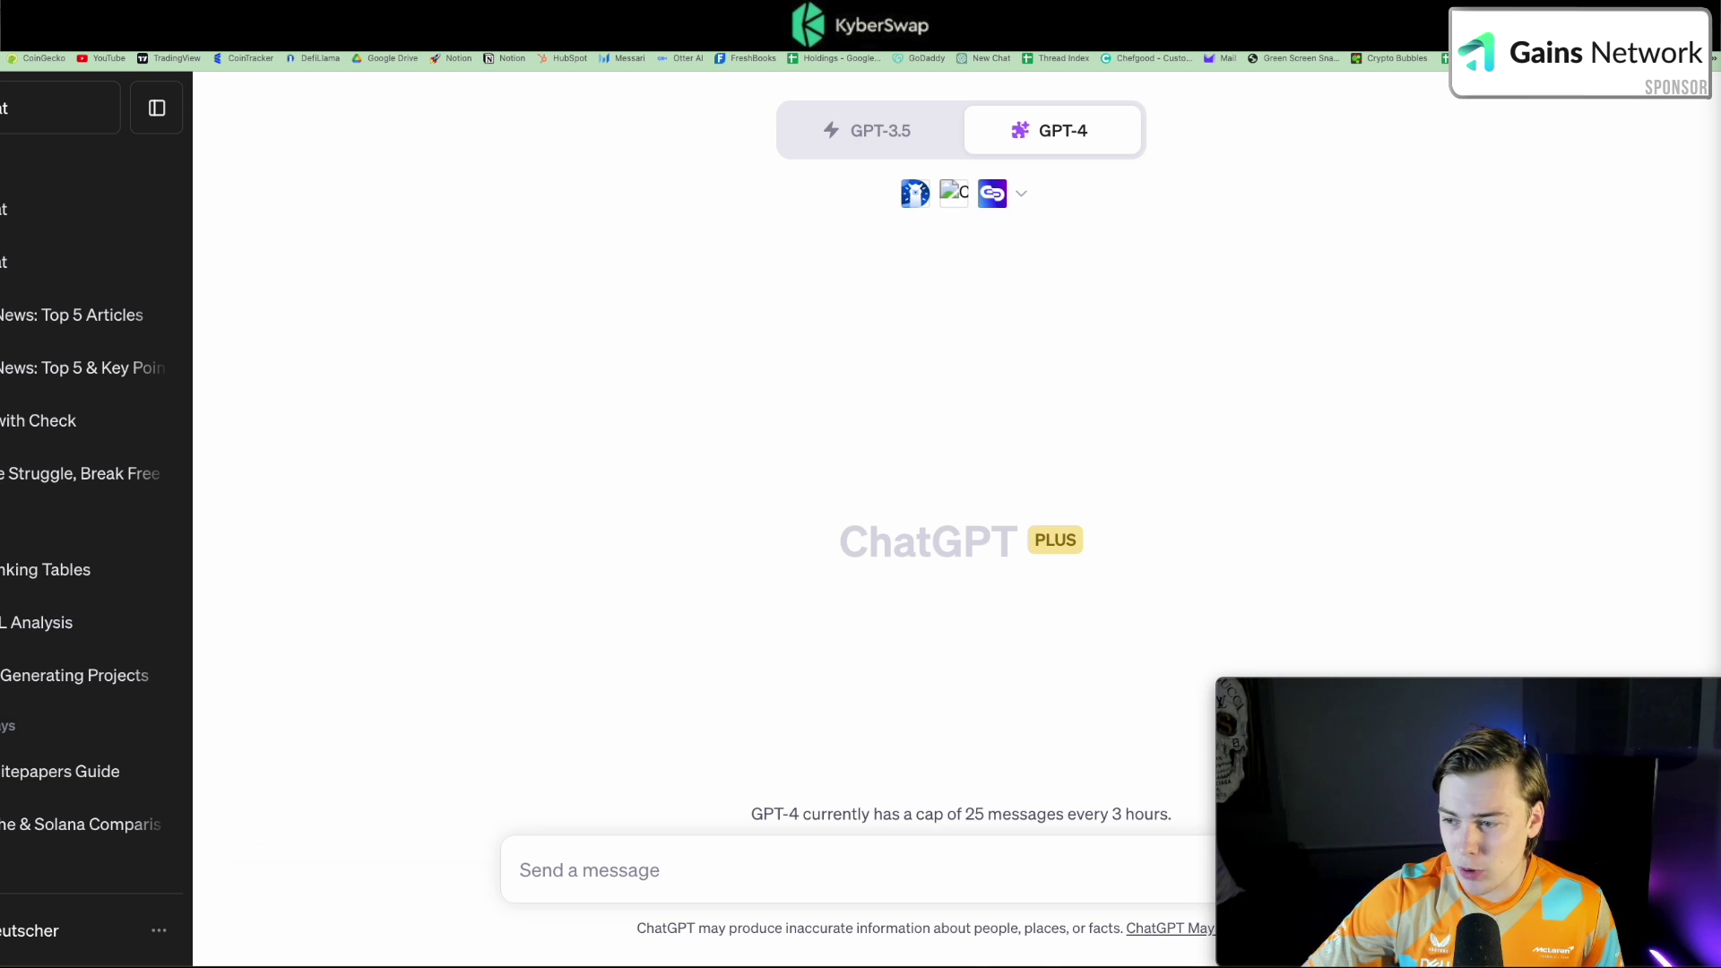
# Send the copied prompt requesting the top 5 crypto news articles from the past week with key points for each.
pyautogui.click(684, 874)
pyautogui.hotkey('ctrl', 'v')
pyautogui.press('Return')
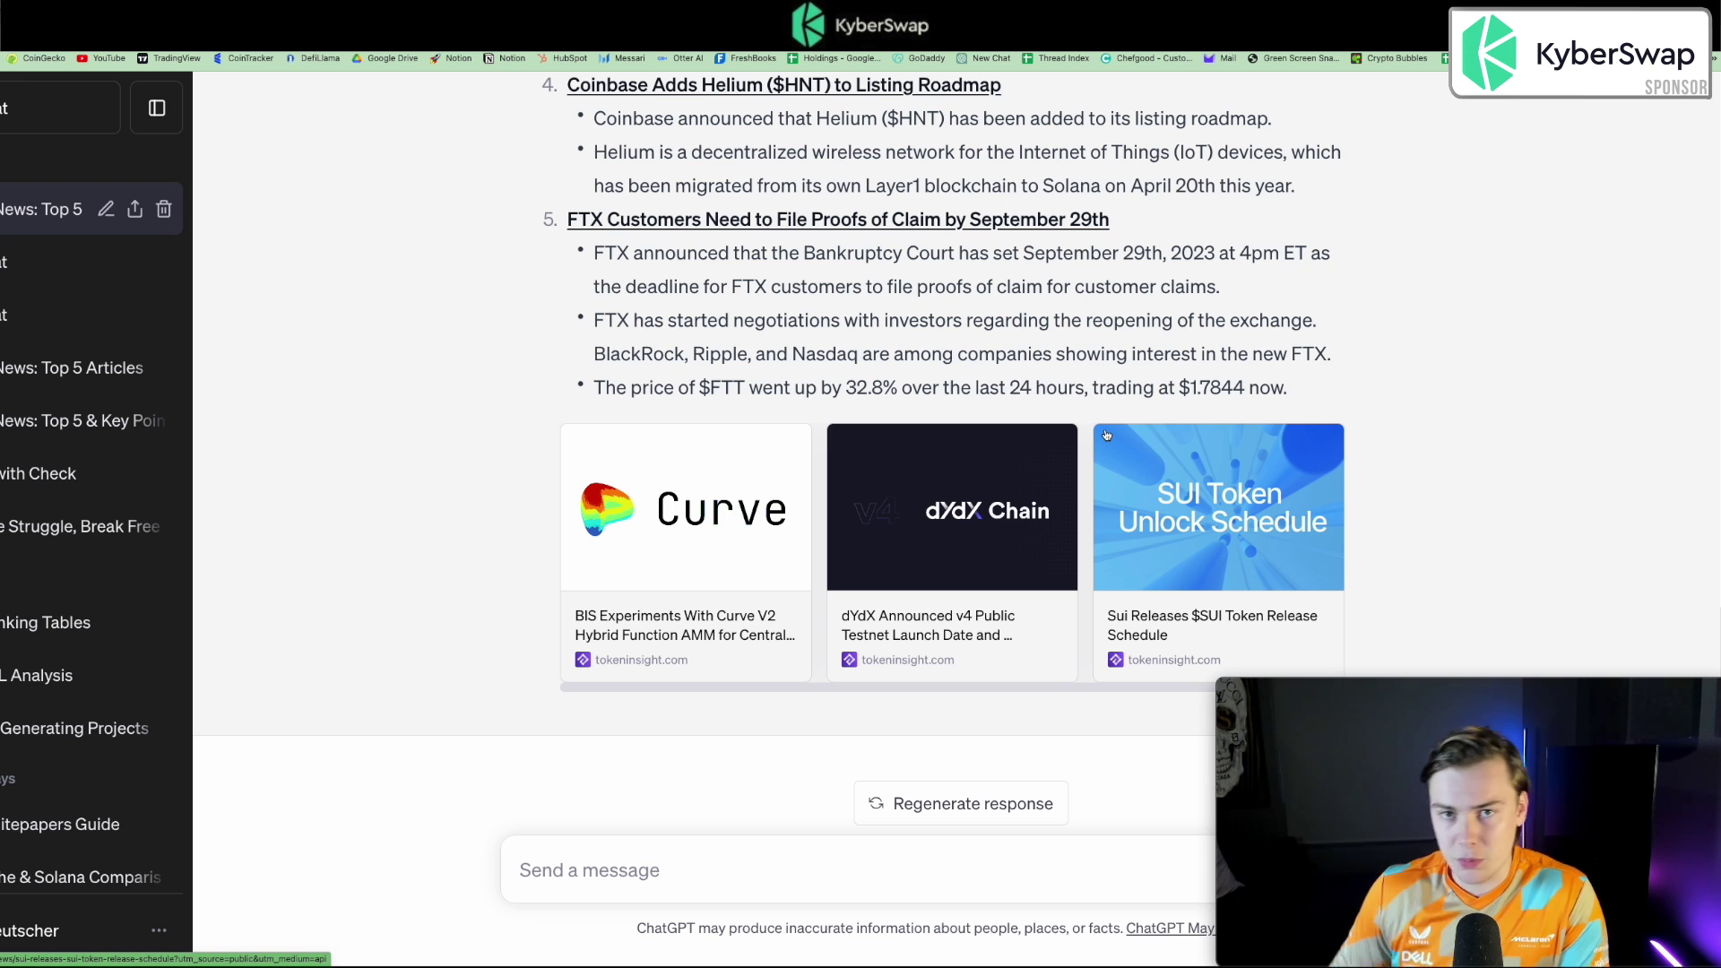
# Read through the key points of the five crypto news articles and their source cards in the response.
pyautogui.scroll(4, 1106, 435)
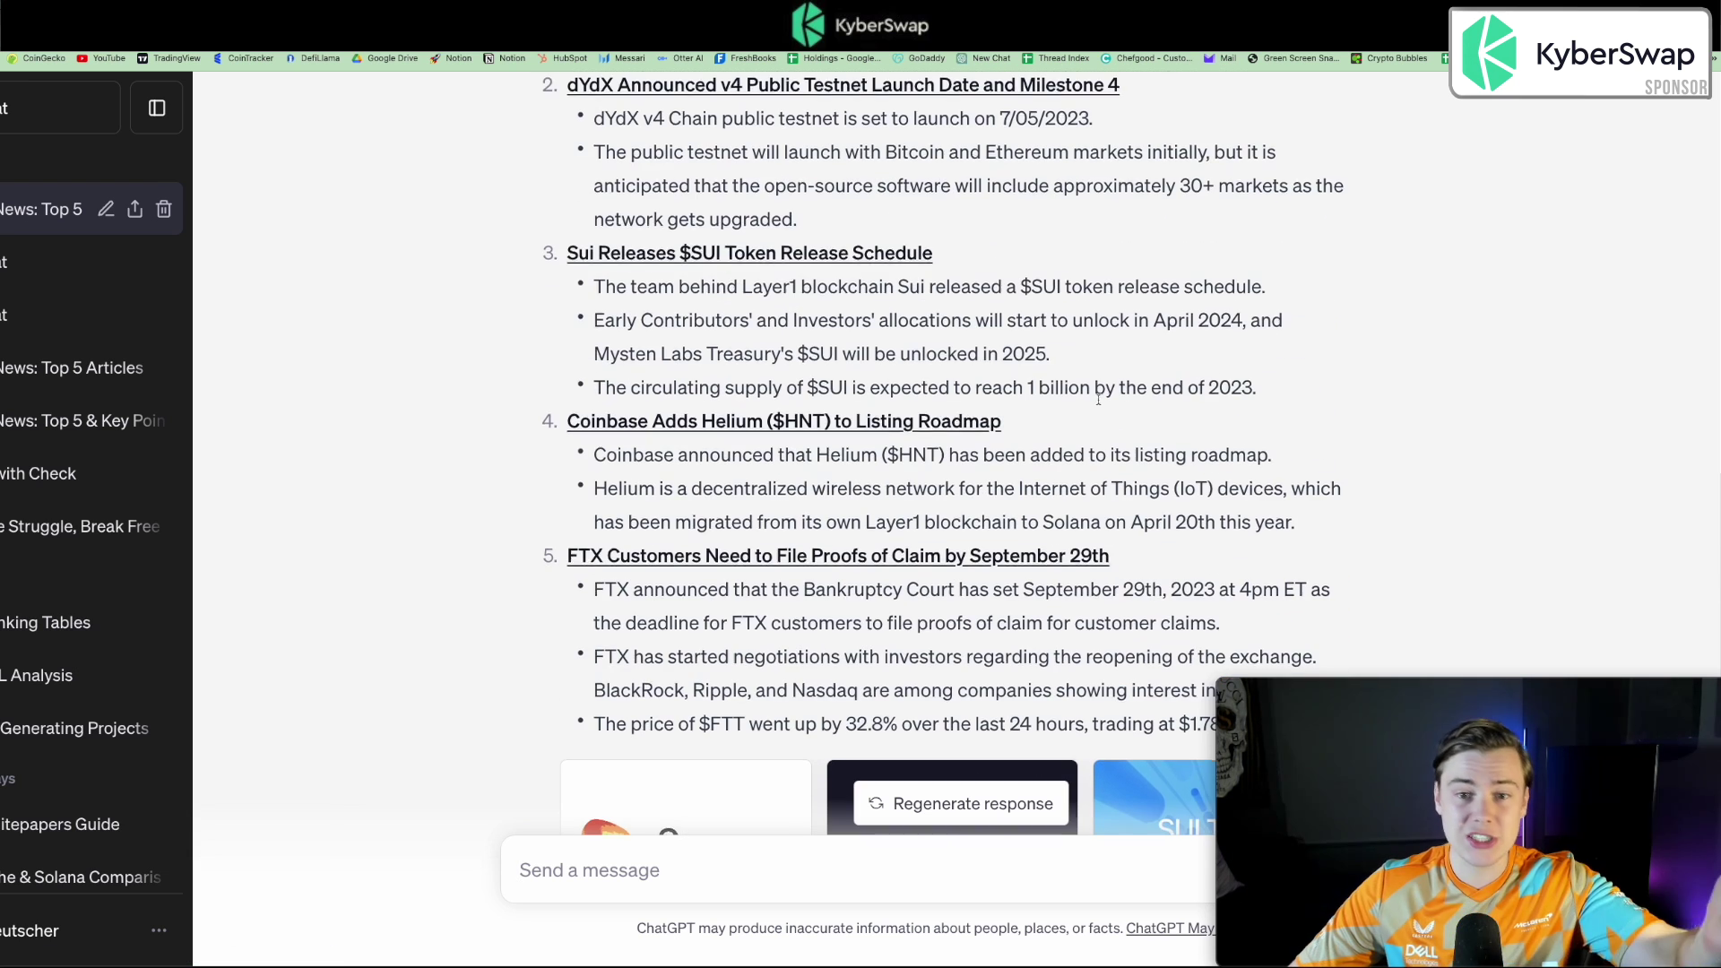
pyautogui.scroll(4, 1208, 289)
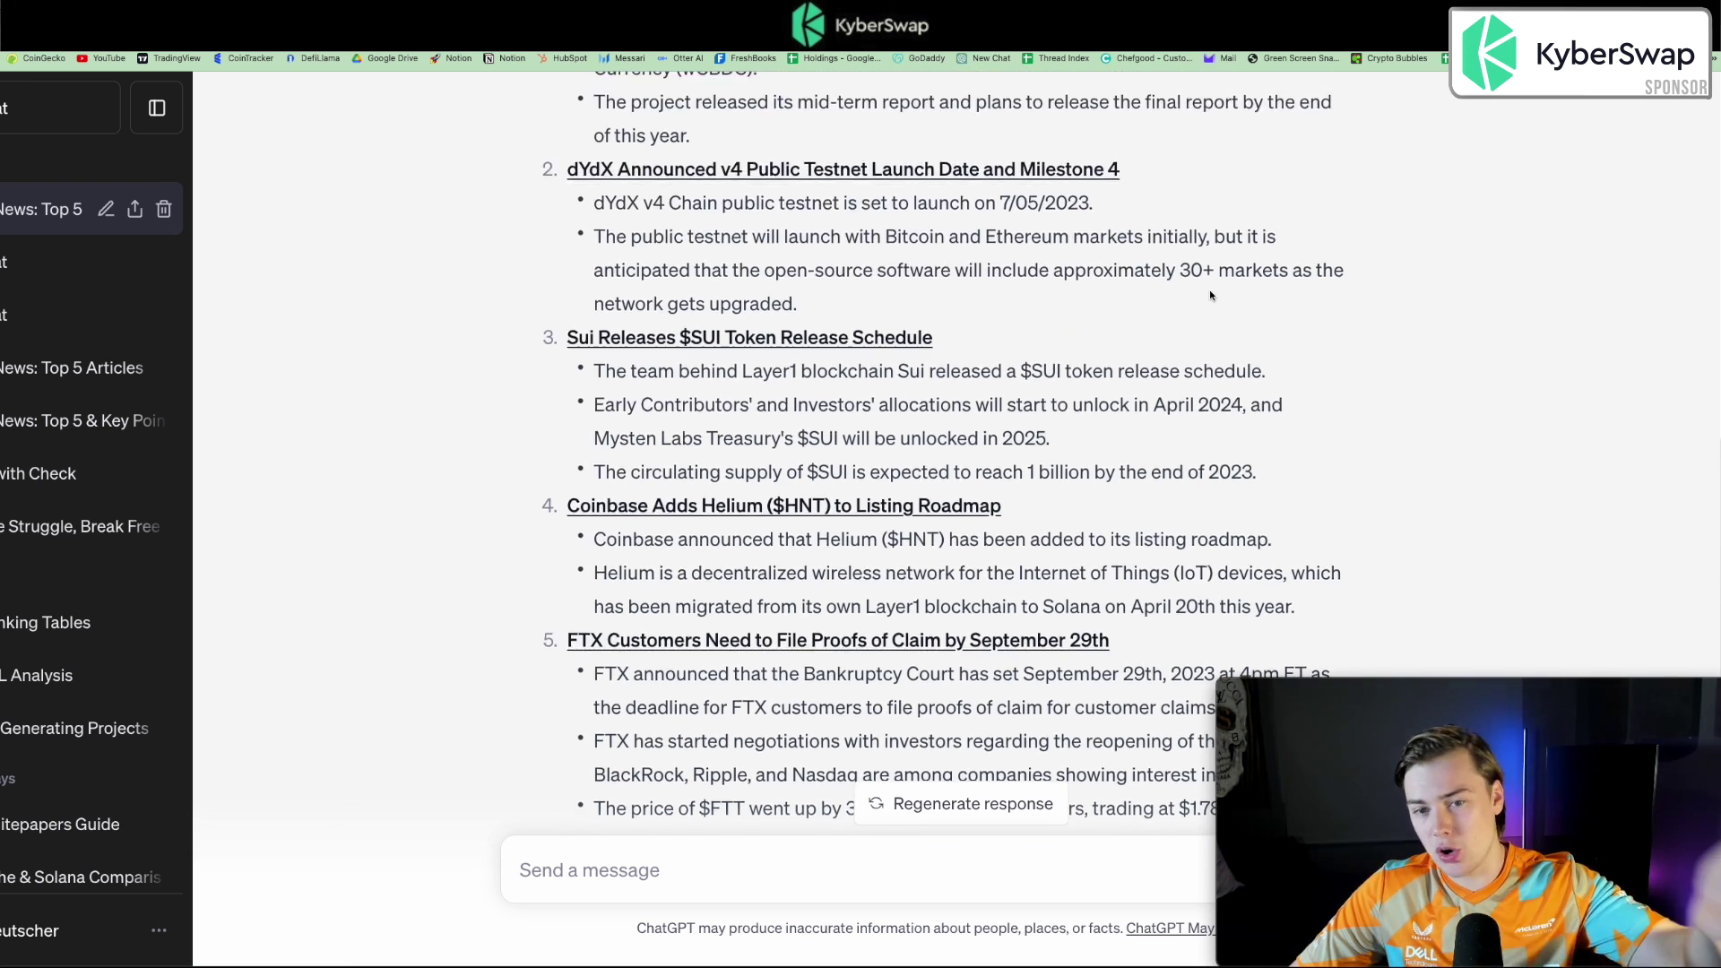
pyautogui.scroll(-7, 1210, 293)
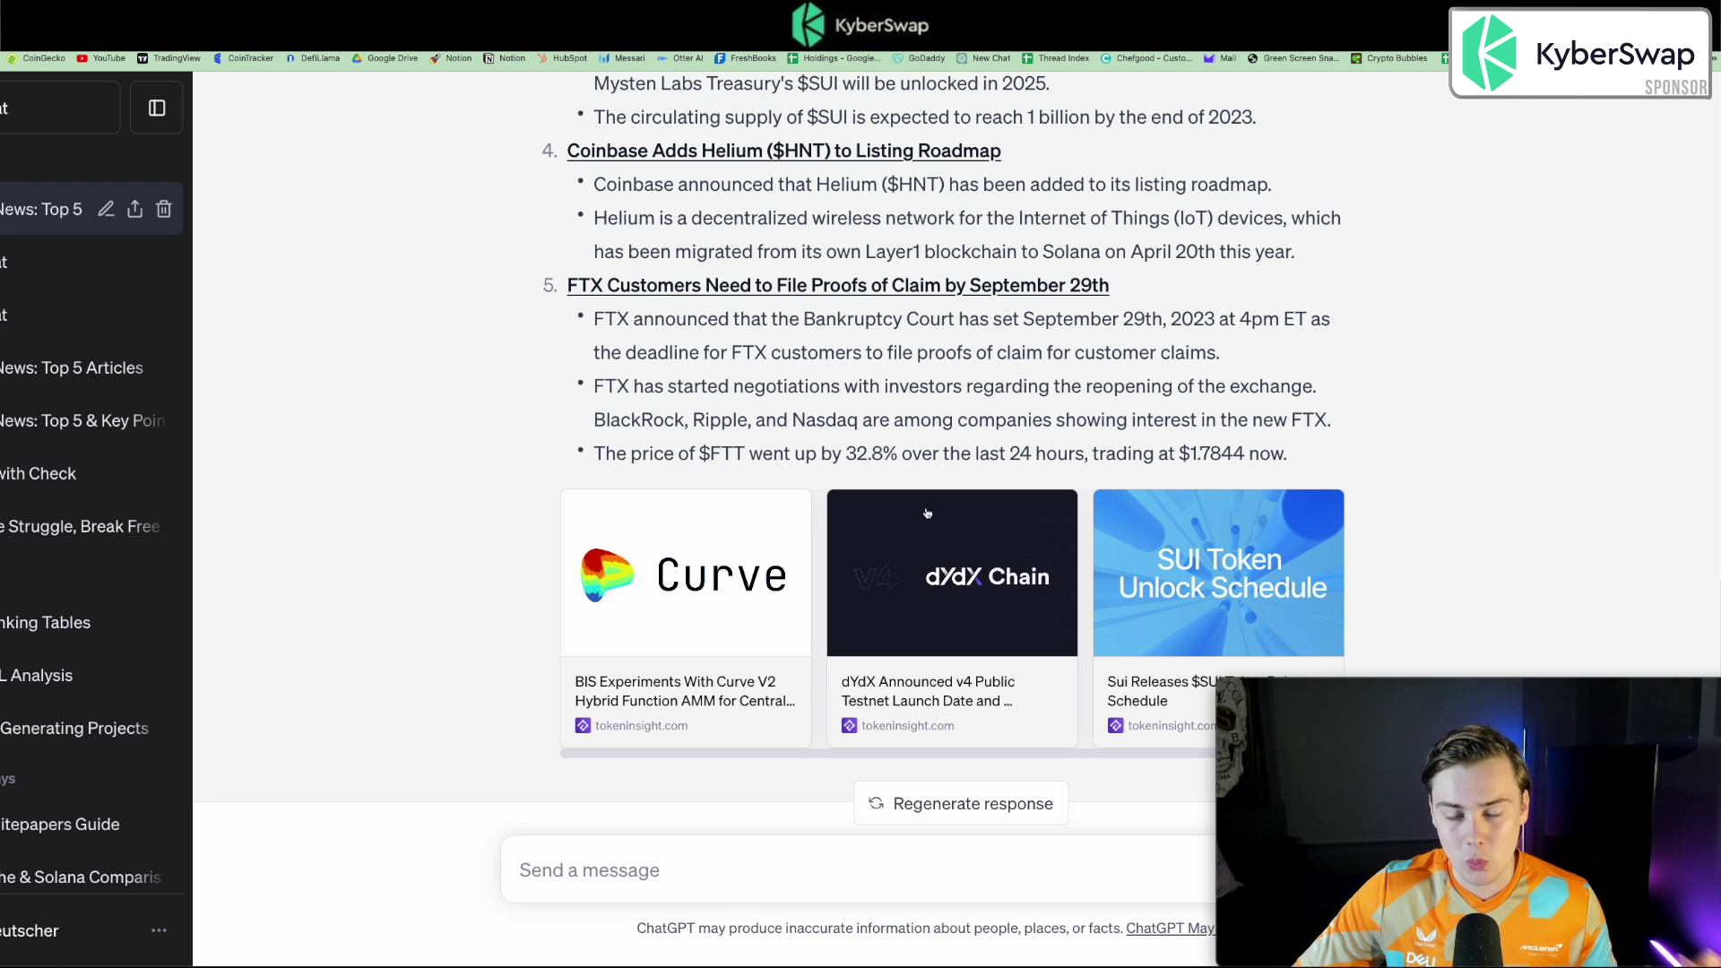
pyautogui.scroll(4, 784, 751)
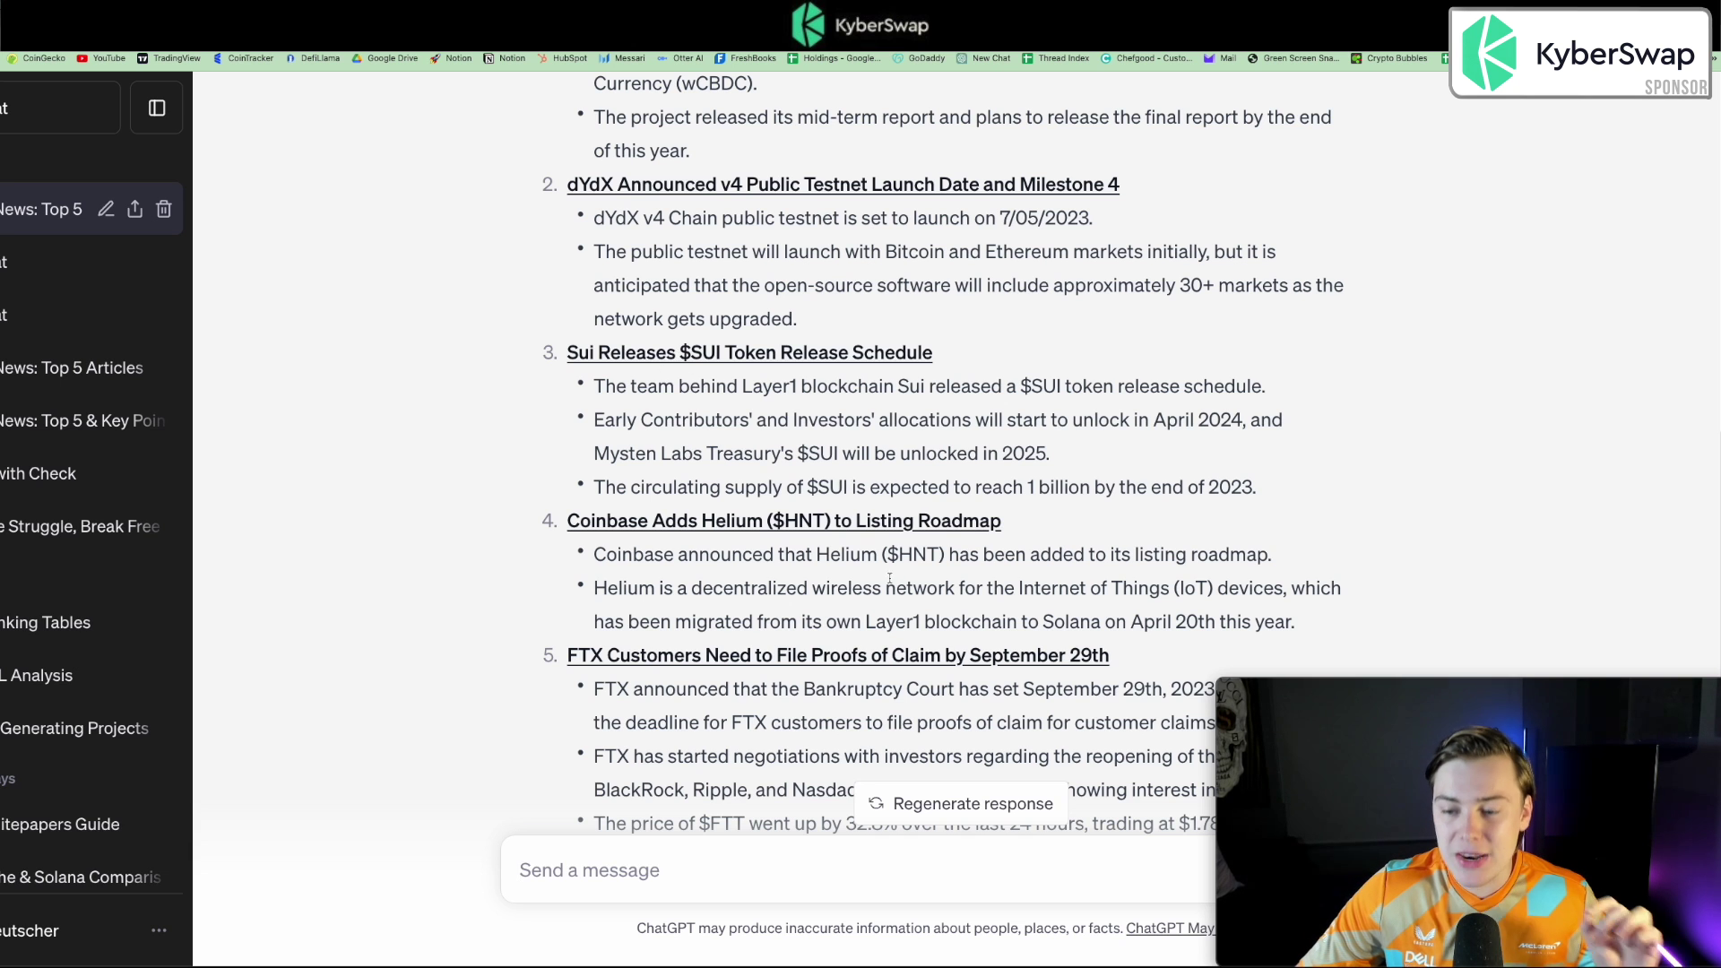
pyautogui.scroll(6, 884, 574)
pyautogui.scroll(-1, 885, 574)
pyautogui.scroll(-2, 497, 599)
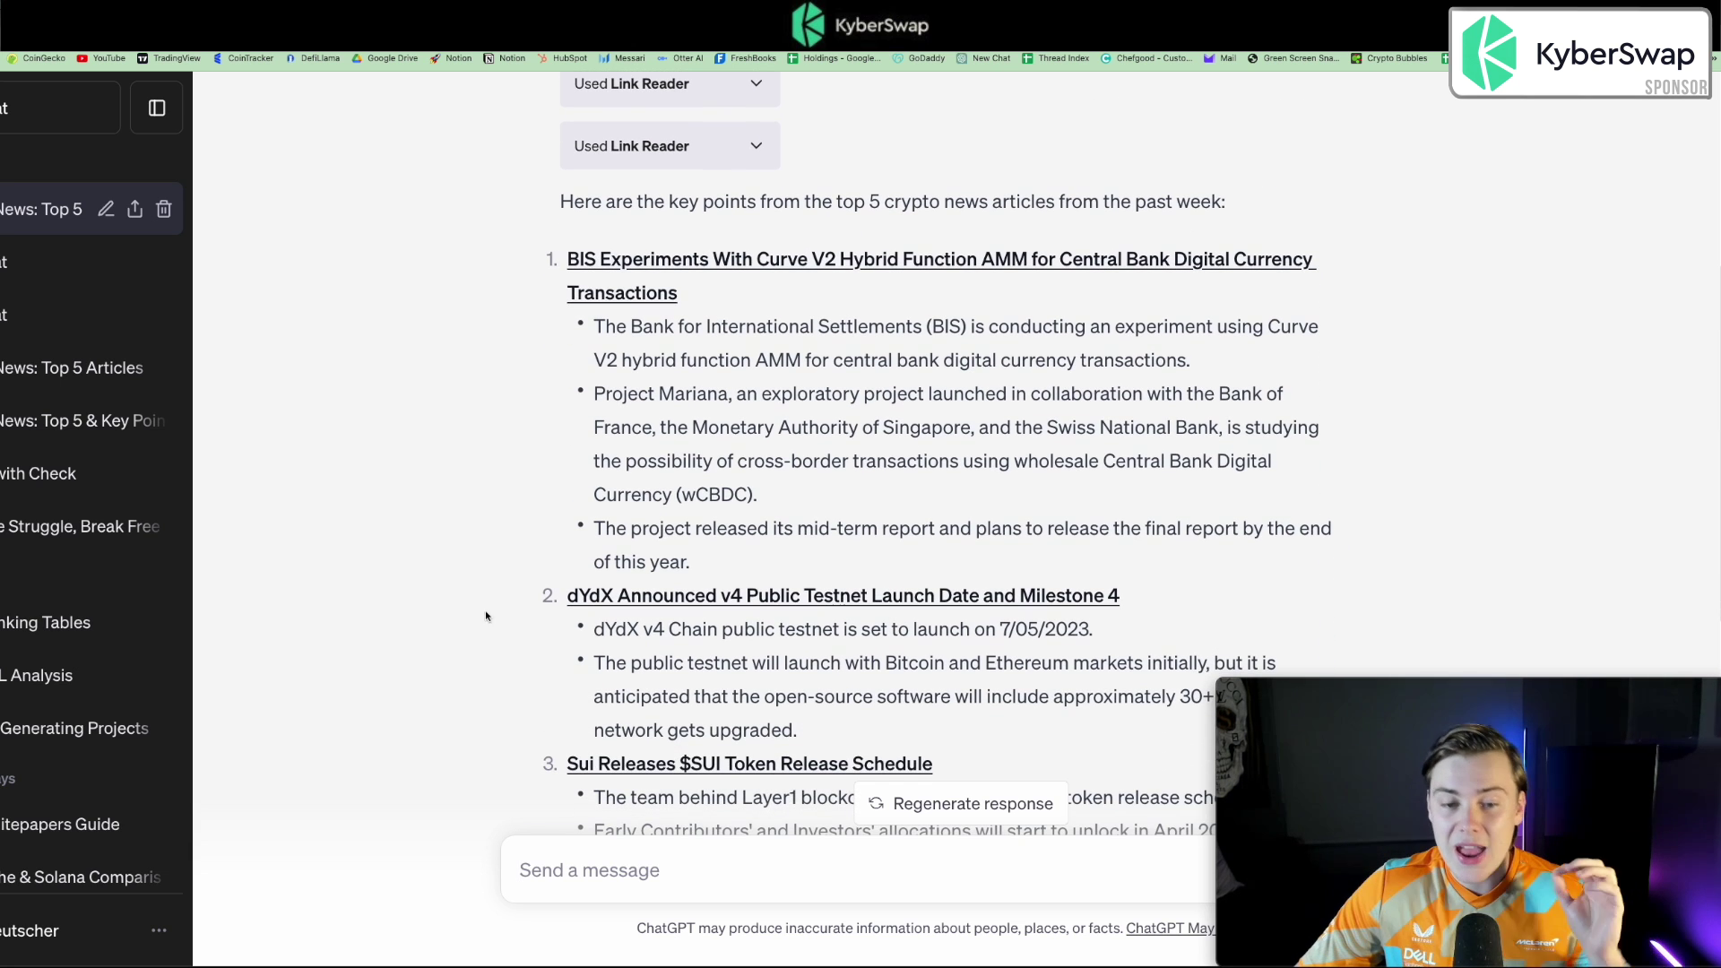
pyautogui.scroll(-2, 812, 619)
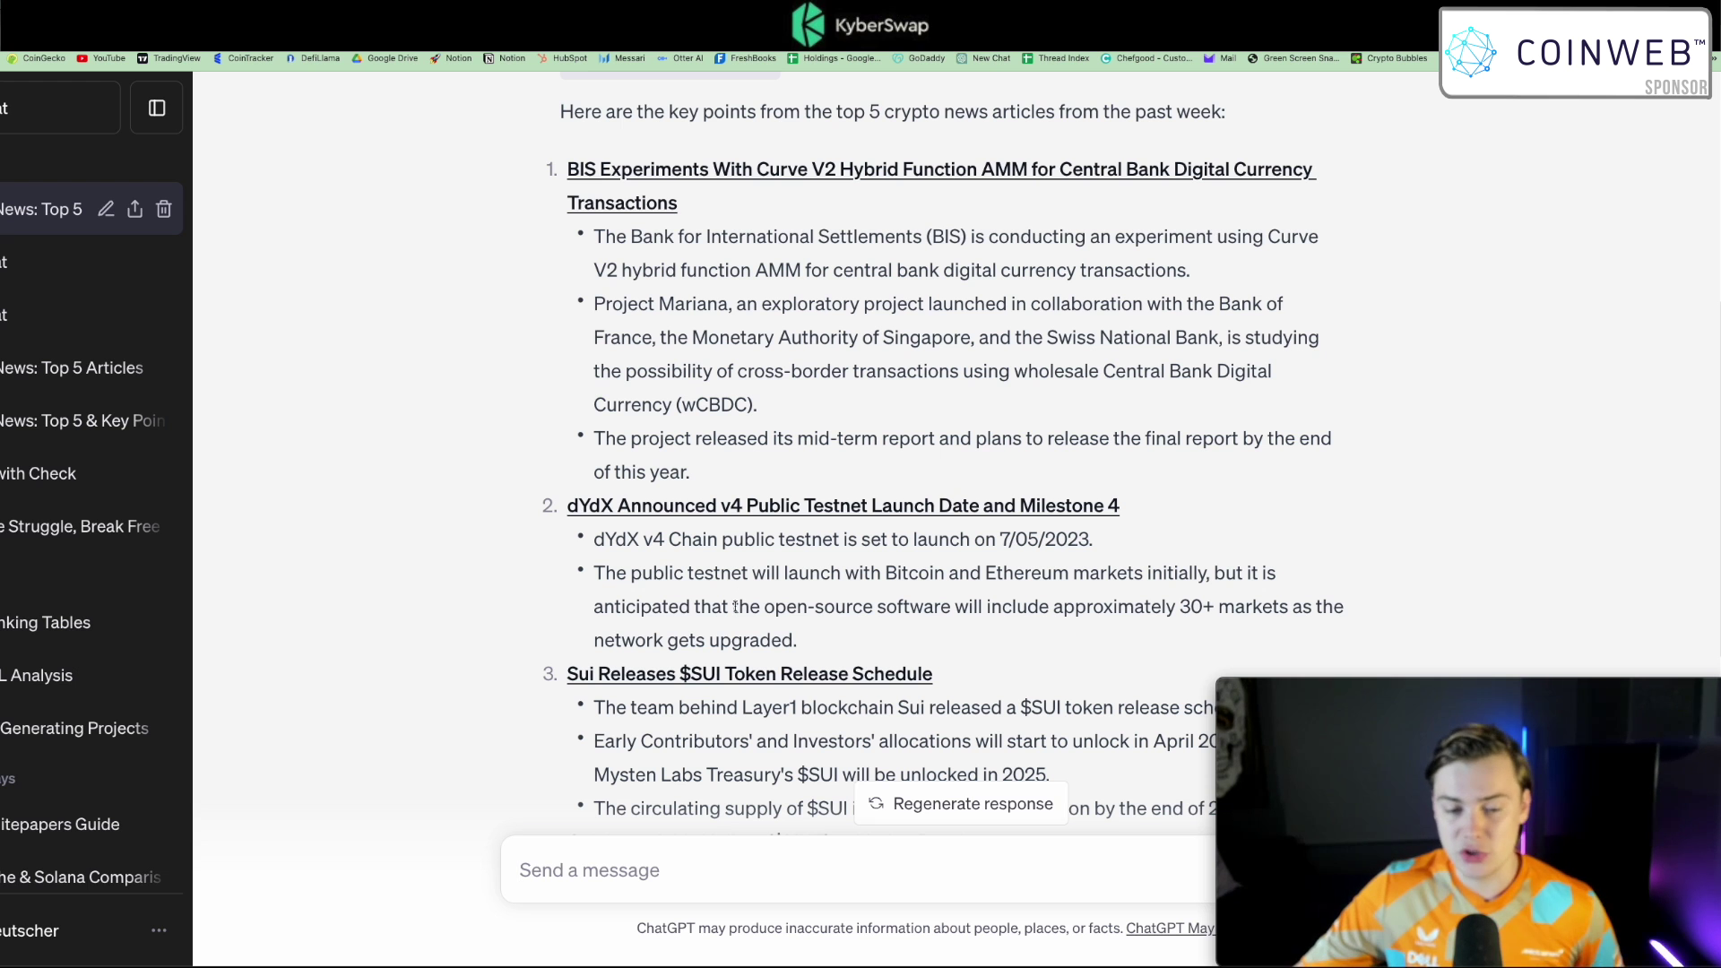
pyautogui.scroll(-1, 663, 484)
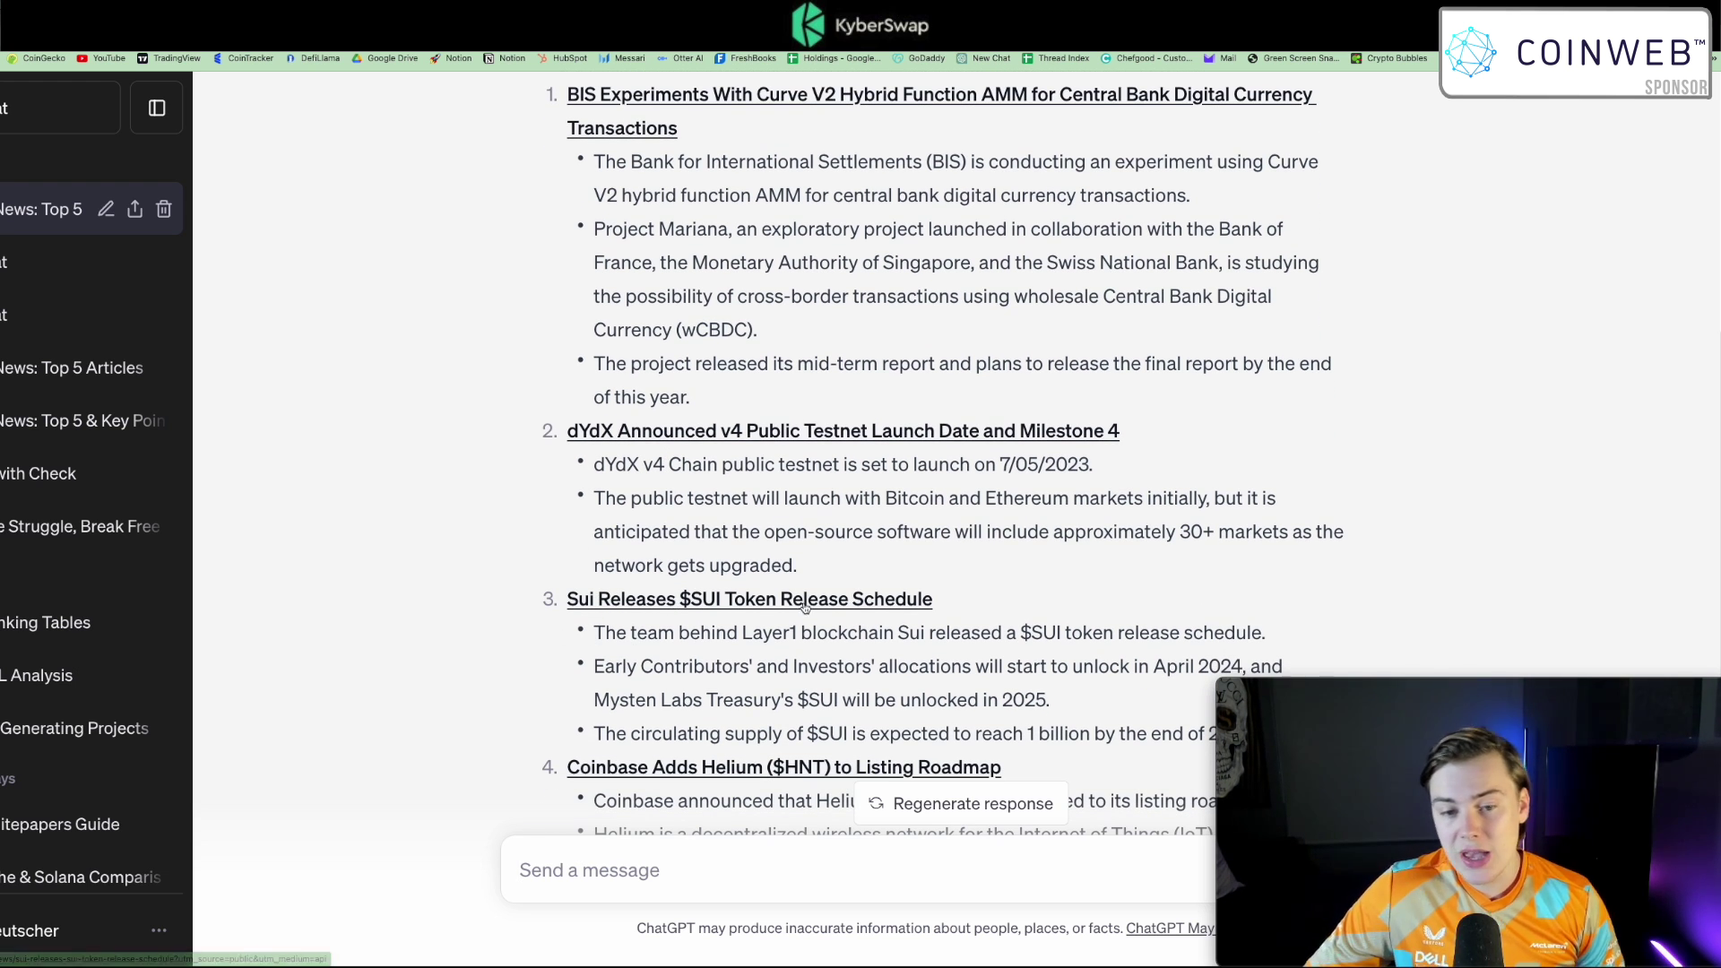
pyautogui.scroll(-3, 761, 573)
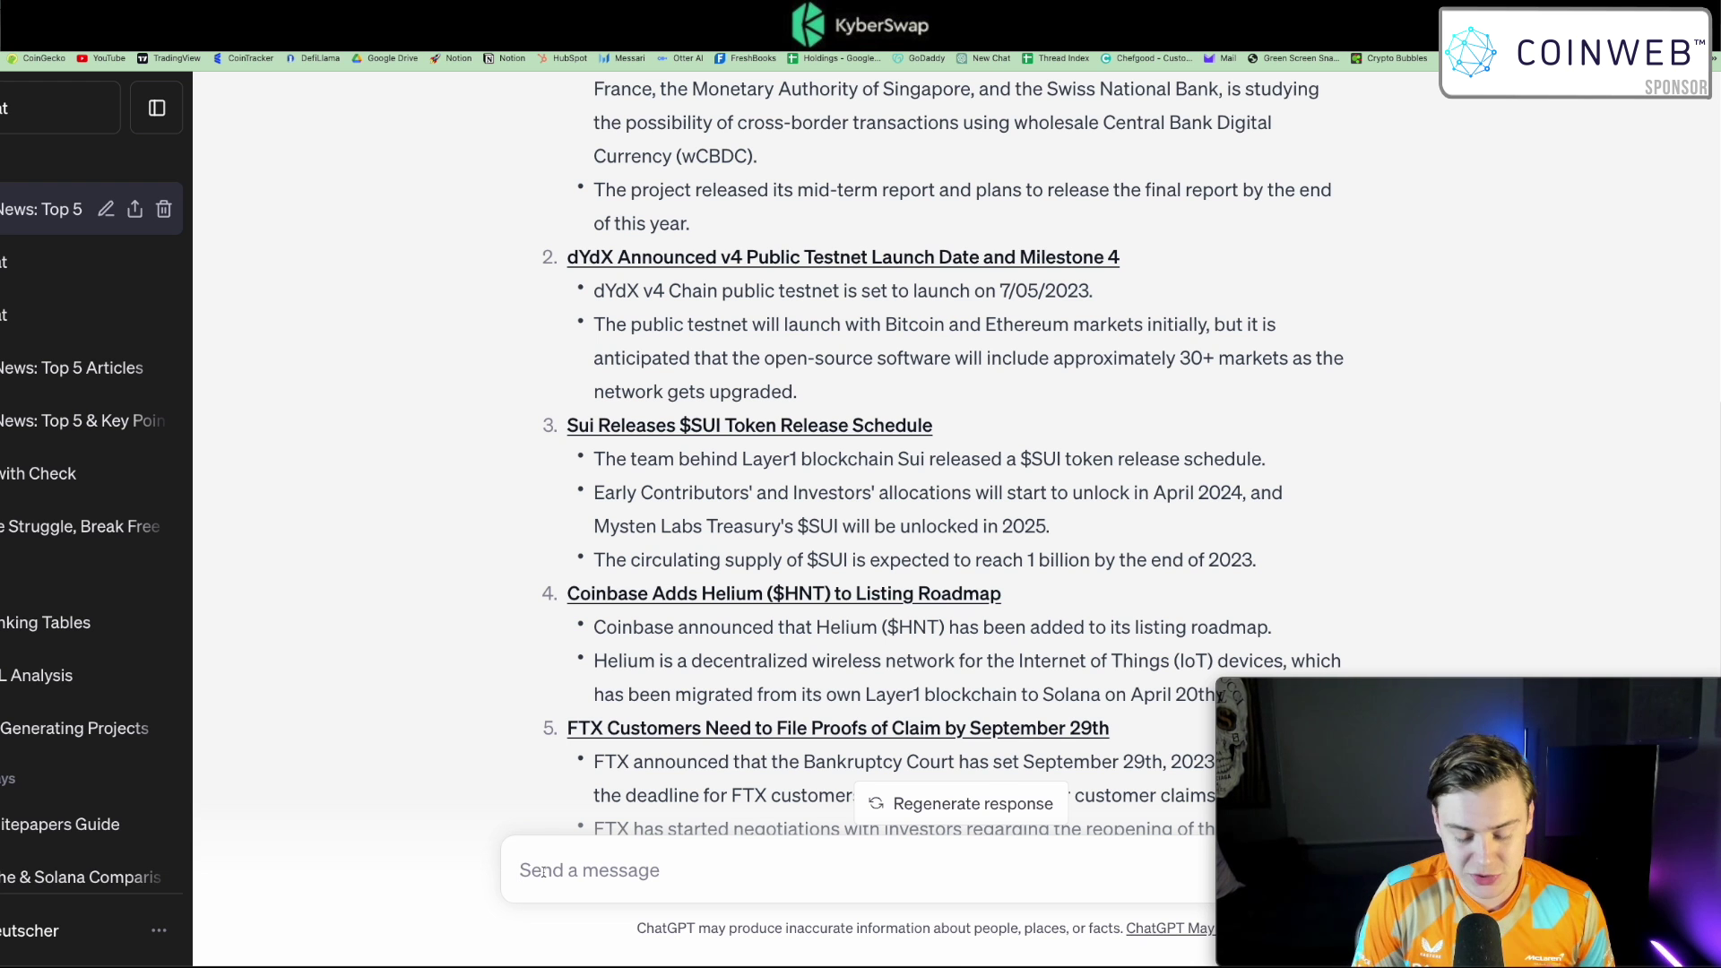
pyautogui.write('Could you give me more details about SUI Network, using DeFi Llama?  https://defillama.com/chain/Sui')
pyautogui.press('Return')
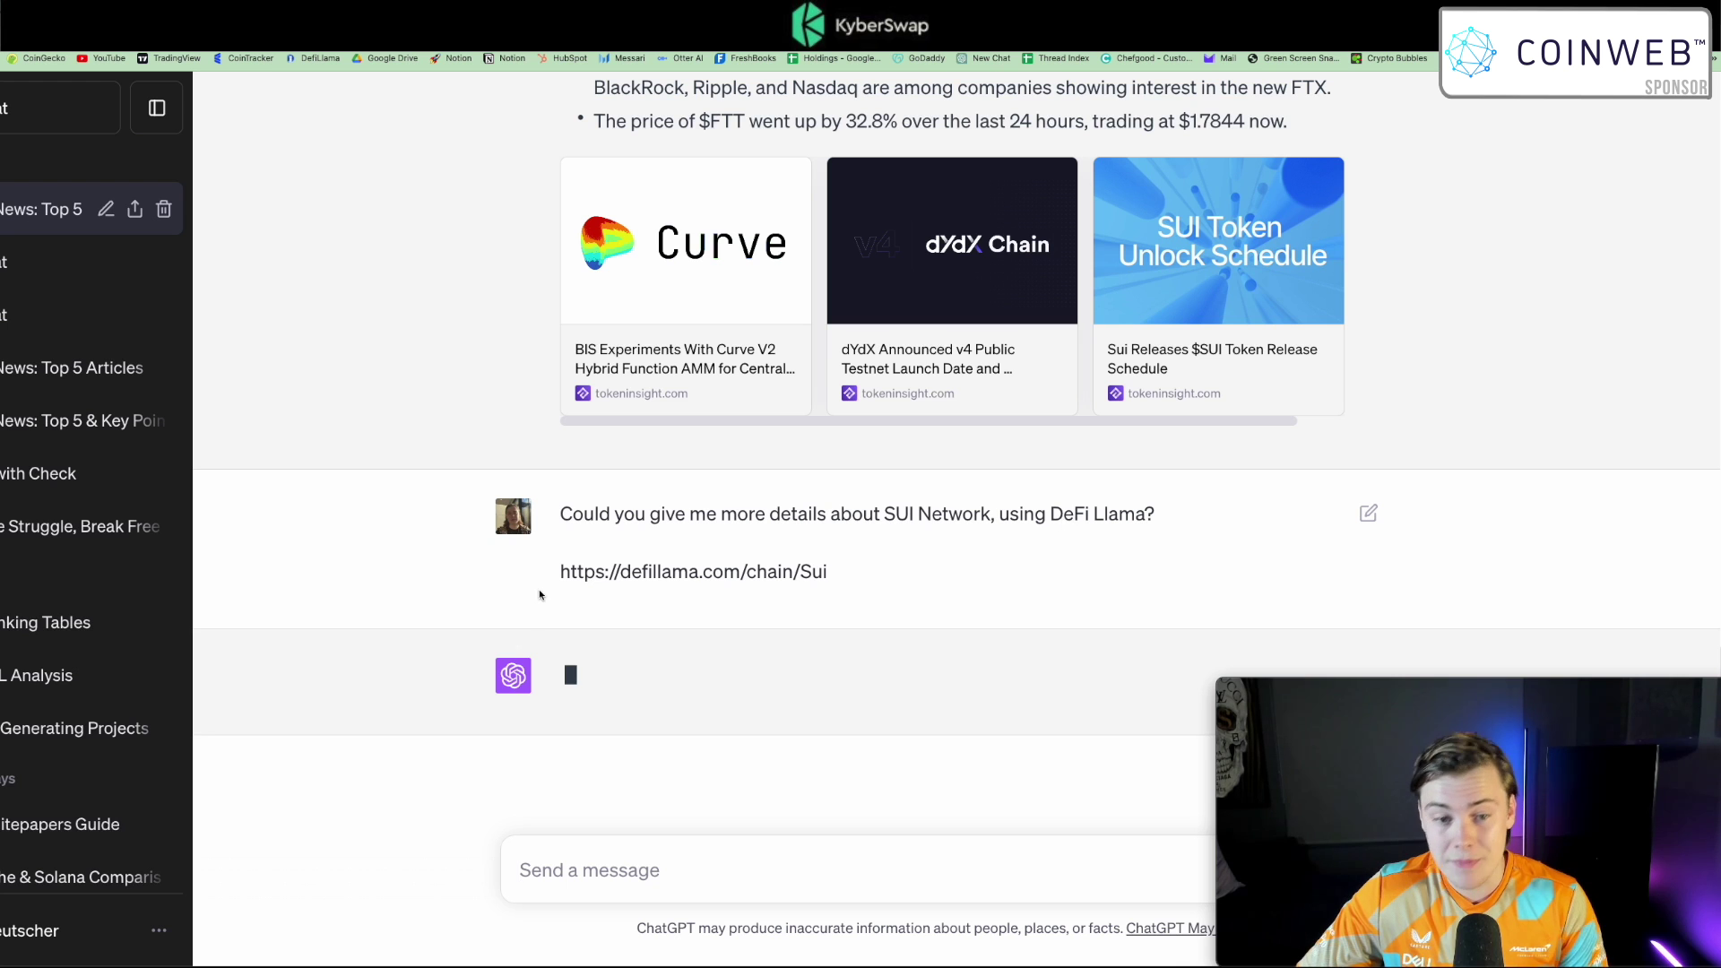
pyautogui.moveTo(557, 572); pyautogui.dragTo(841, 572)
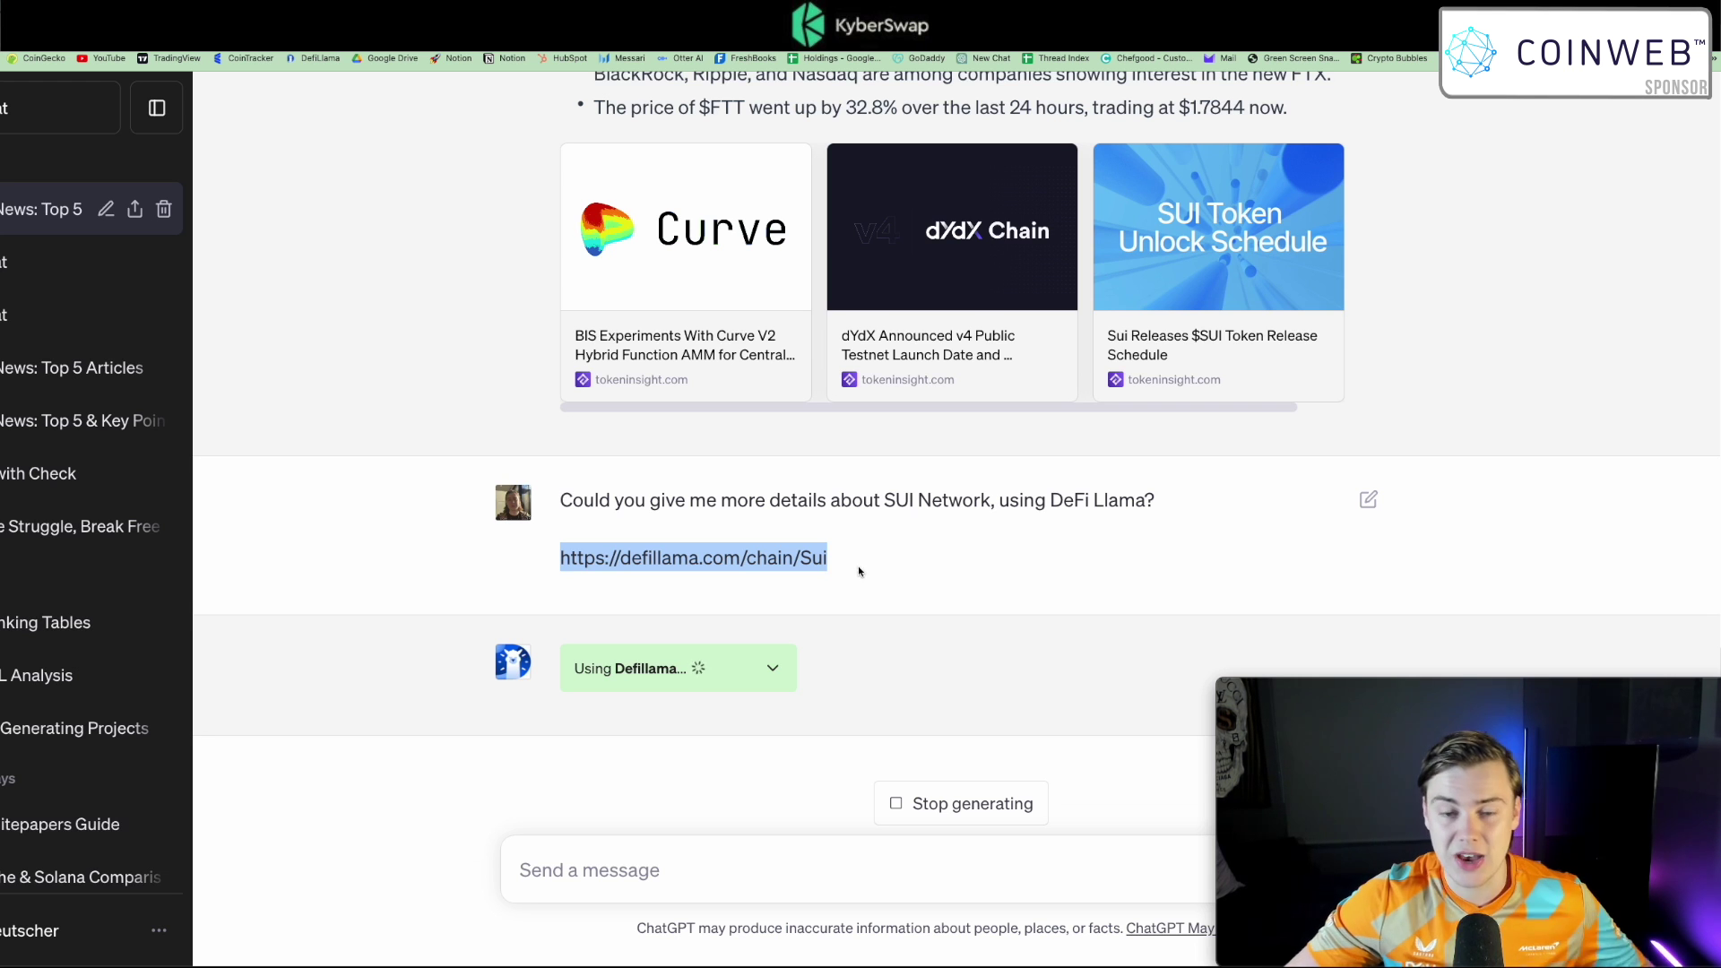
pyautogui.scroll(2, 858, 571)
pyautogui.scroll(-2, 972, 674)
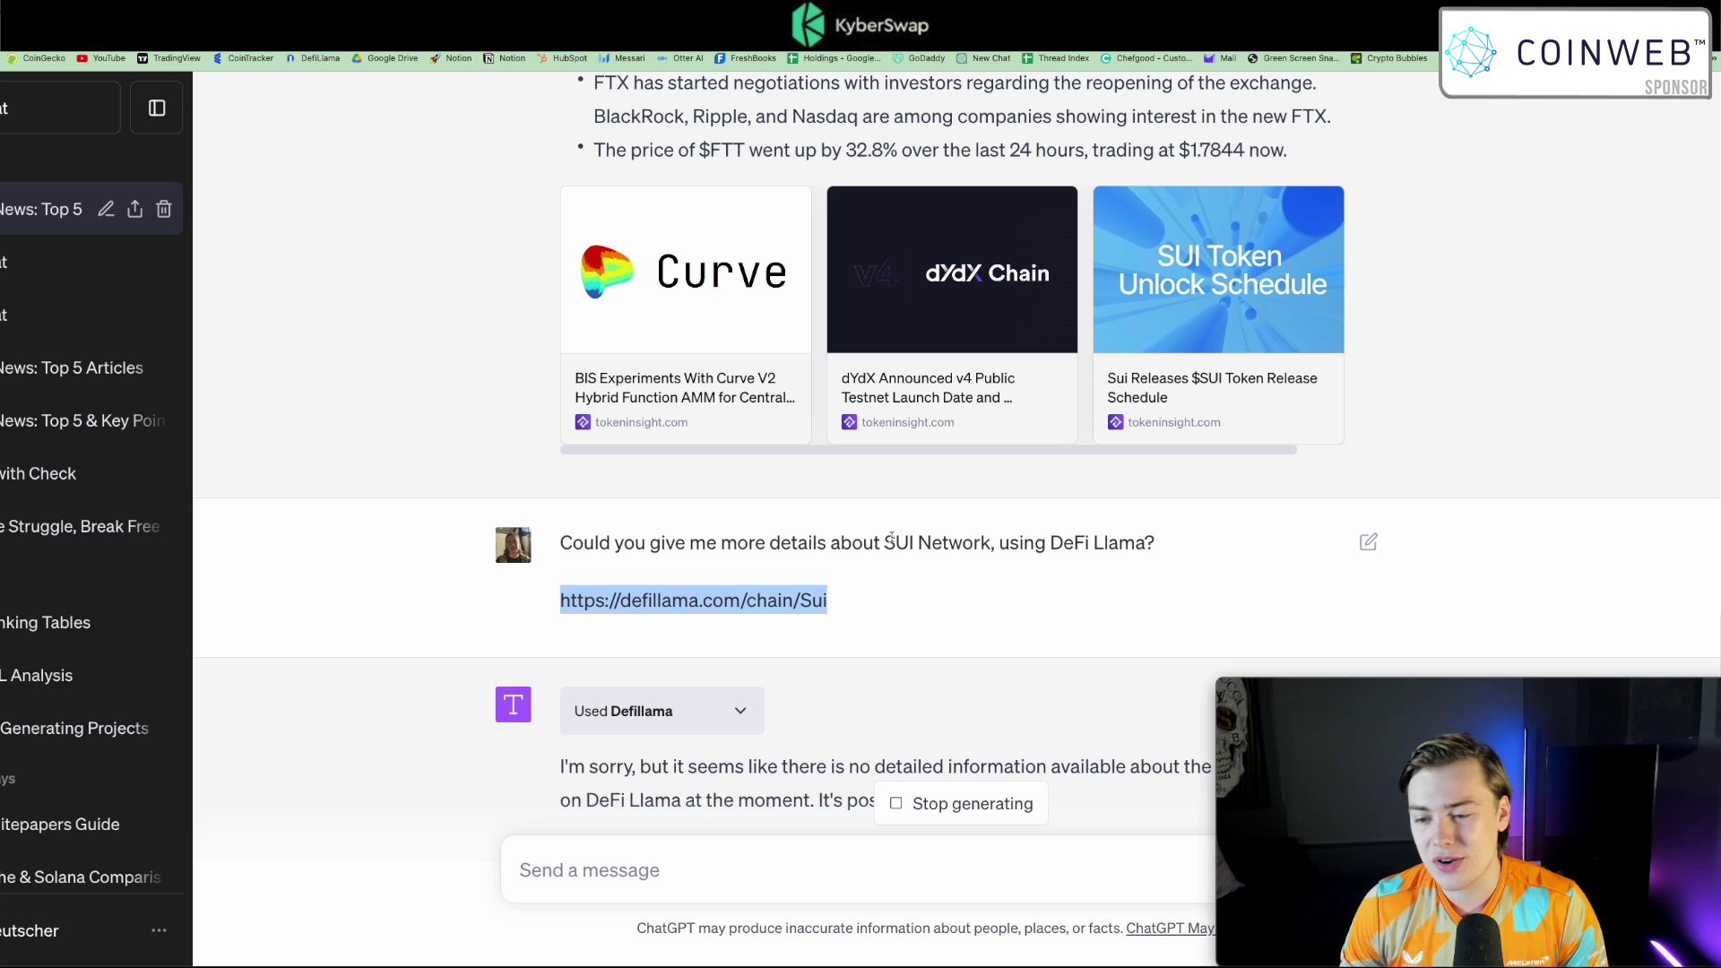
pyautogui.moveTo(883, 539); pyautogui.dragTo(910, 515)
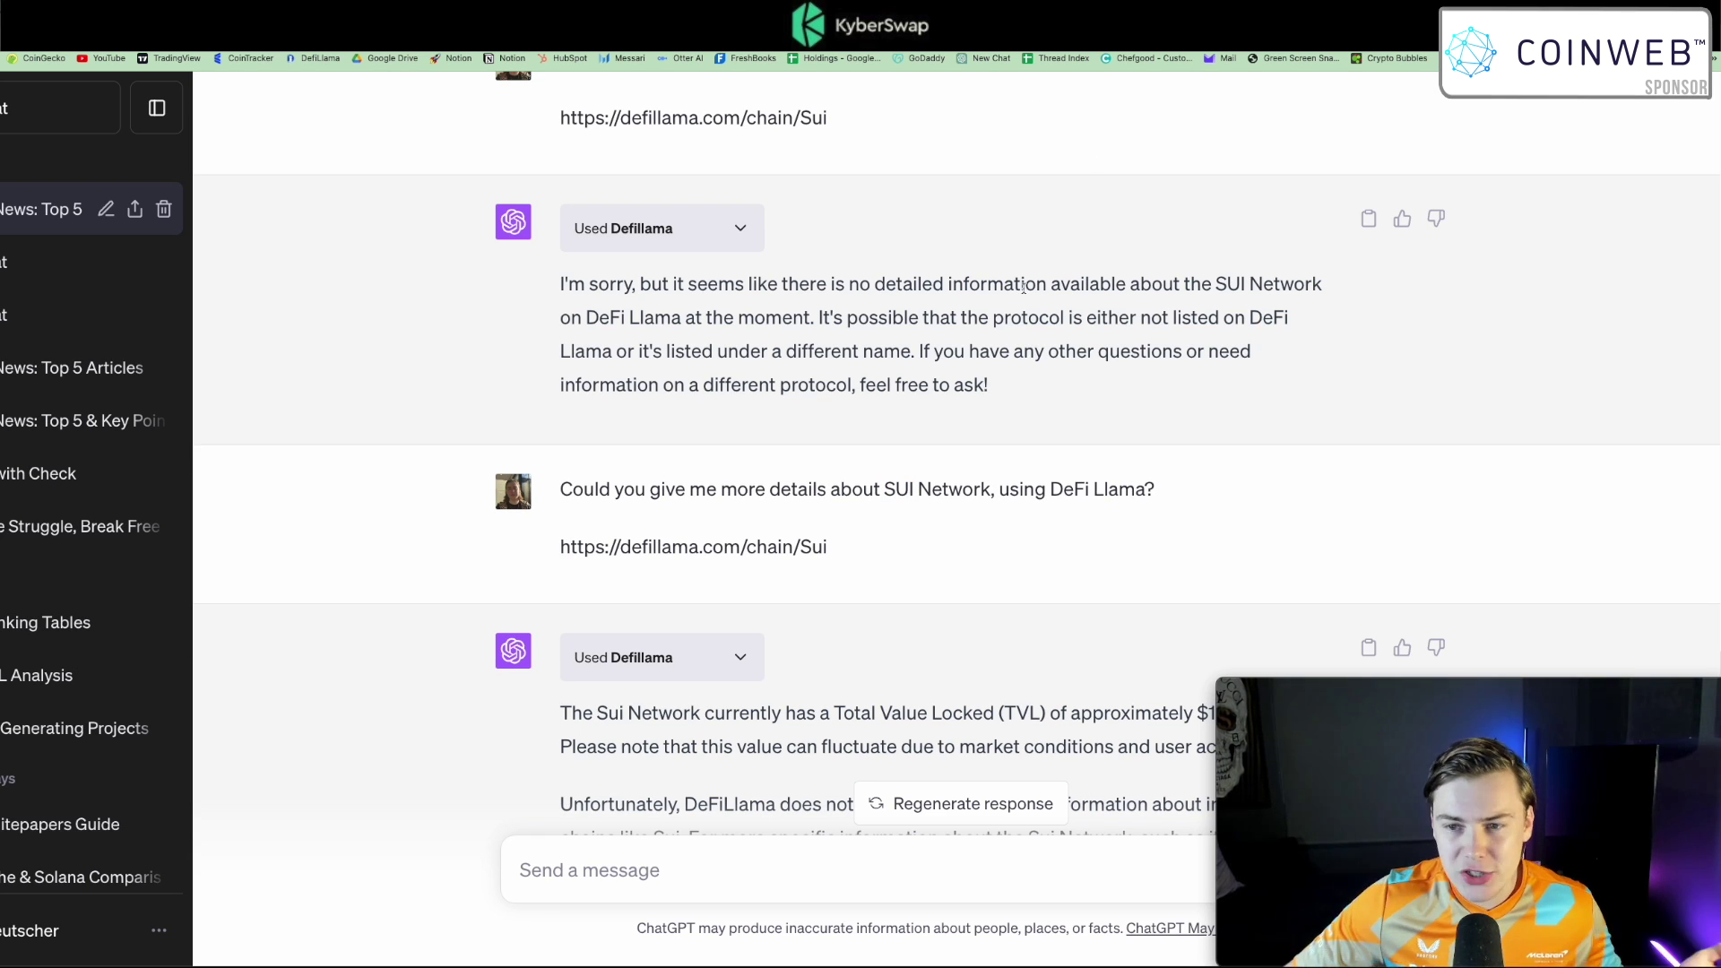
pyautogui.scroll(-3, 995, 536)
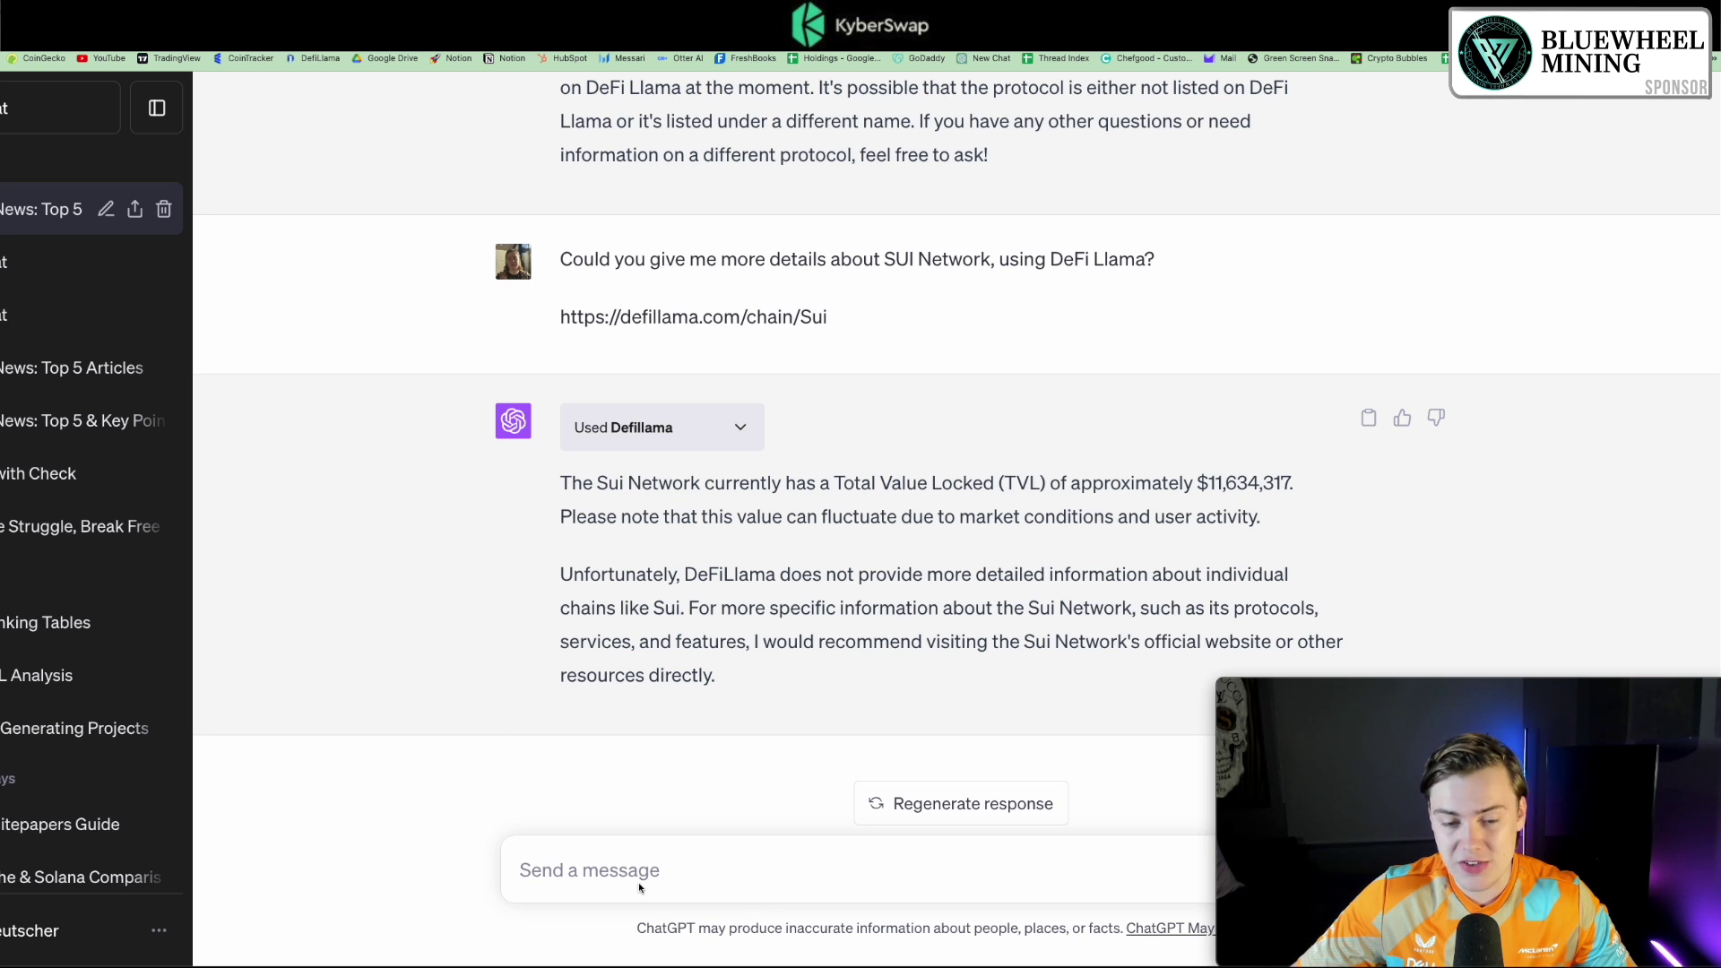
pyautogui.write('Show me 7-day change in SUI TVL, fees, inflows and TVL in table form.  https://defillama.com/chain/Sui')
pyautogui.press('Return')
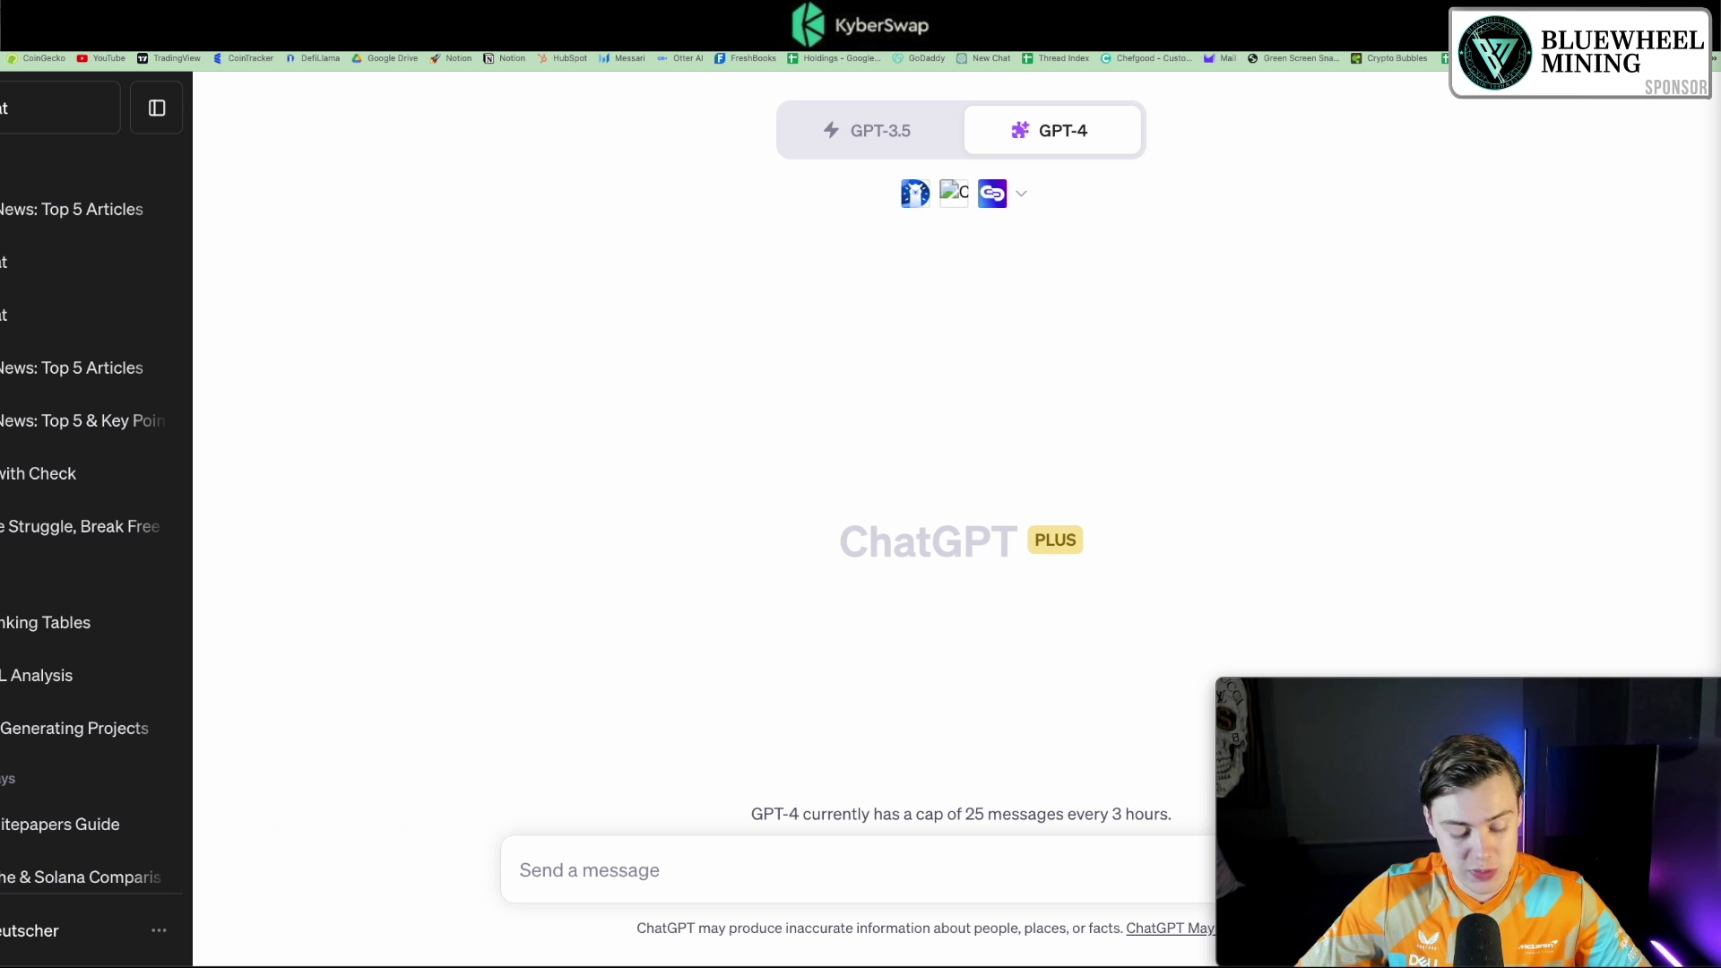
# Send the copied prompt to find the top 3 crypto articles from the past 2 days with Crypto Market News and summarize them using link reader.
pyautogui.click(691, 868)
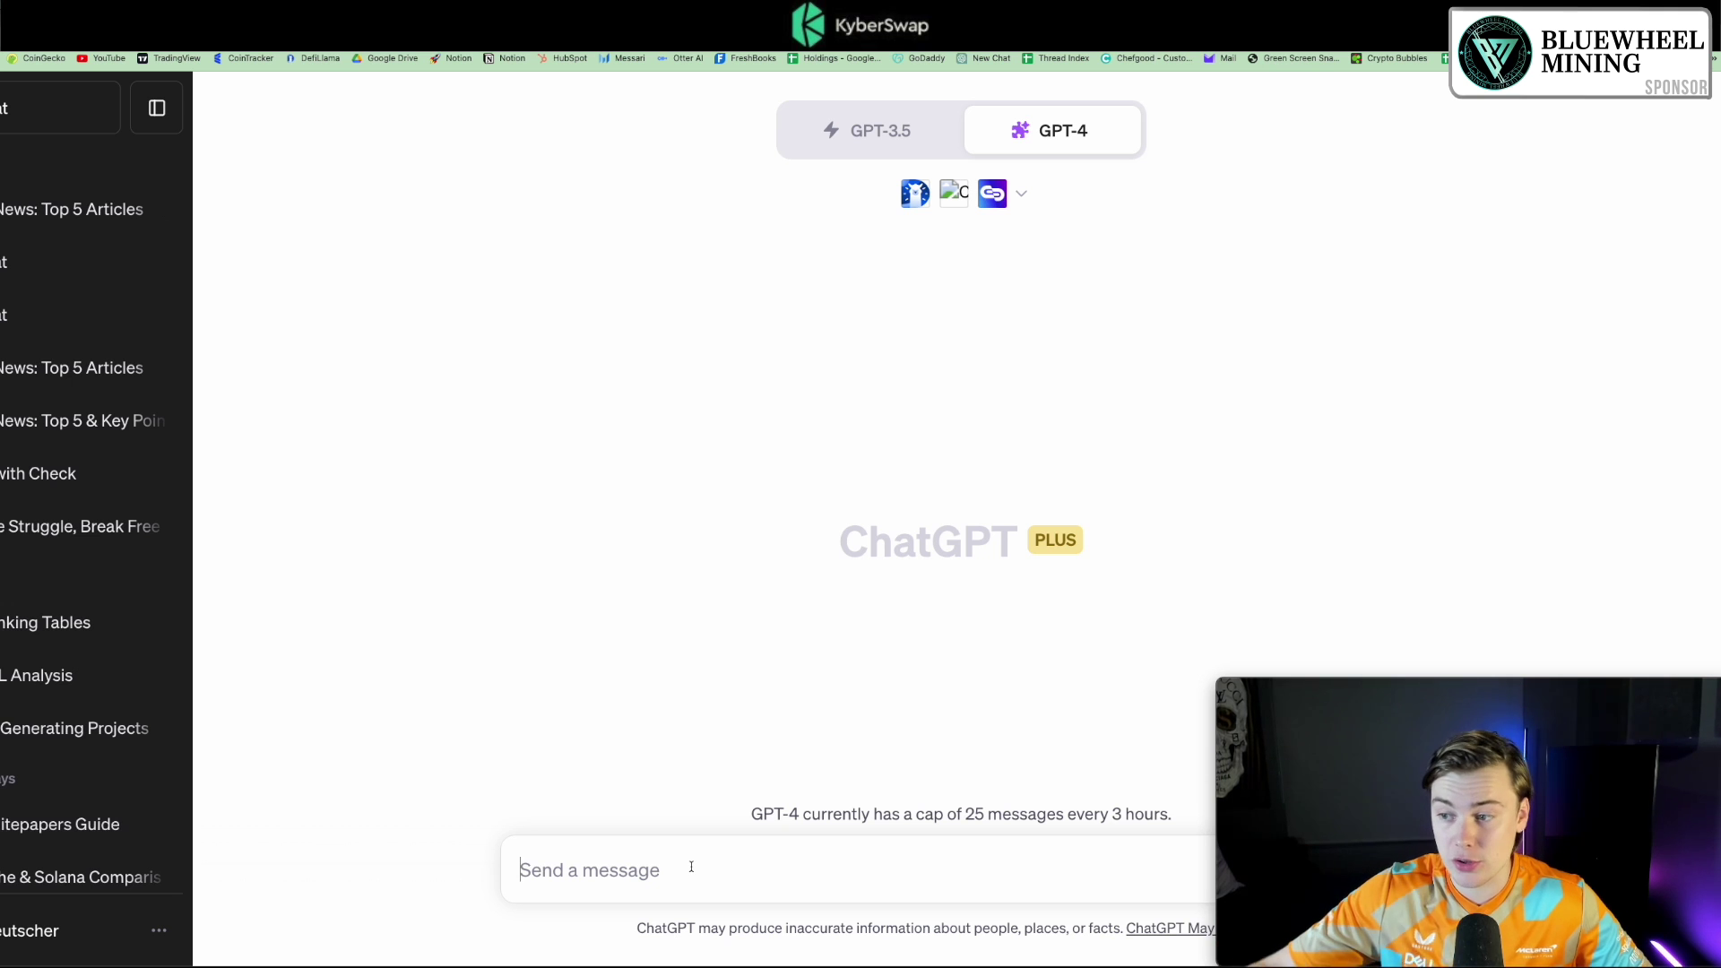
pyautogui.hotkey('ctrl', 'v')
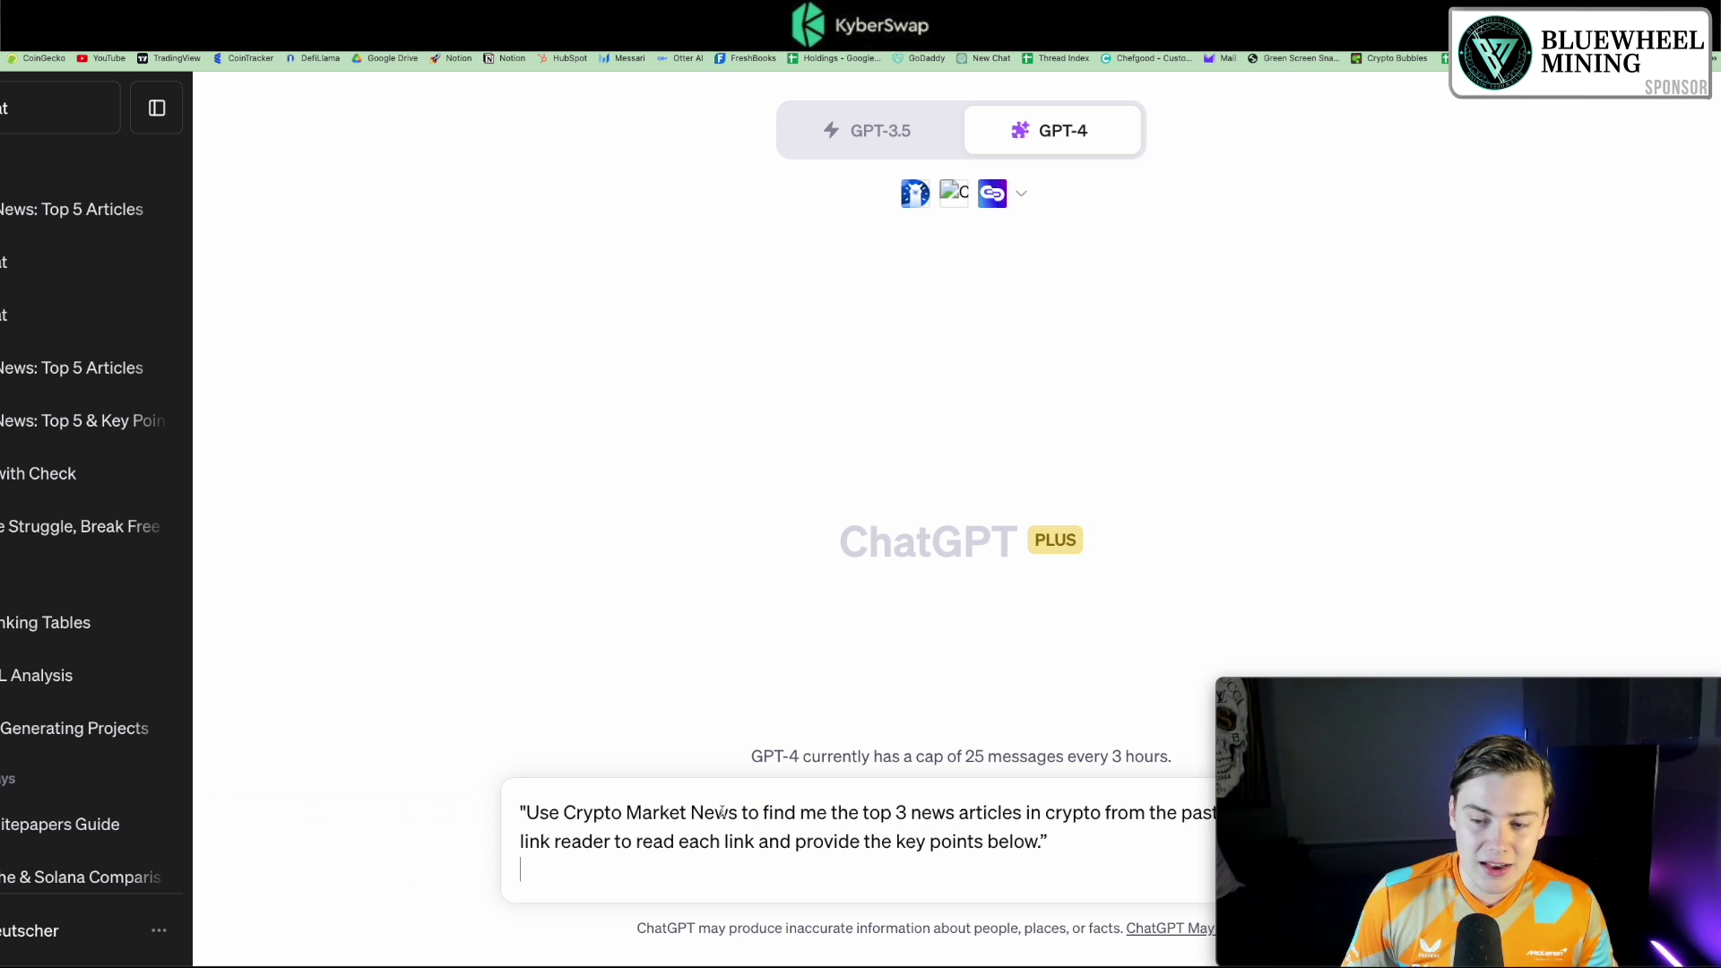
pyautogui.press('Return')
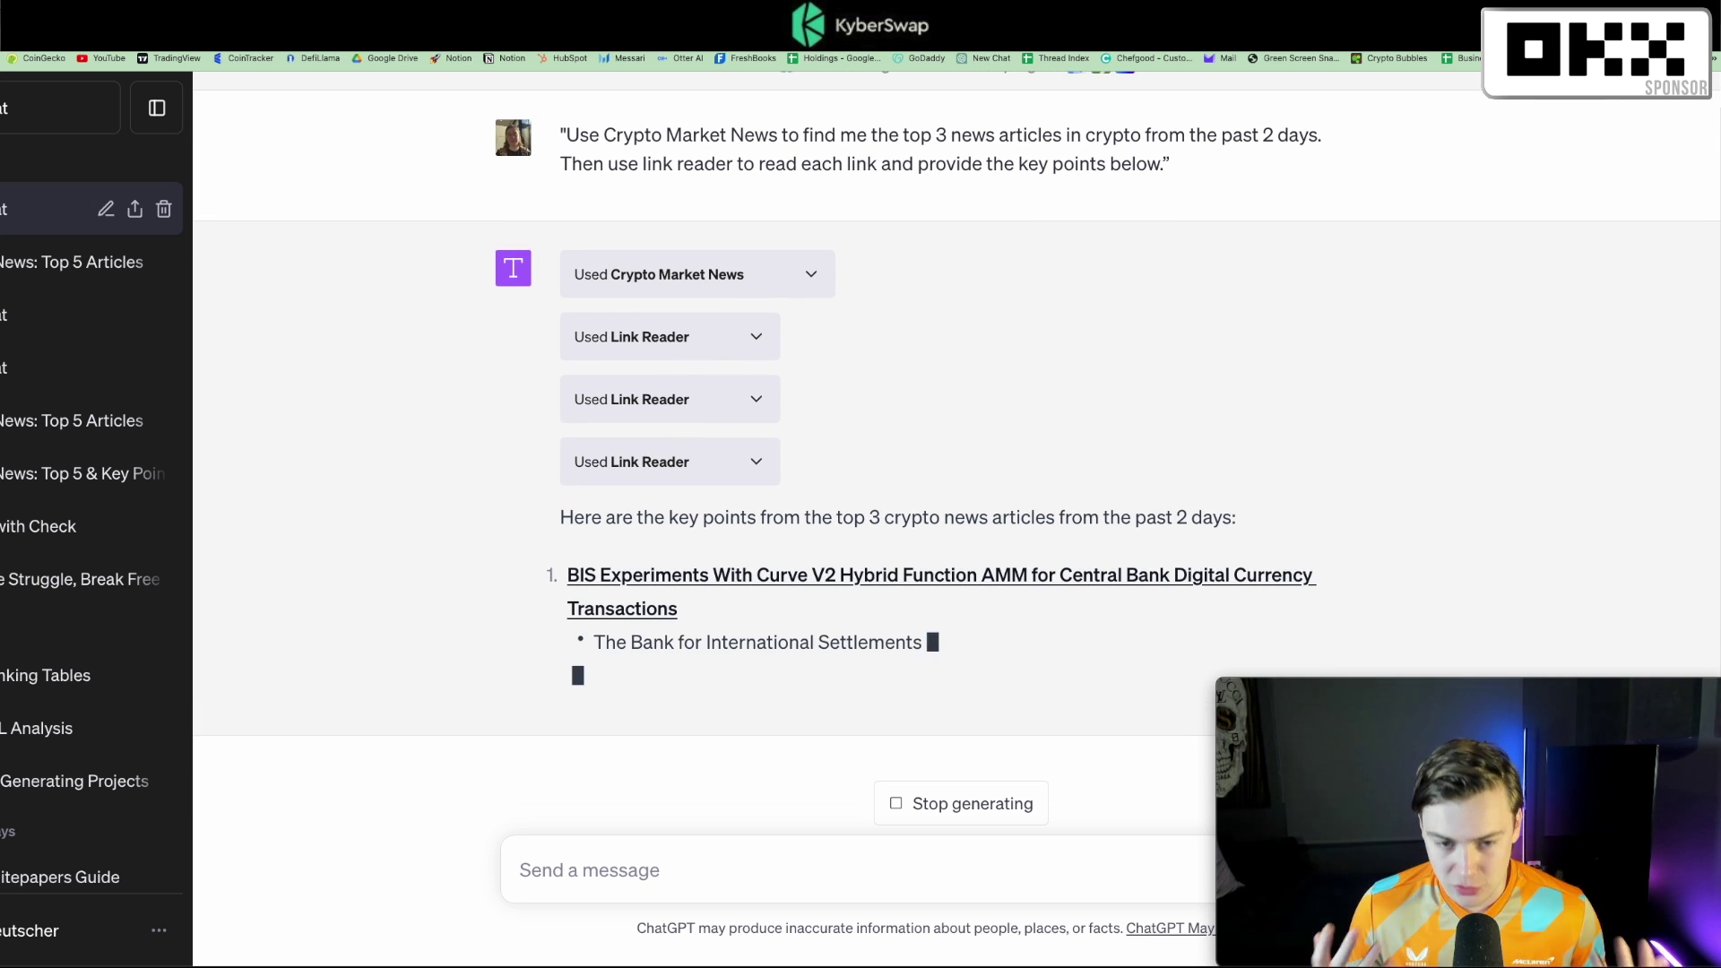
pyautogui.moveTo(912, 91); pyautogui.dragTo(1329, 118)
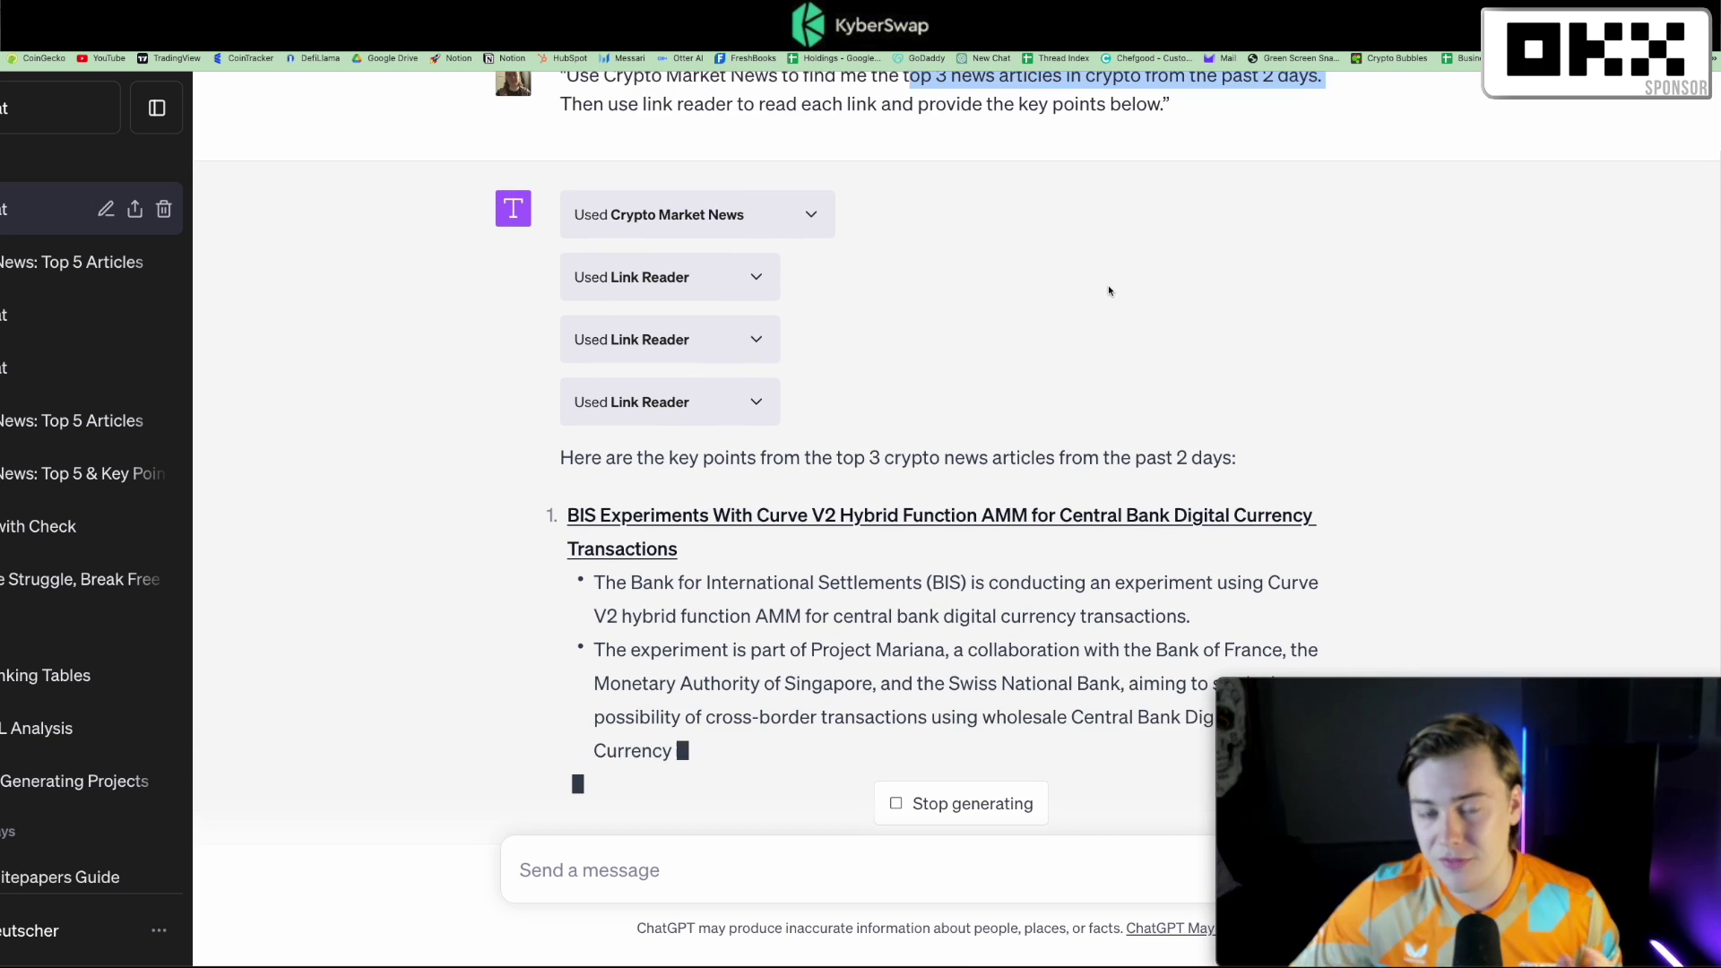
pyautogui.scroll(-2, 1104, 319)
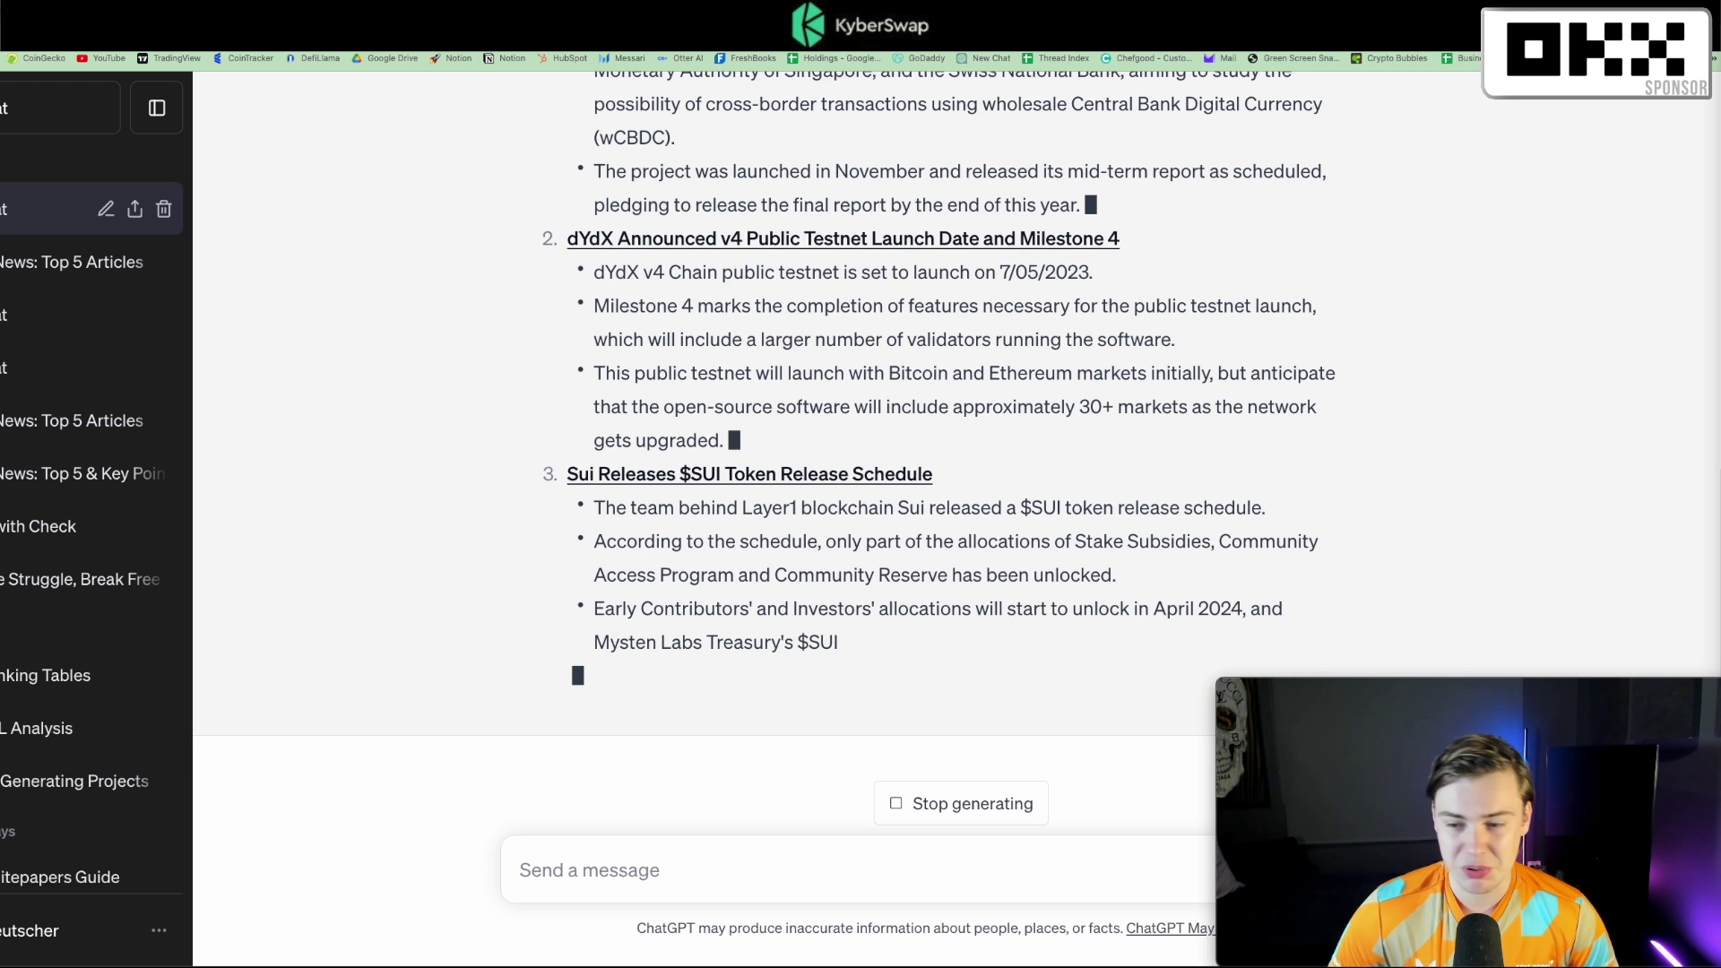
pyautogui.scroll(6, 847, 796)
pyautogui.scroll(-6, 846, 796)
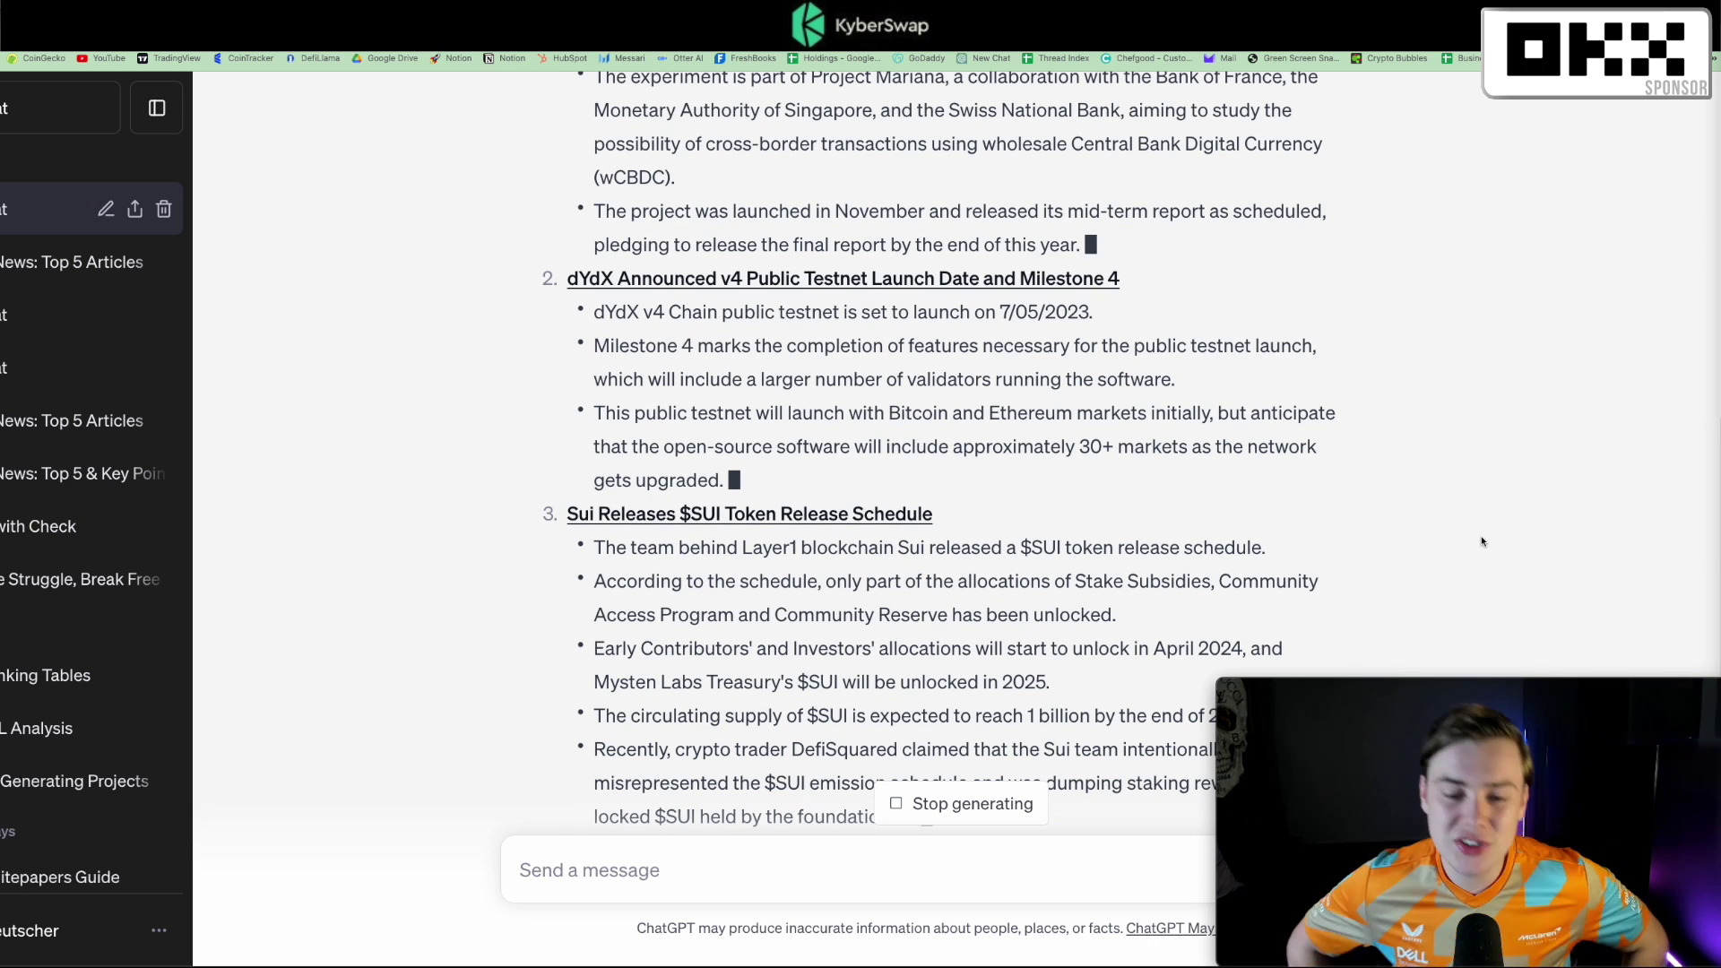
pyautogui.scroll(15, 1277, 571)
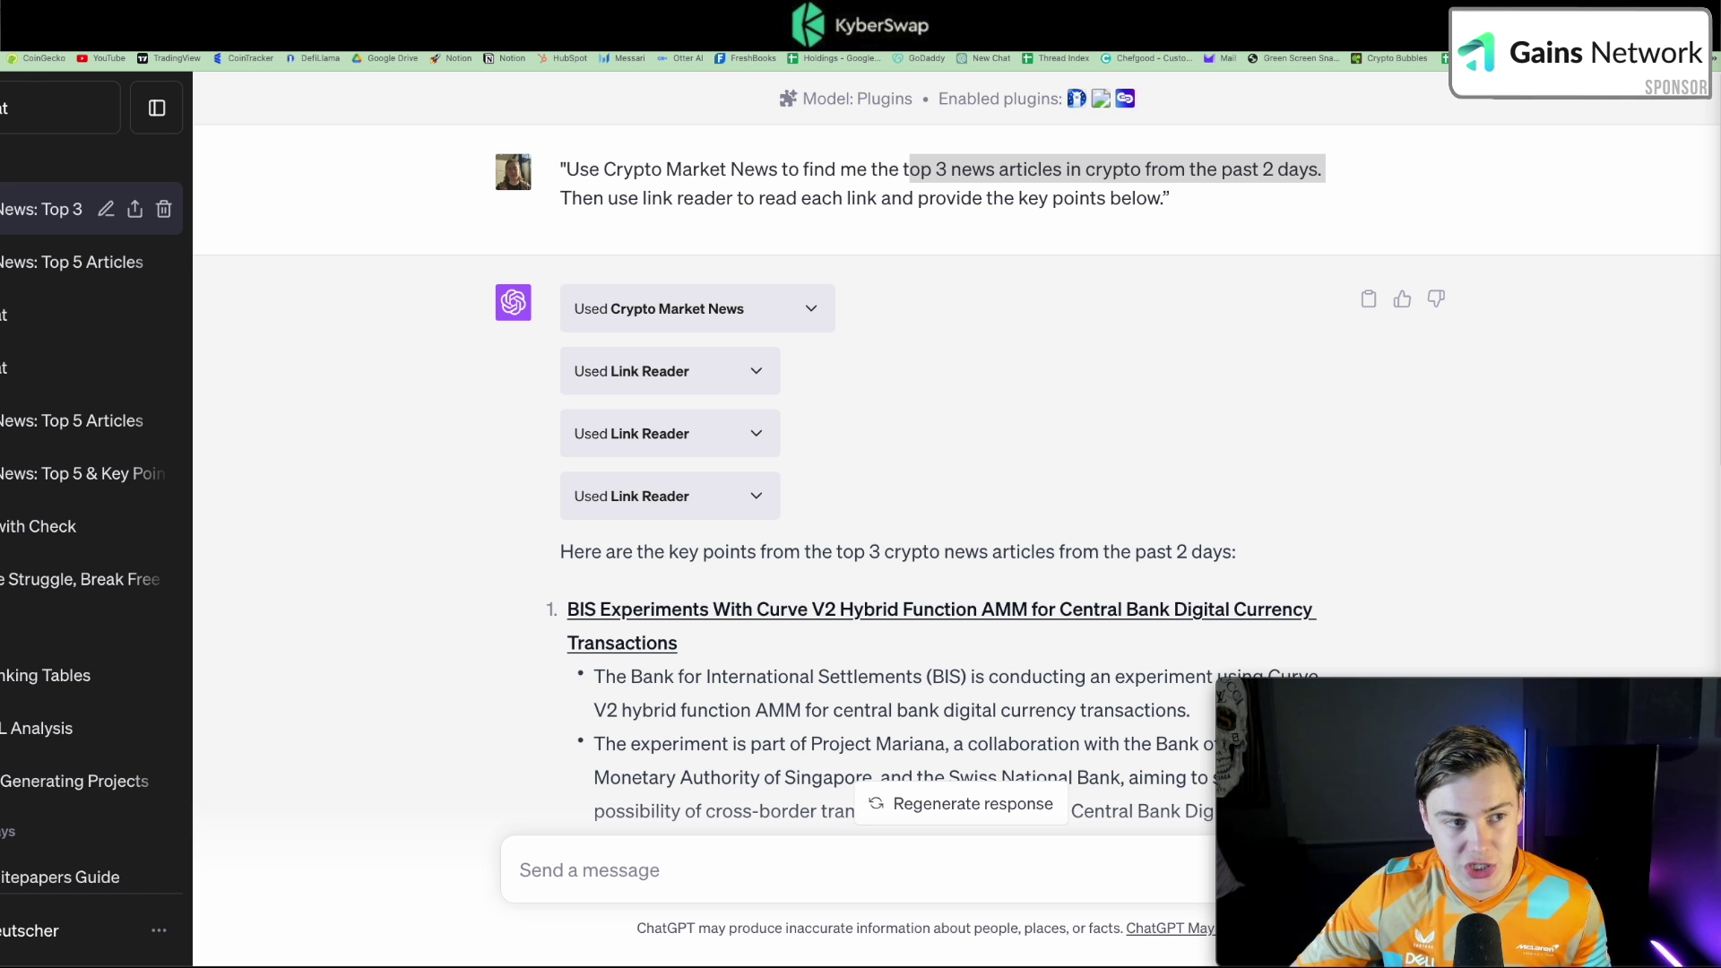
# Start a new GPT-4 chat and check which plugins are enabled for it.
pyautogui.click(55, 108)
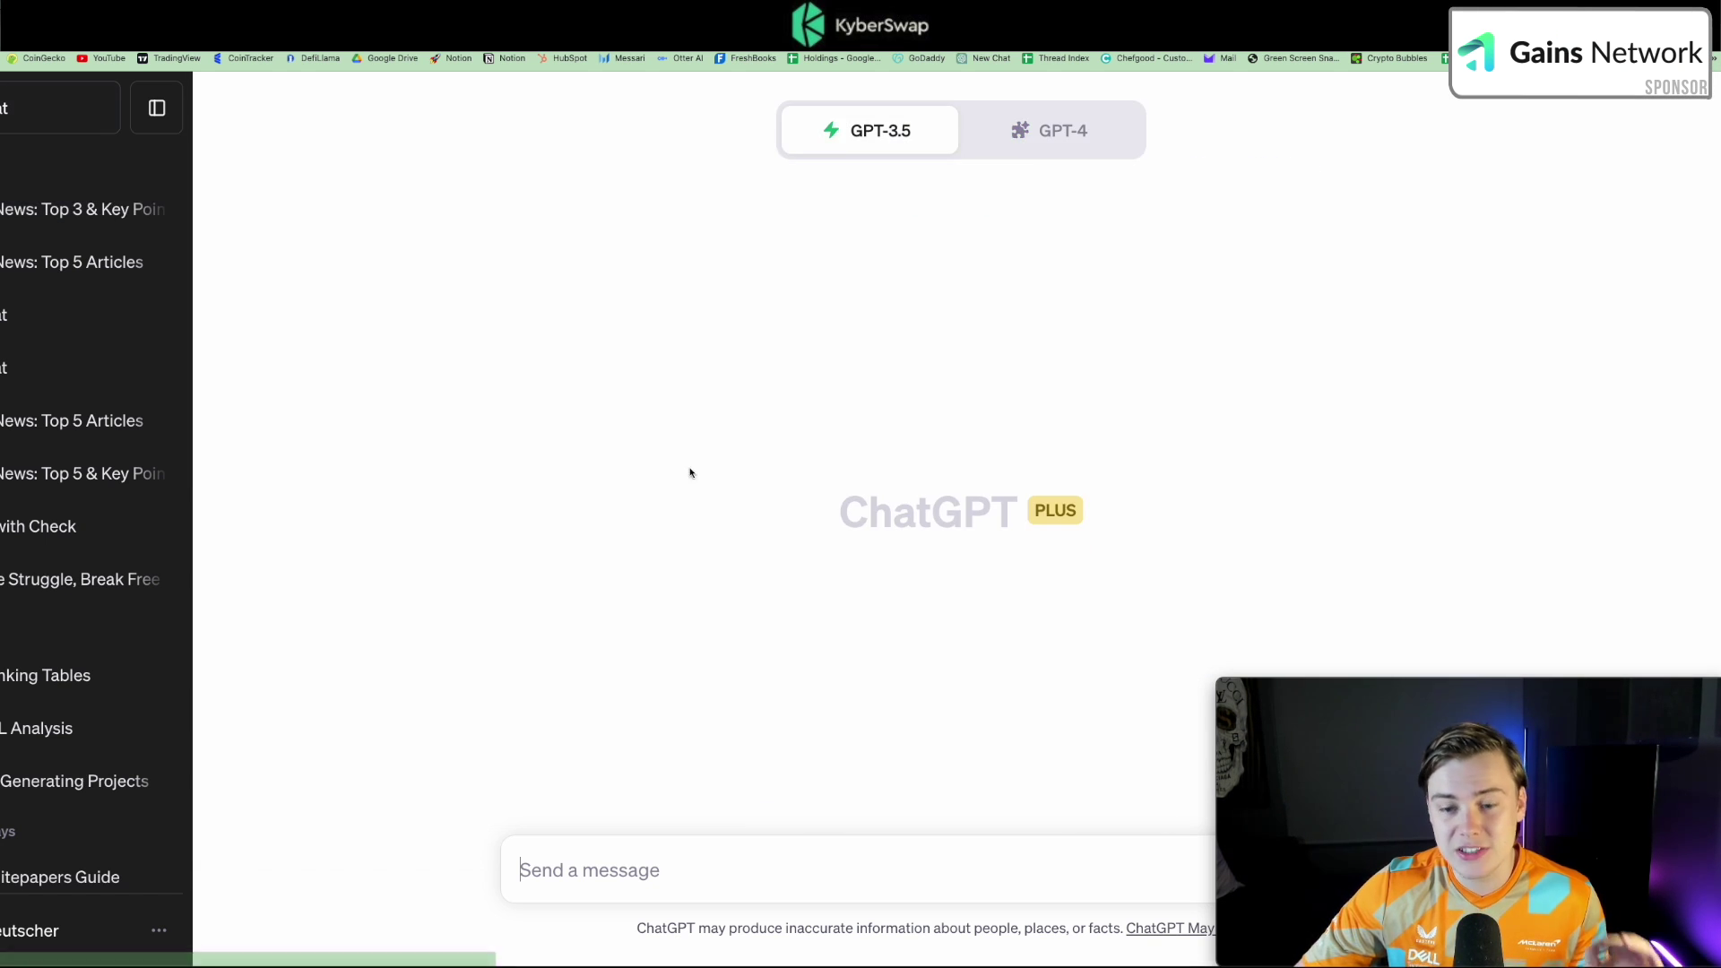
pyautogui.click(1089, 127)
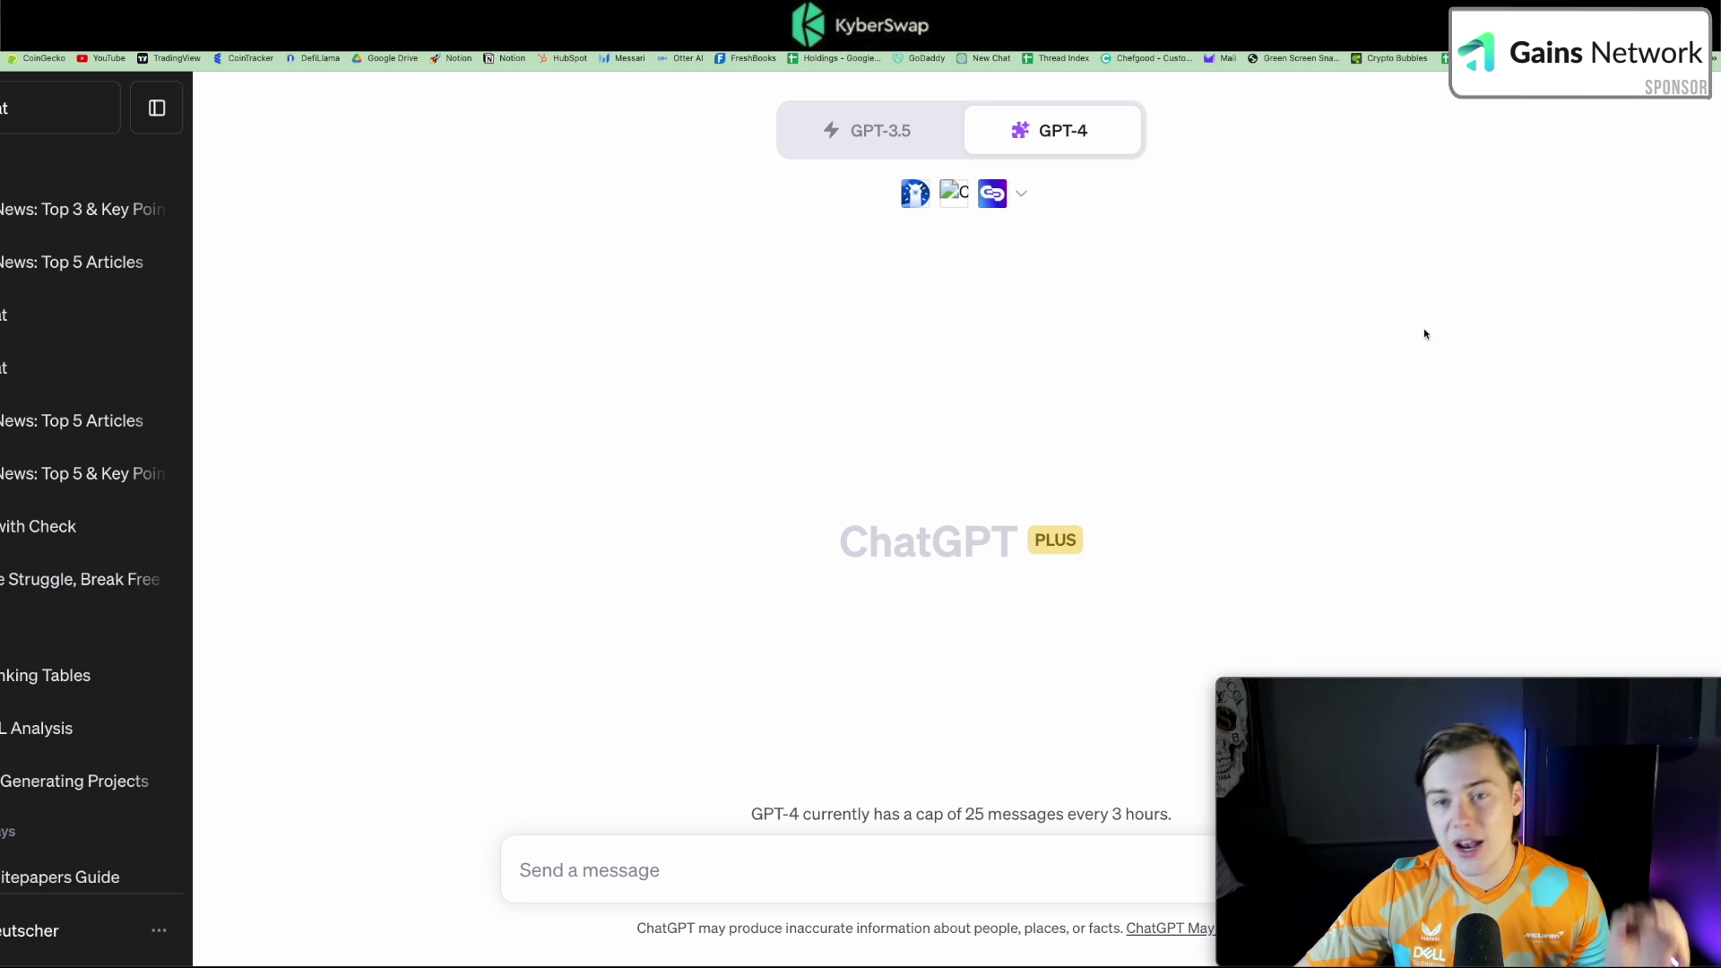
pyautogui.click(1022, 195)
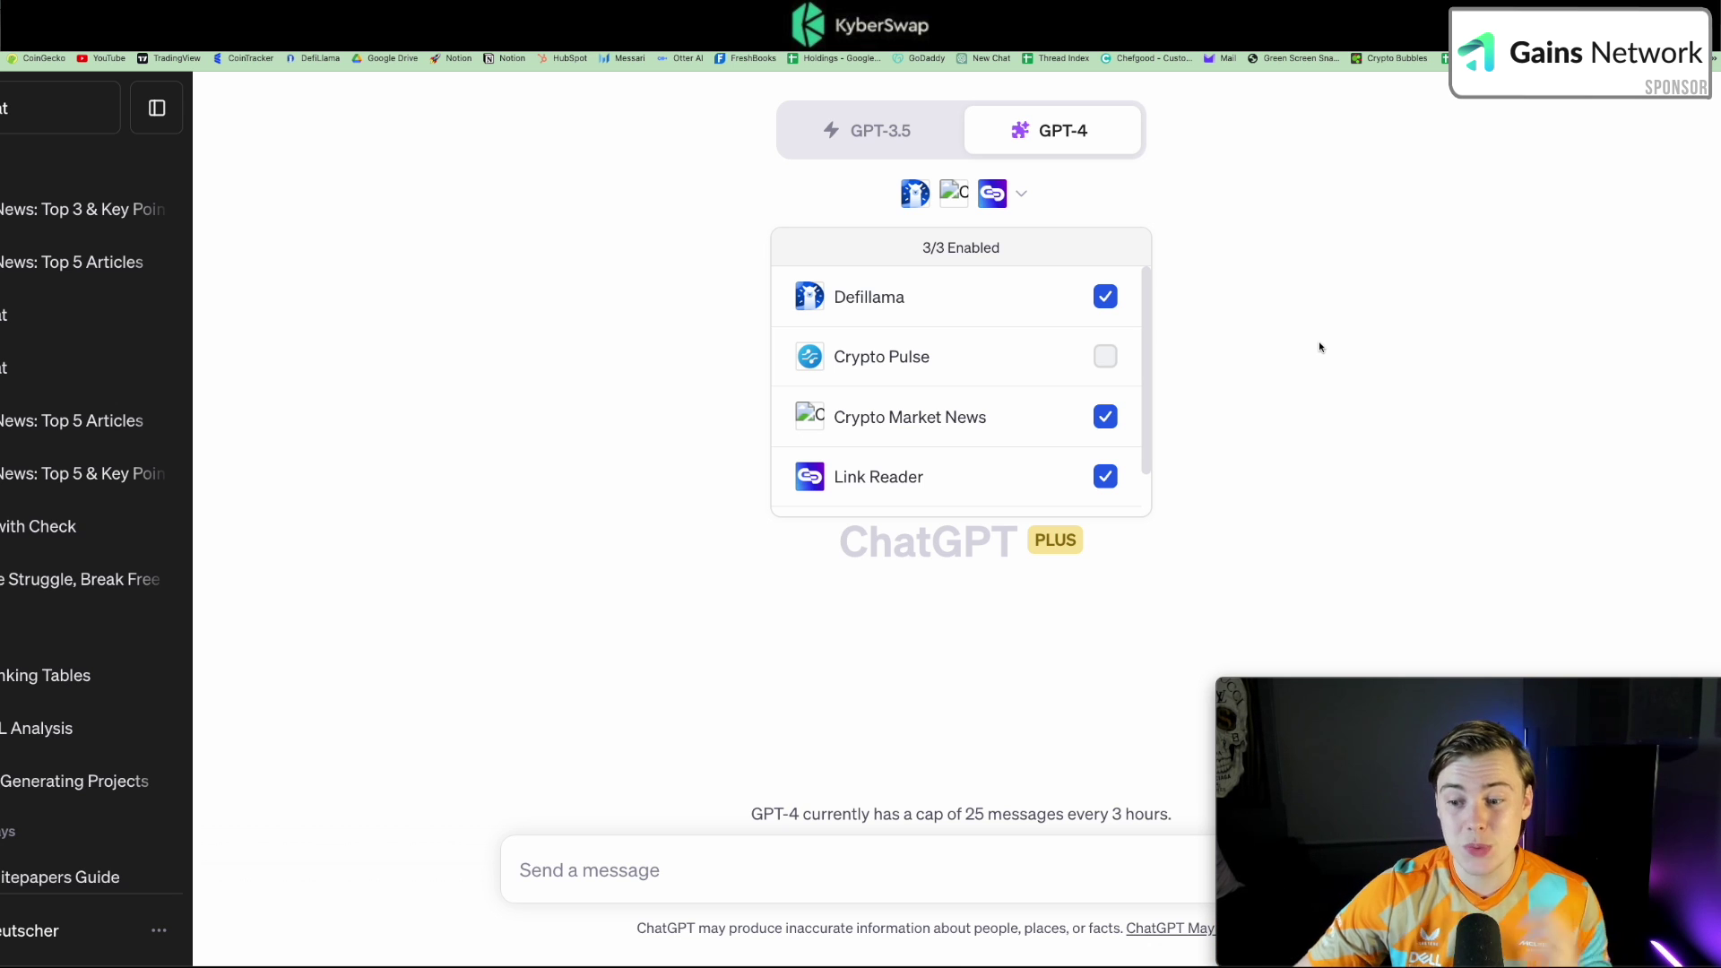
pyautogui.click(1453, 364)
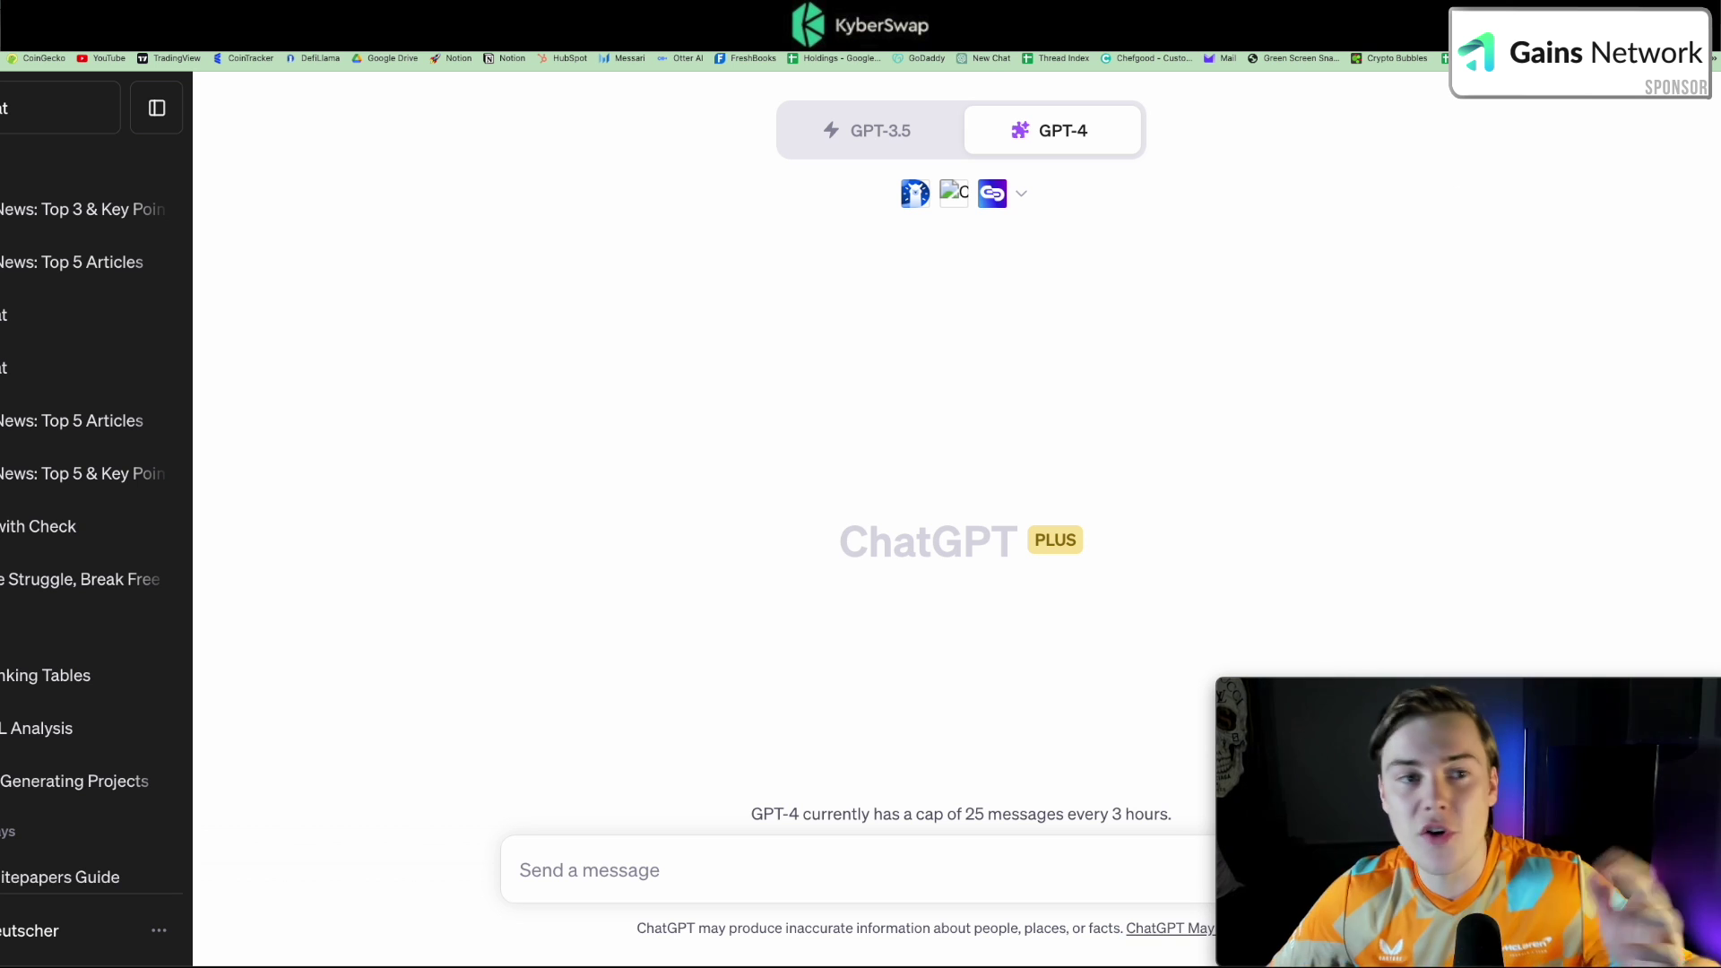
# Switch to KyberSwap's KyberAI rankings and browse the Bullish, Top CEX Positive Netflow and Currently Trending token lists.
pyautogui.click(307, 11)
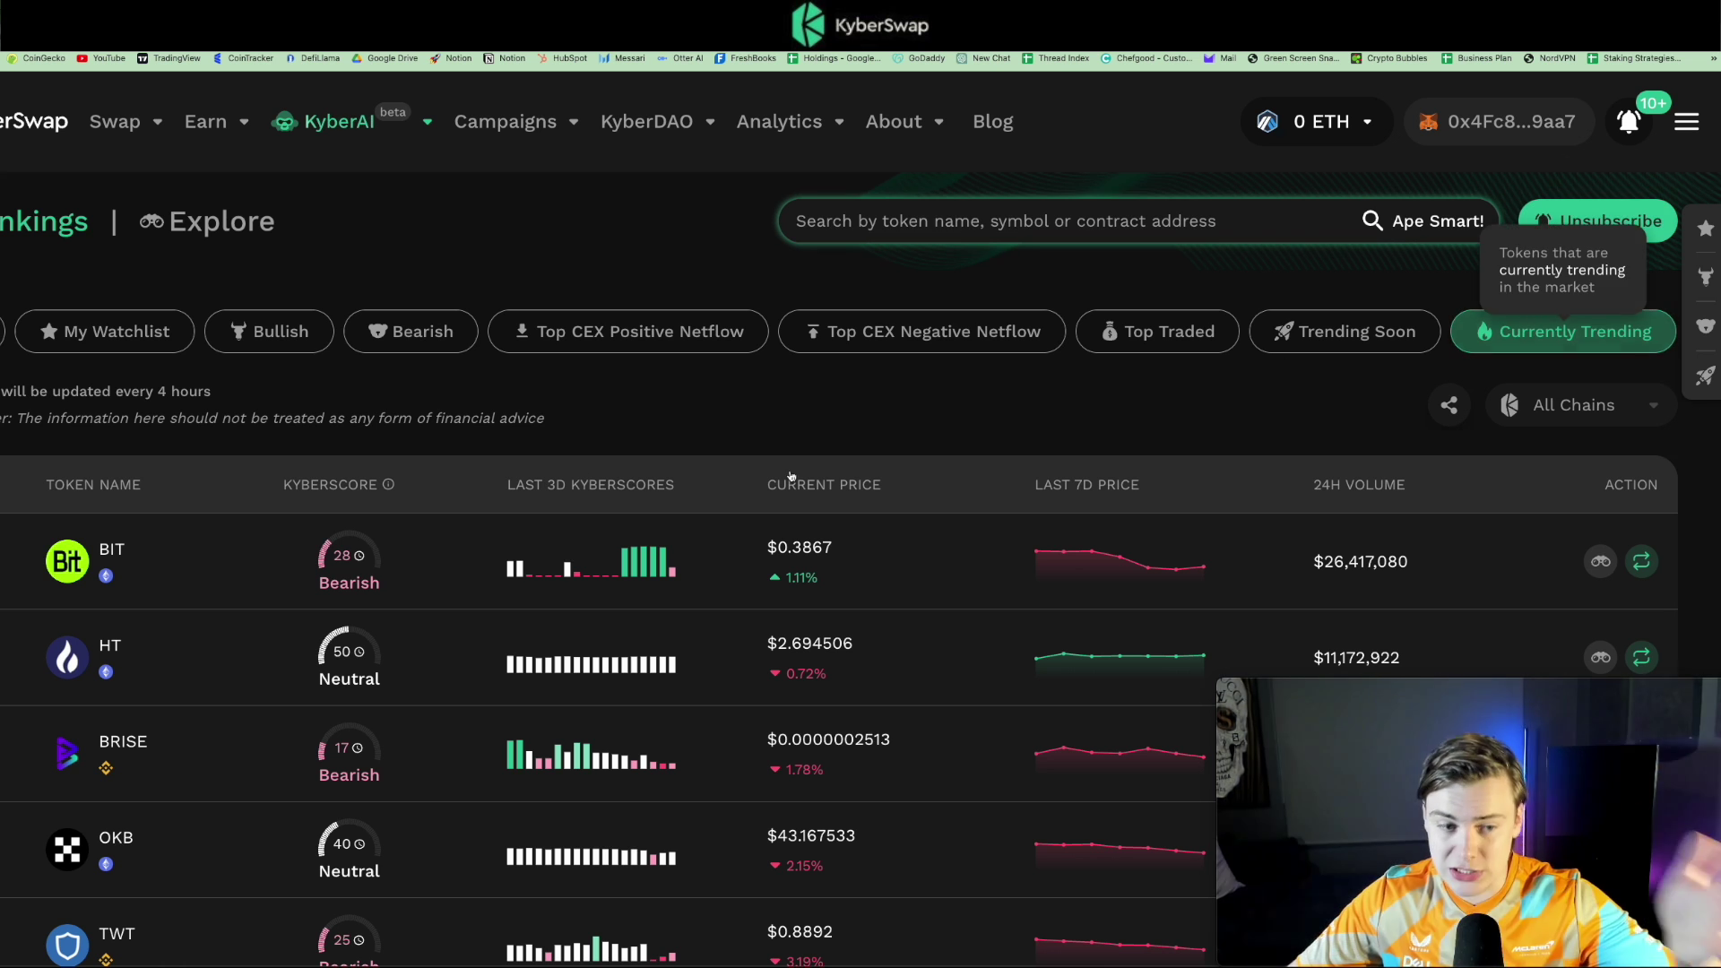
pyautogui.scroll(-2, 1531, 321)
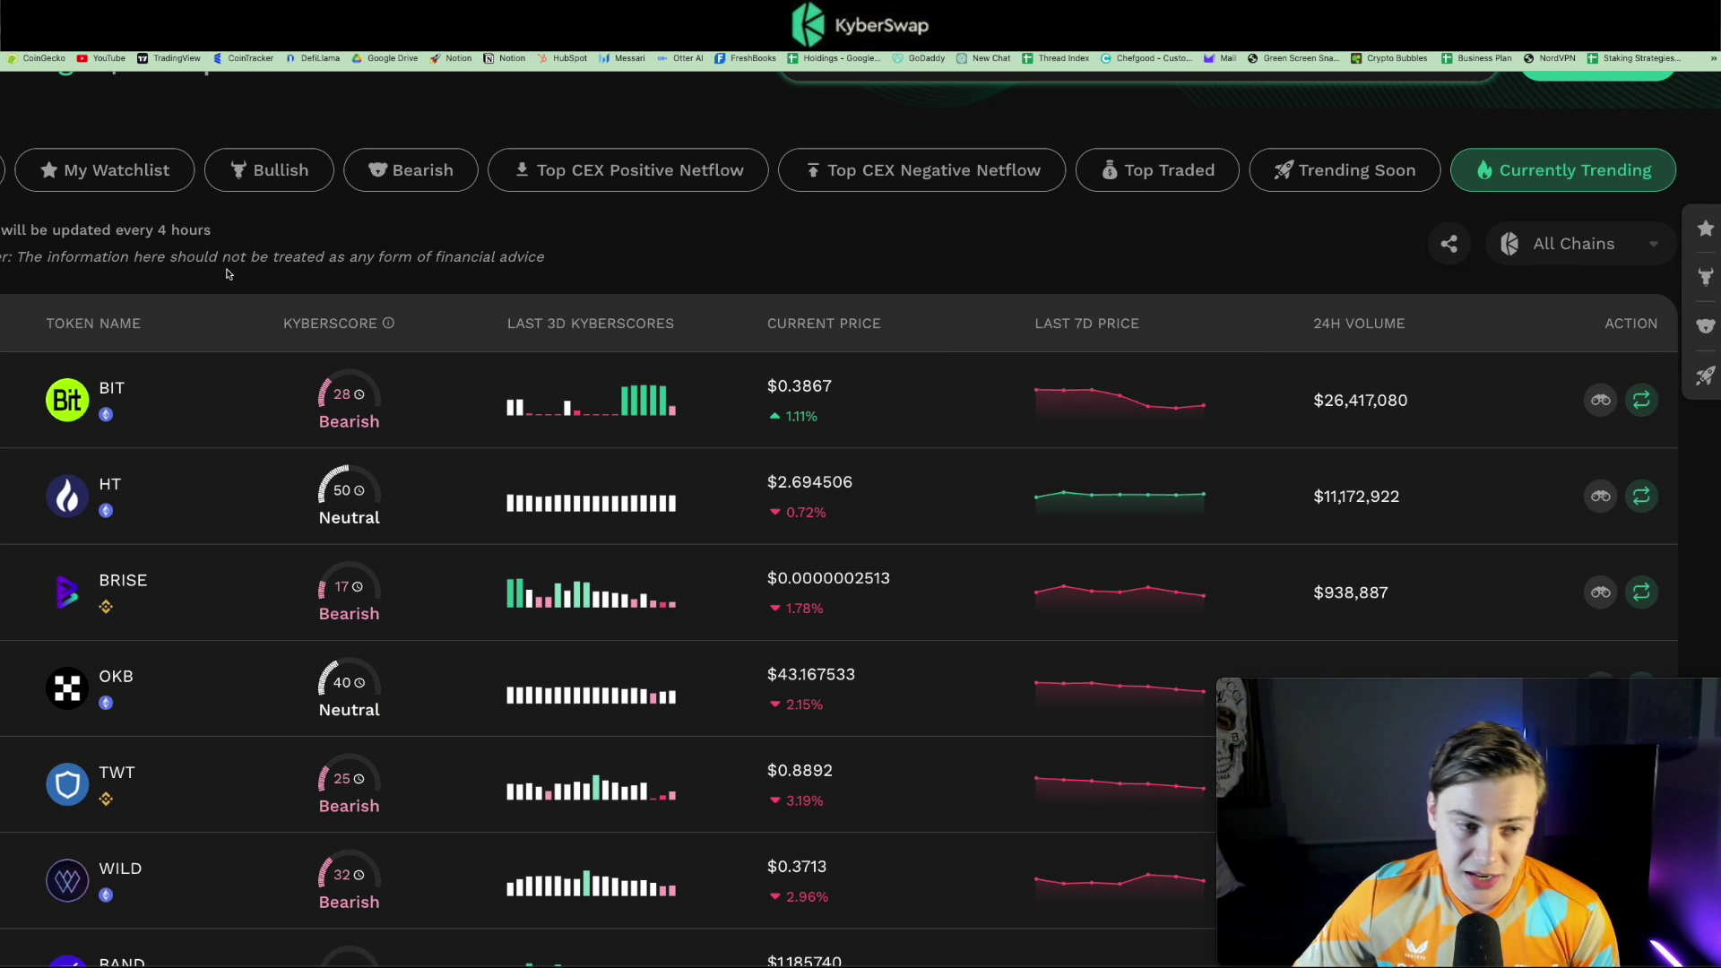
pyautogui.scroll(1, 162, 381)
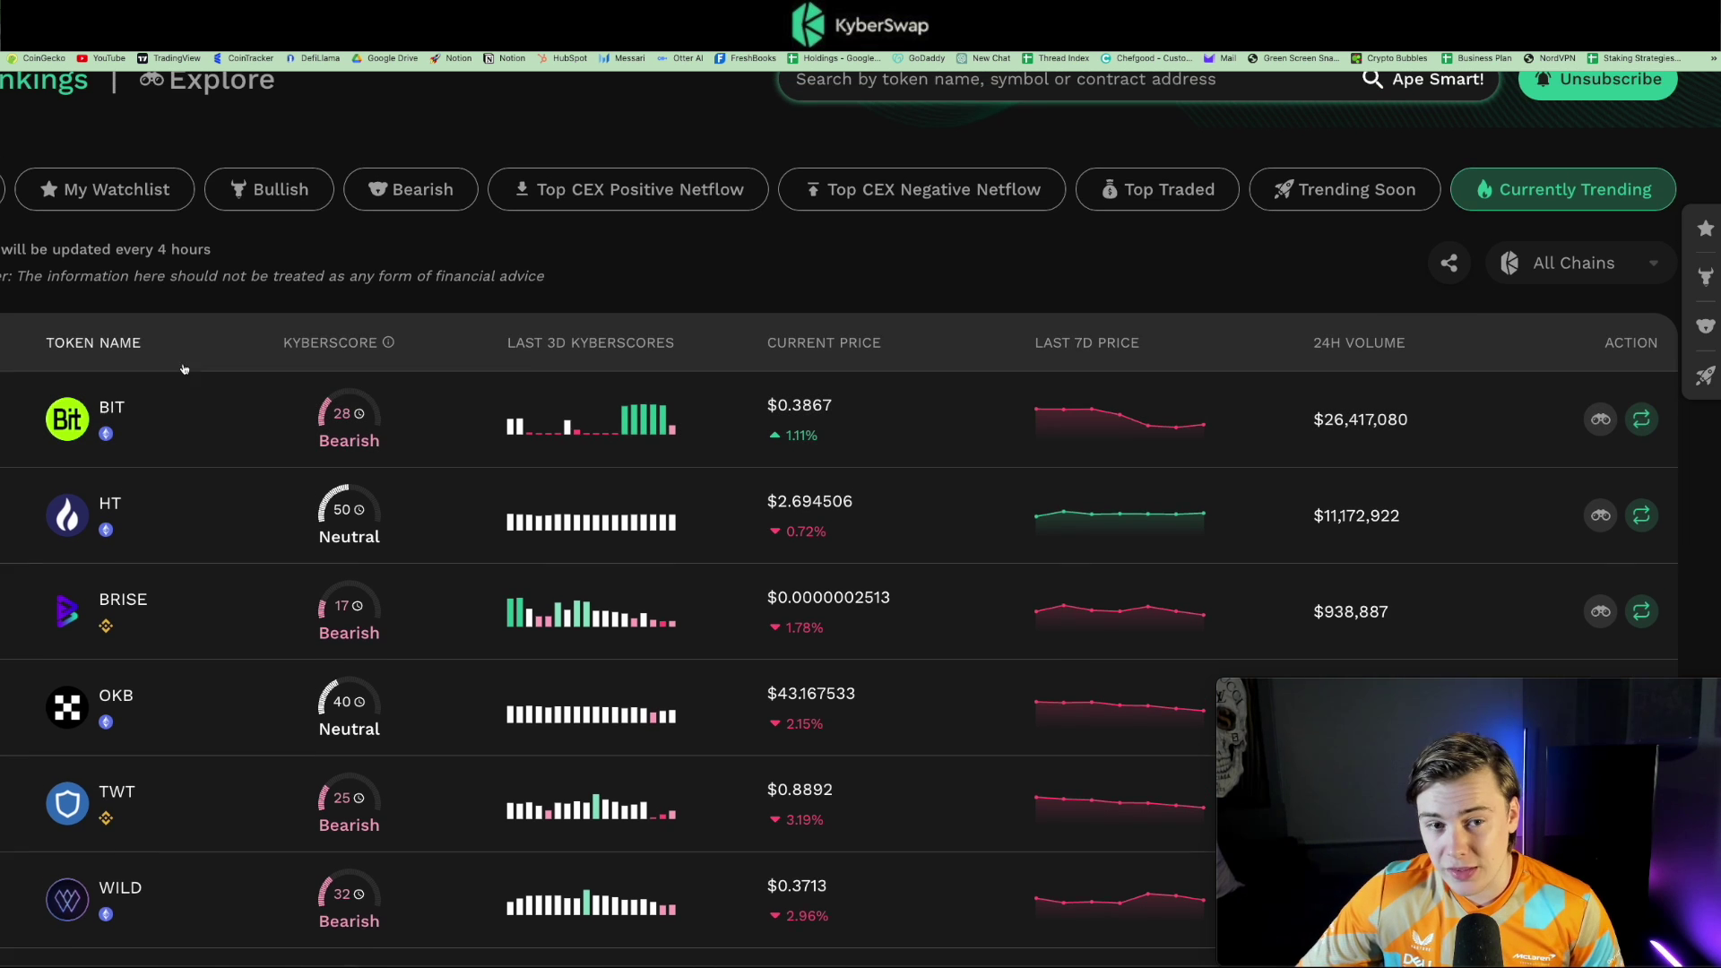
pyautogui.click(258, 203)
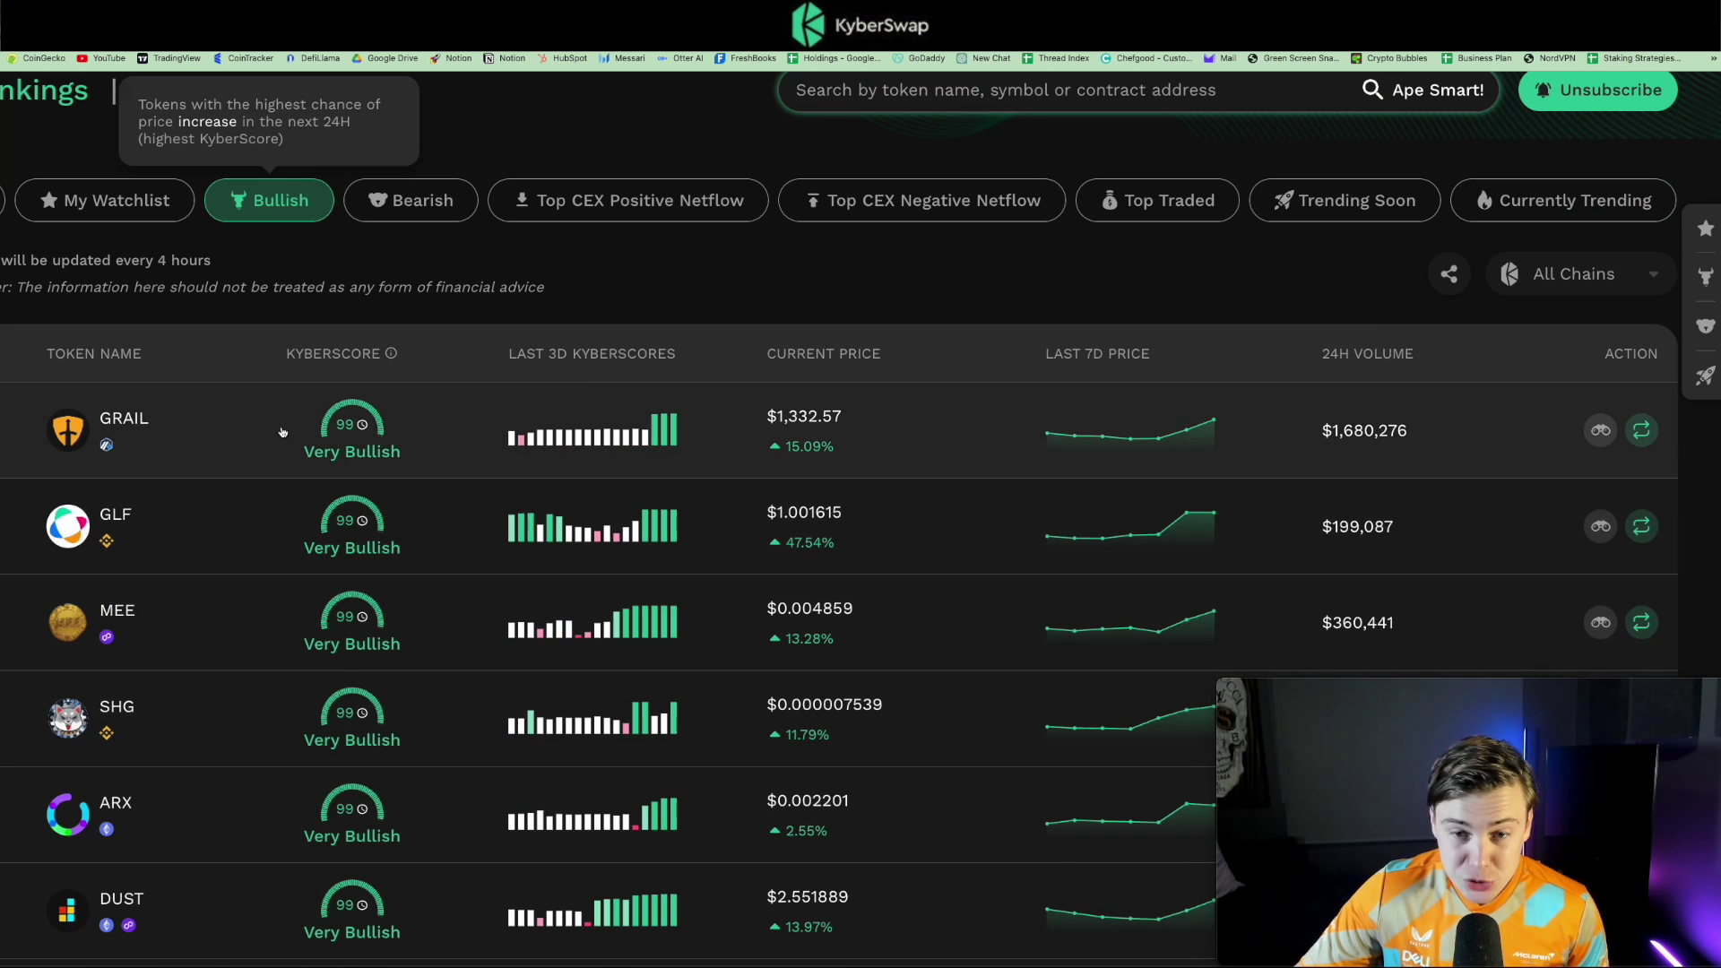
pyautogui.click(650, 213)
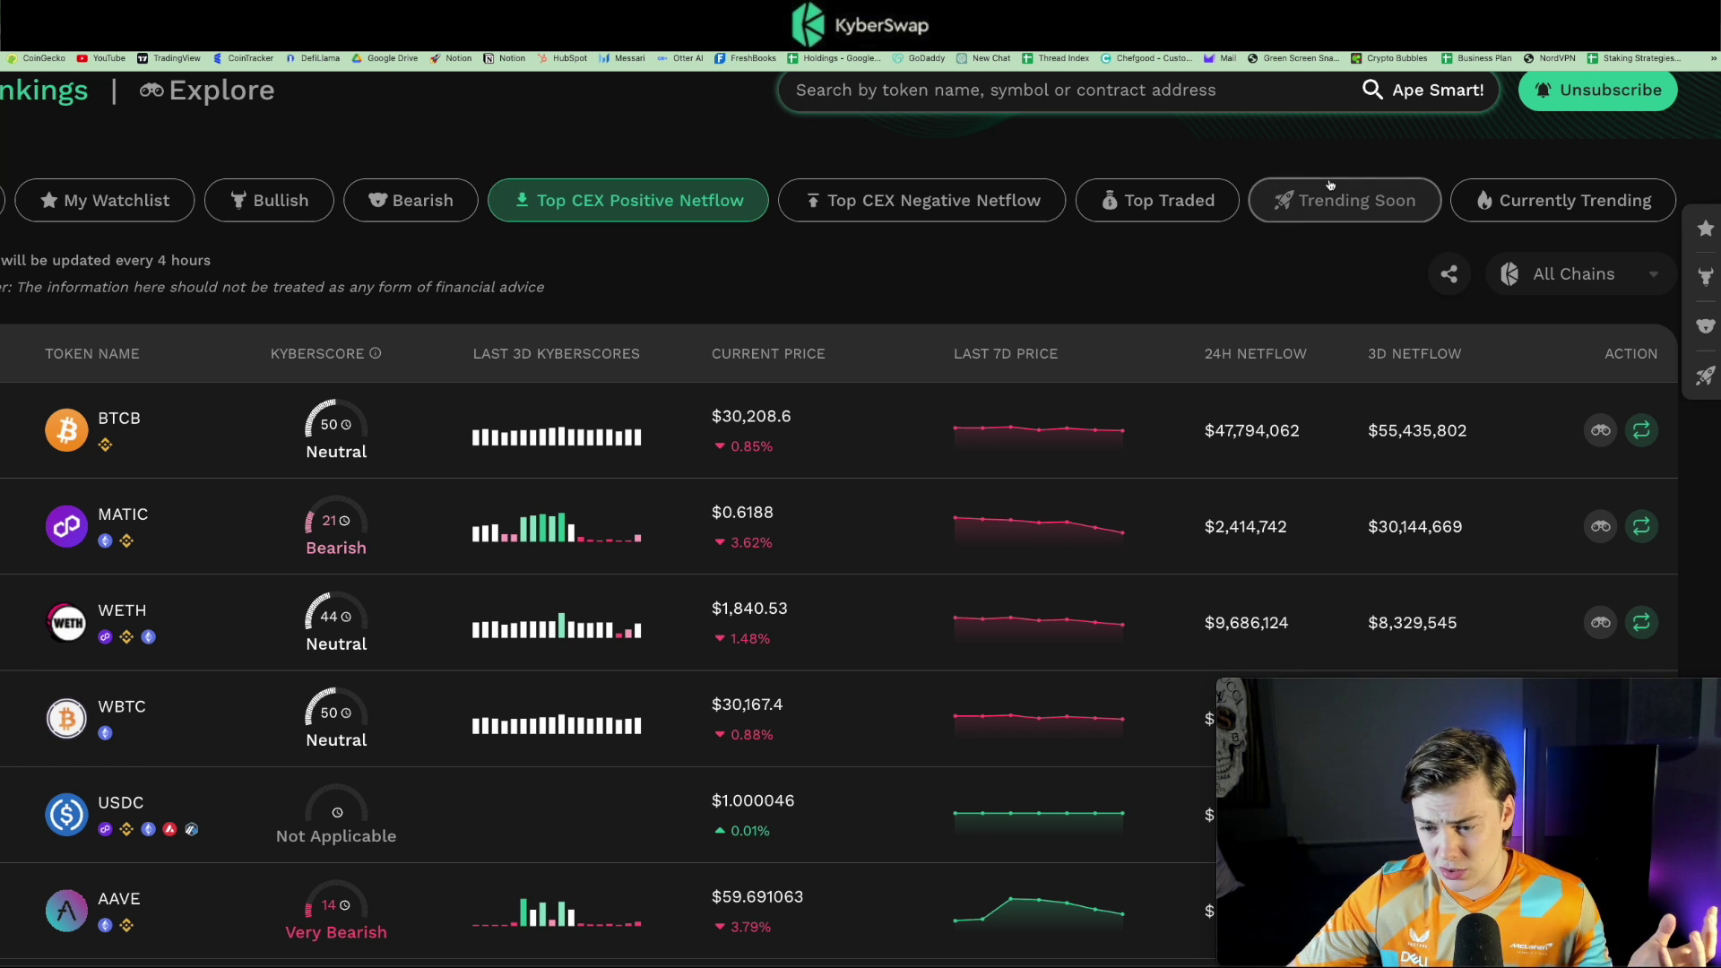
pyautogui.click(1513, 201)
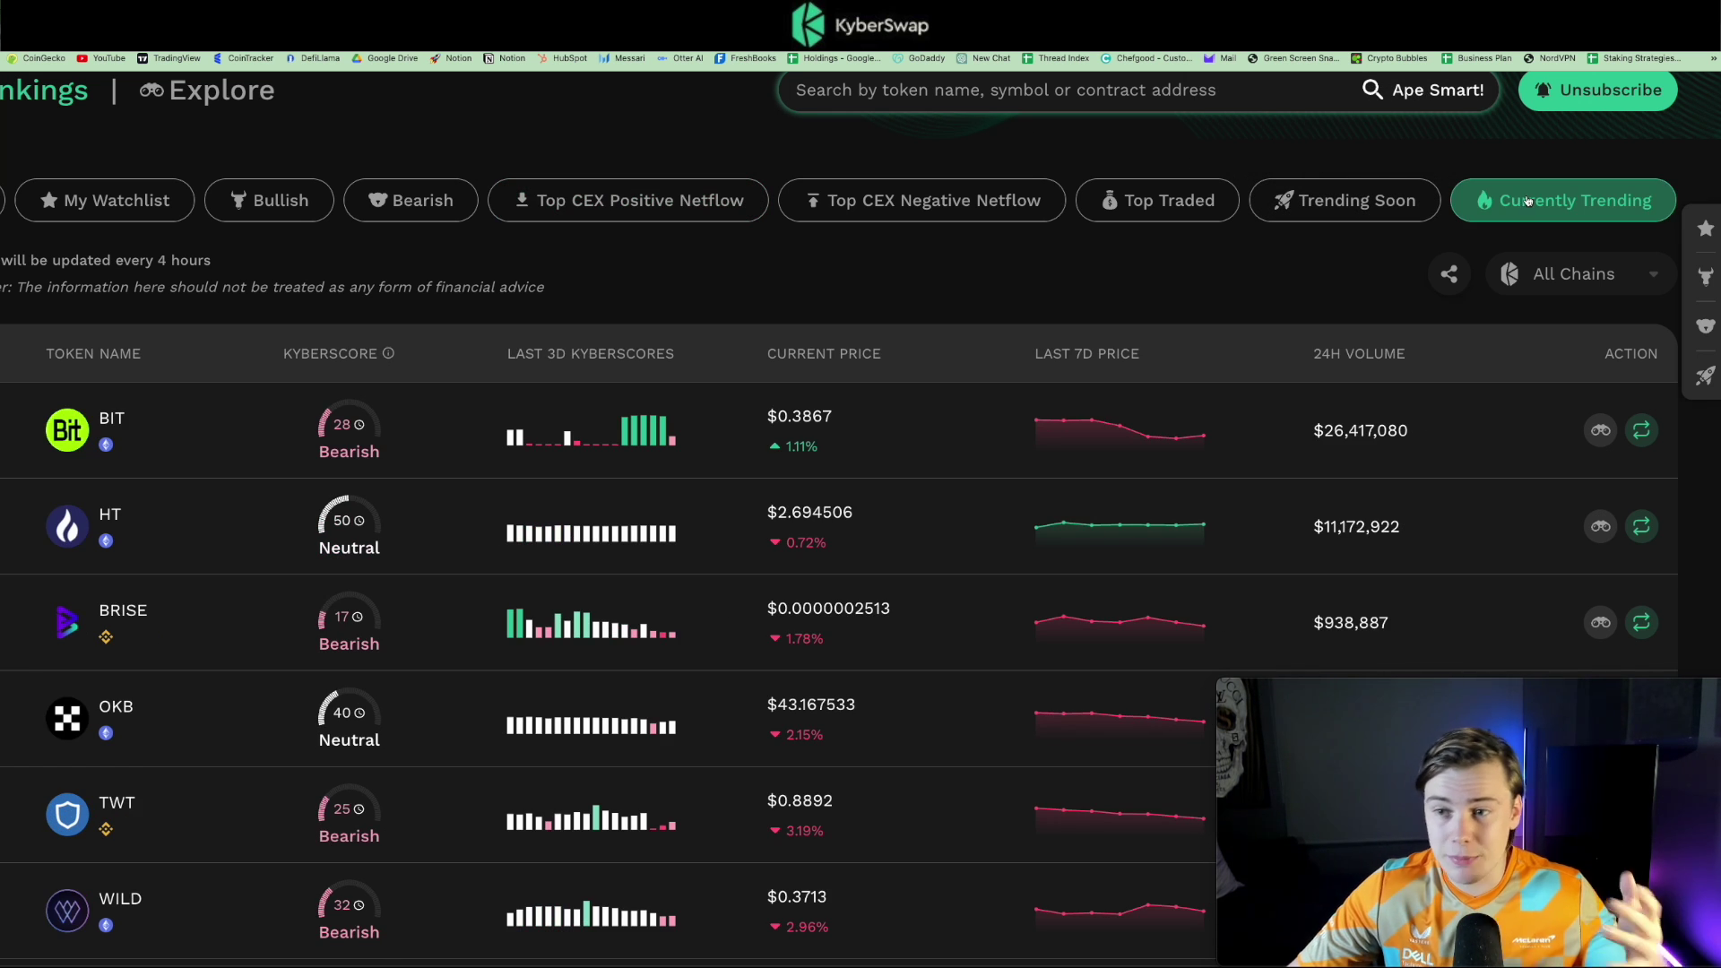
# Open the BIT token from the Currently Trending list and examine its on-chain analysis charts.
pyautogui.click(106, 423)
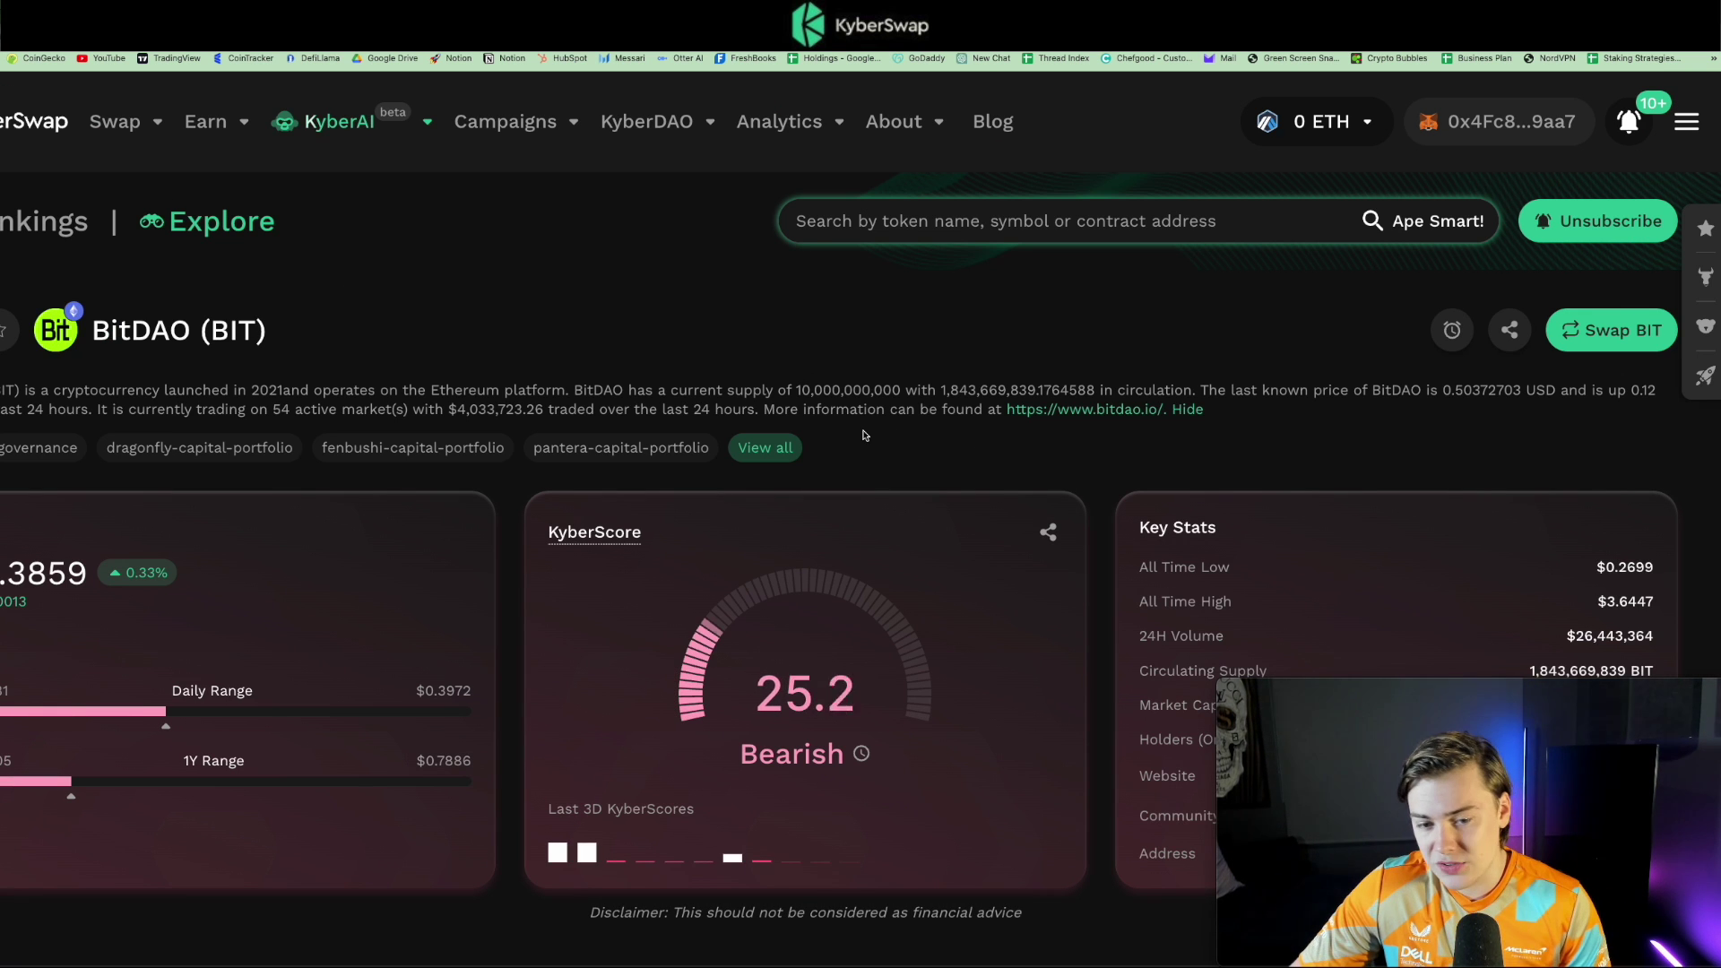
pyautogui.scroll(-1, 594, 387)
pyautogui.scroll(-10, 593, 387)
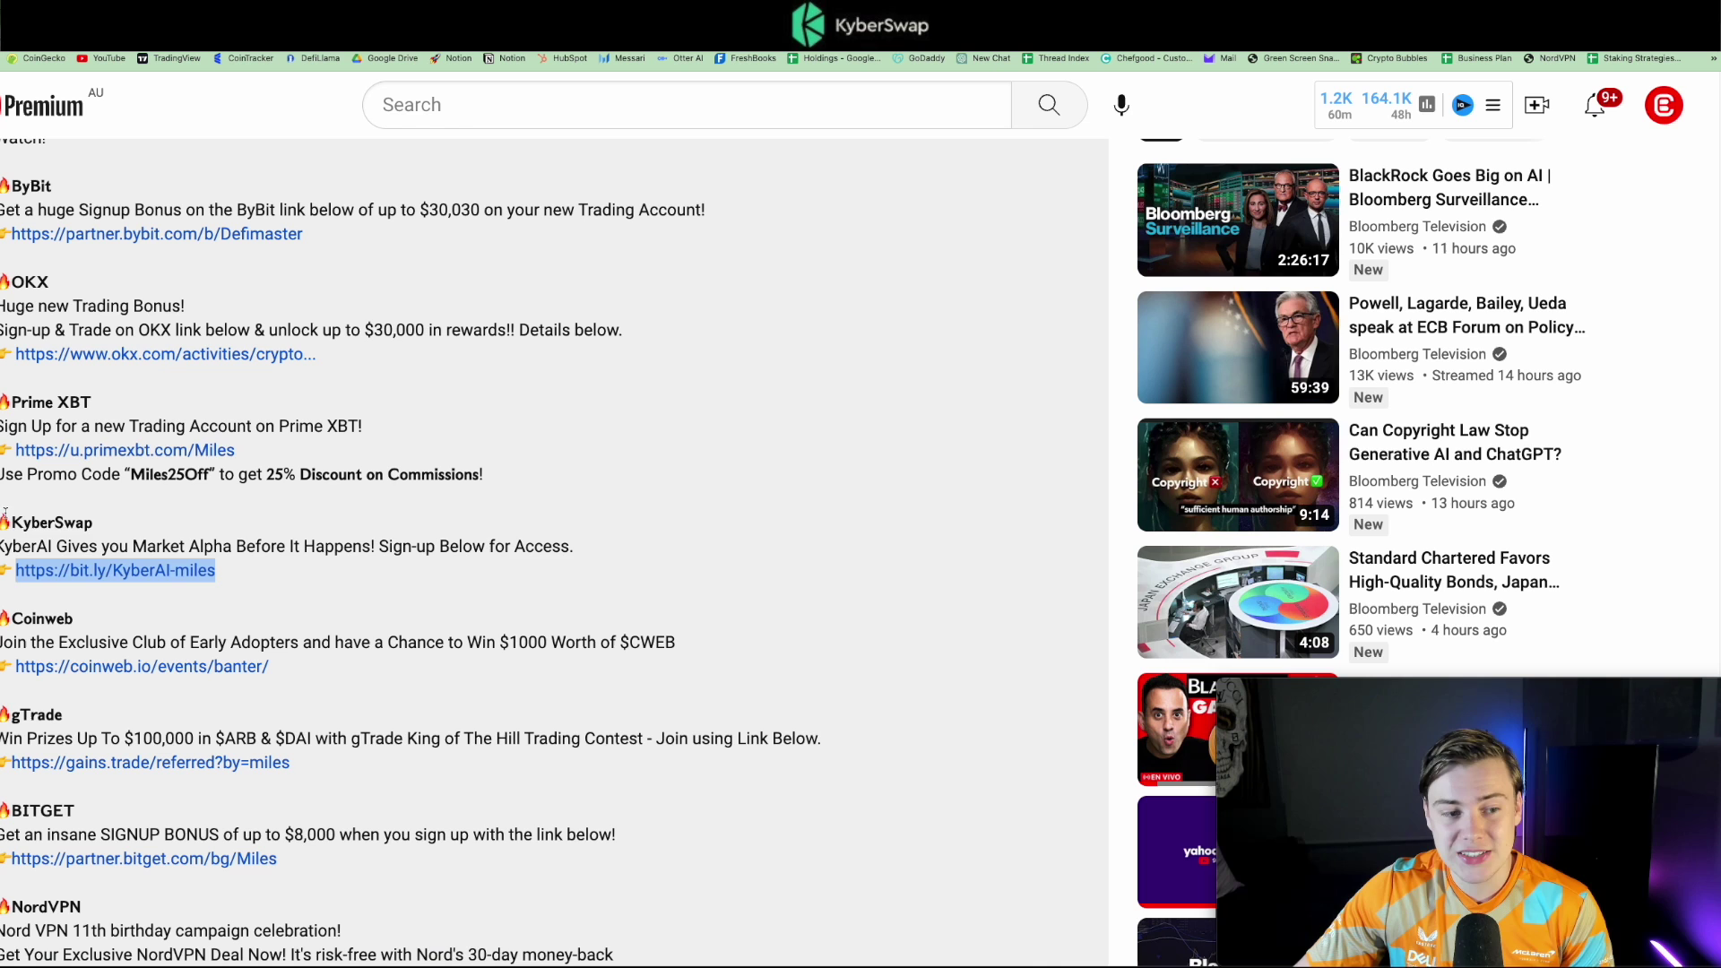
# Highlight the KyberSwap sign-up entry in the YouTube description, and review BitDAO's KyberScore, key stats and trade charts in KyberSwap.
pyautogui.moveTo(3, 520); pyautogui.dragTo(532, 573)
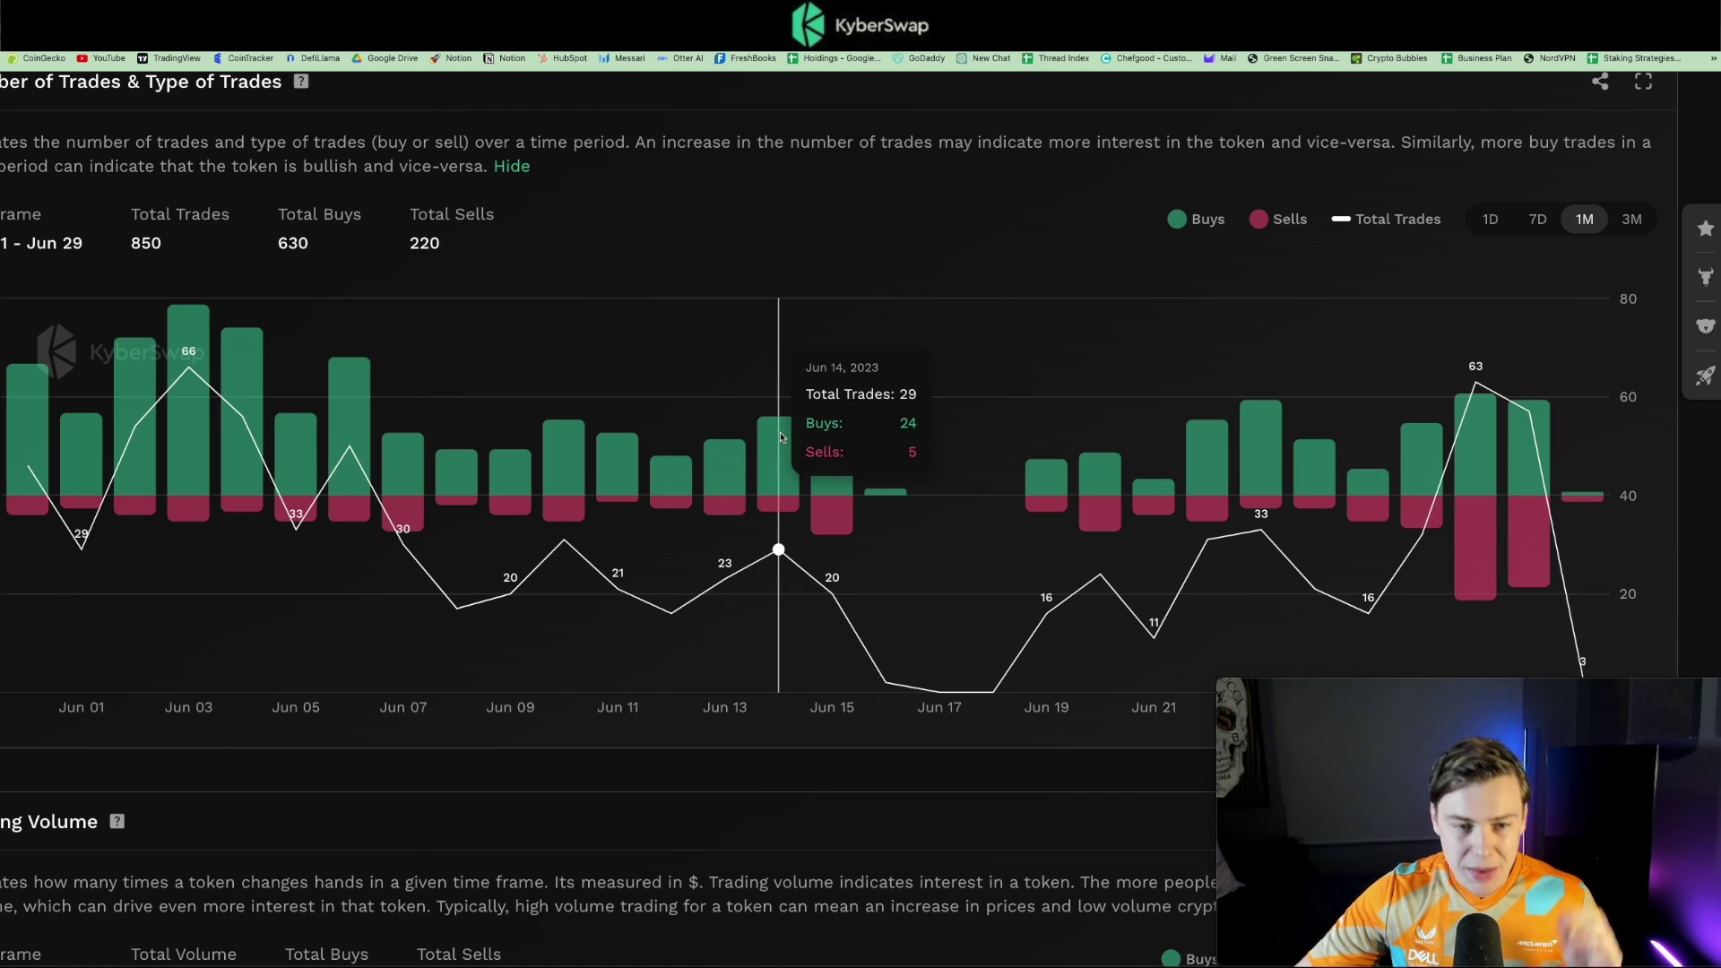
pyautogui.scroll(10, 780, 549)
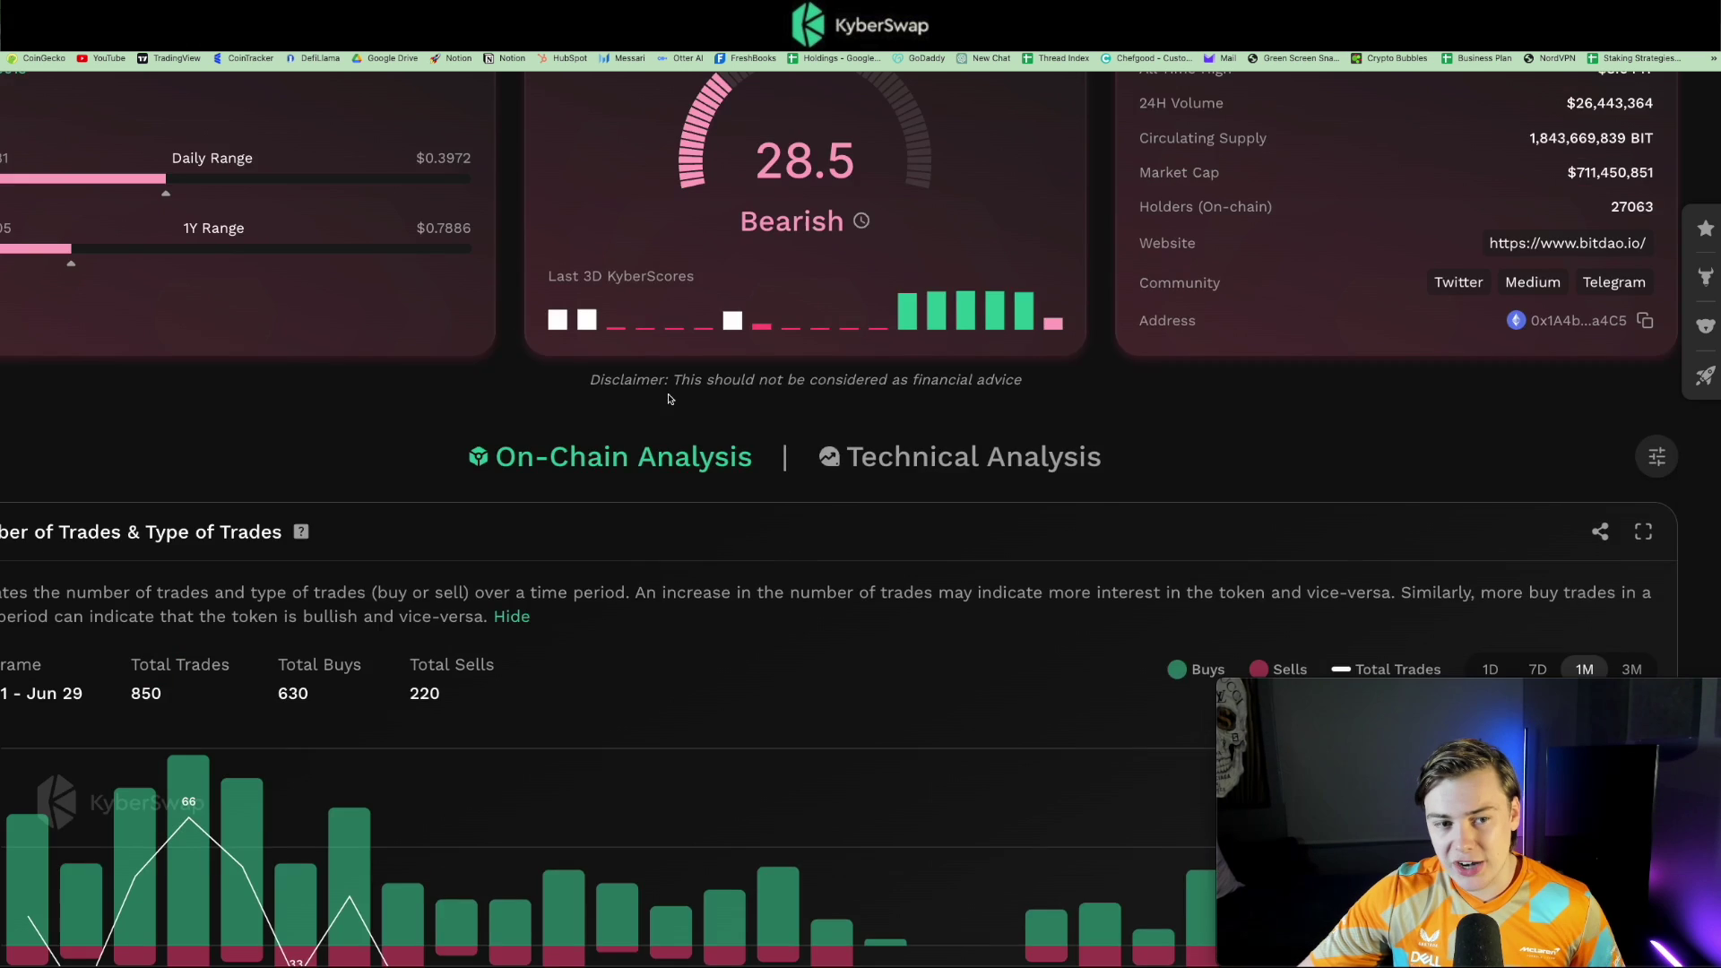
pyautogui.scroll(1, 538, 359)
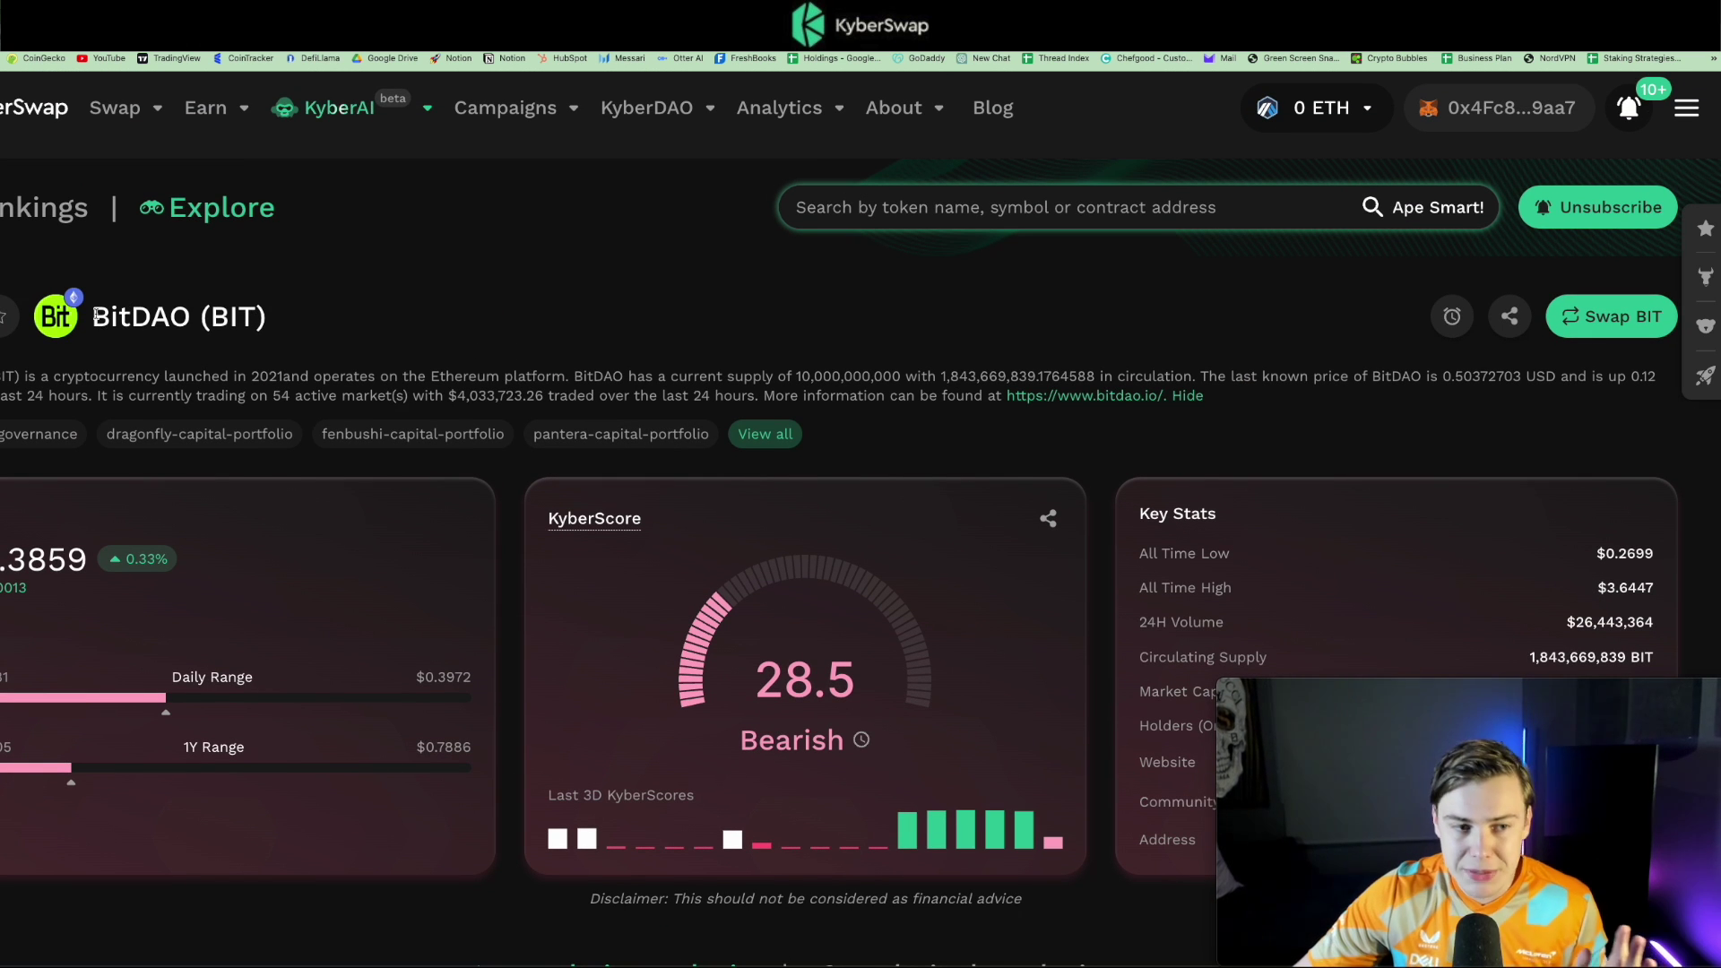
pyautogui.scroll(1, 939, 323)
pyautogui.scroll(-10, 939, 322)
pyautogui.moveTo(1477, 312)
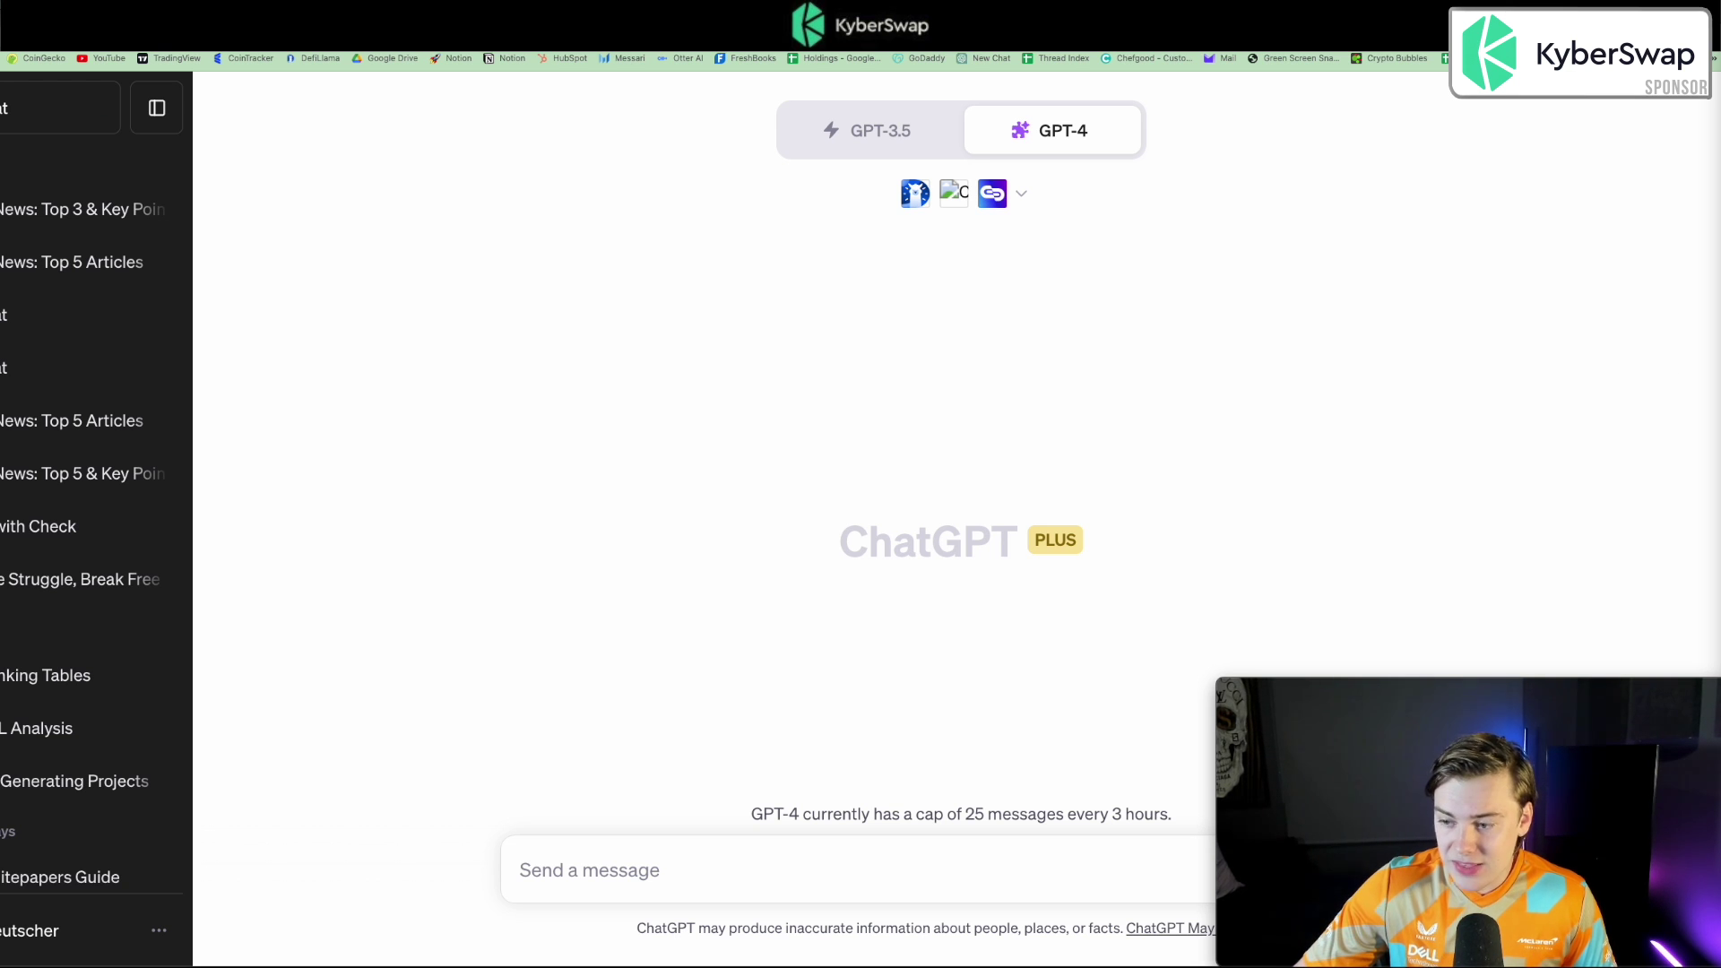
# Send the copied ChatGPT prompt to find past-week articles referencing BitDAO (BIT) with Crypto Market News and provide key points using link reader.
pyautogui.click(615, 876)
pyautogui.hotkey('ctrl', 'v')
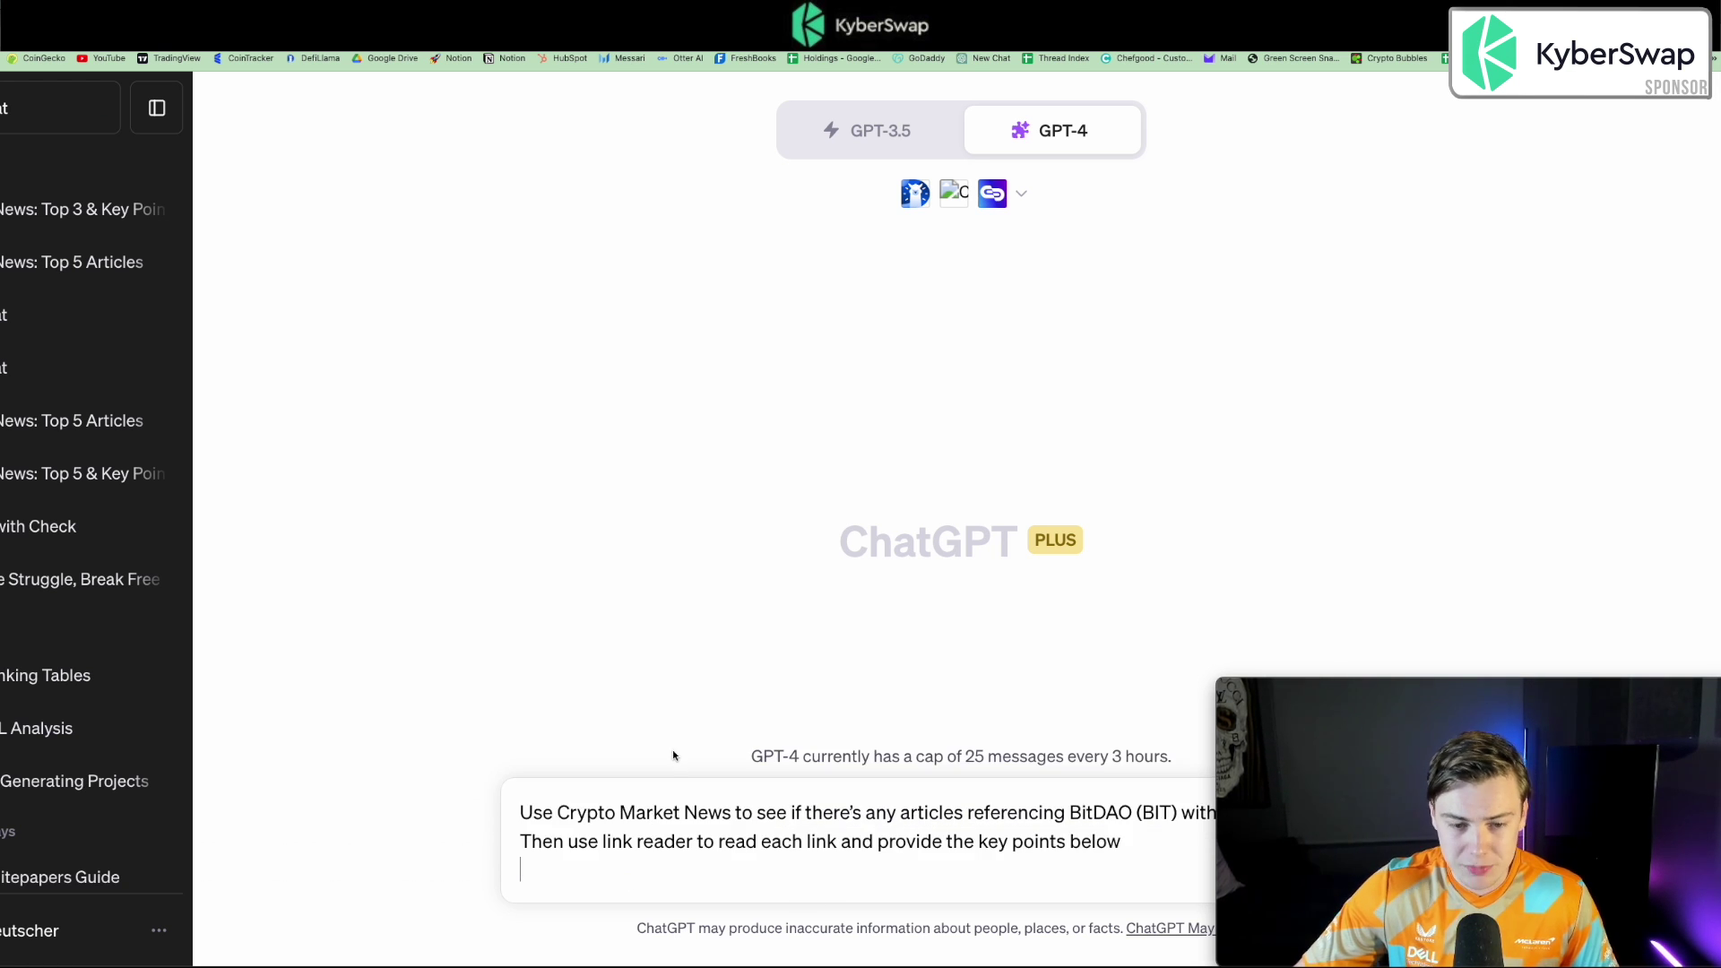
pyautogui.press('Return')
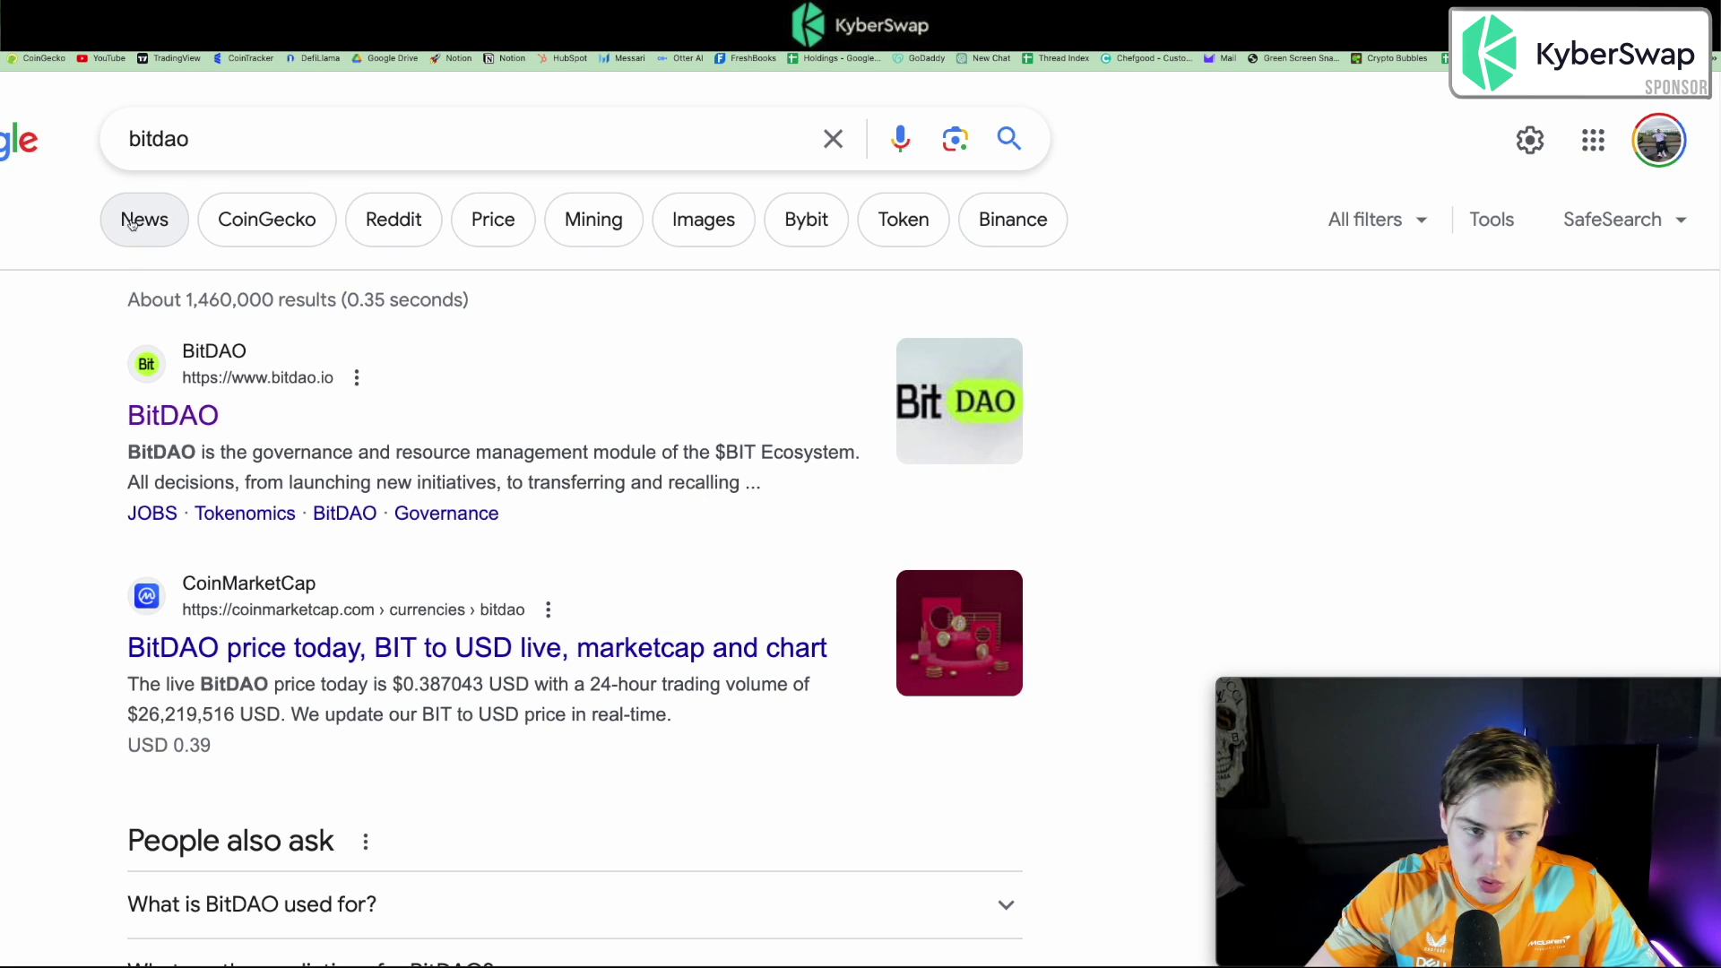
# Check Google's News results for bitdao and examine the treasury token table on the BitDAO website.
pyautogui.click(131, 223)
pyautogui.scroll(-3, 400, 575)
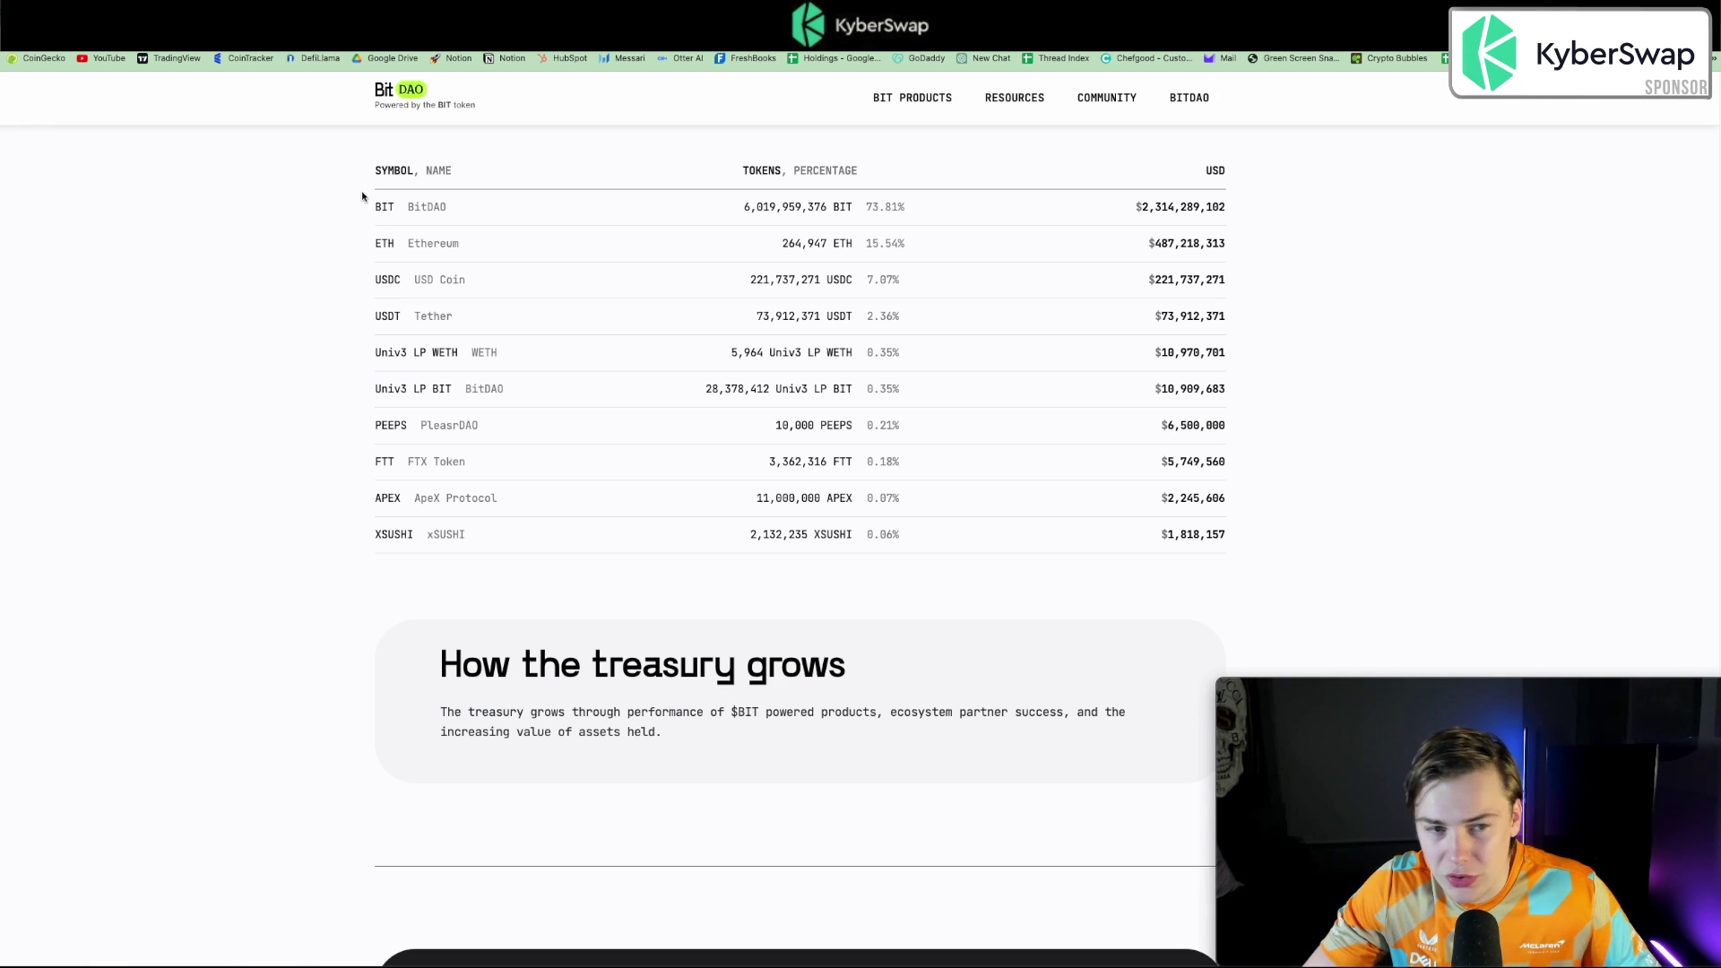
pyautogui.moveTo(362, 196); pyautogui.dragTo(1302, 461)
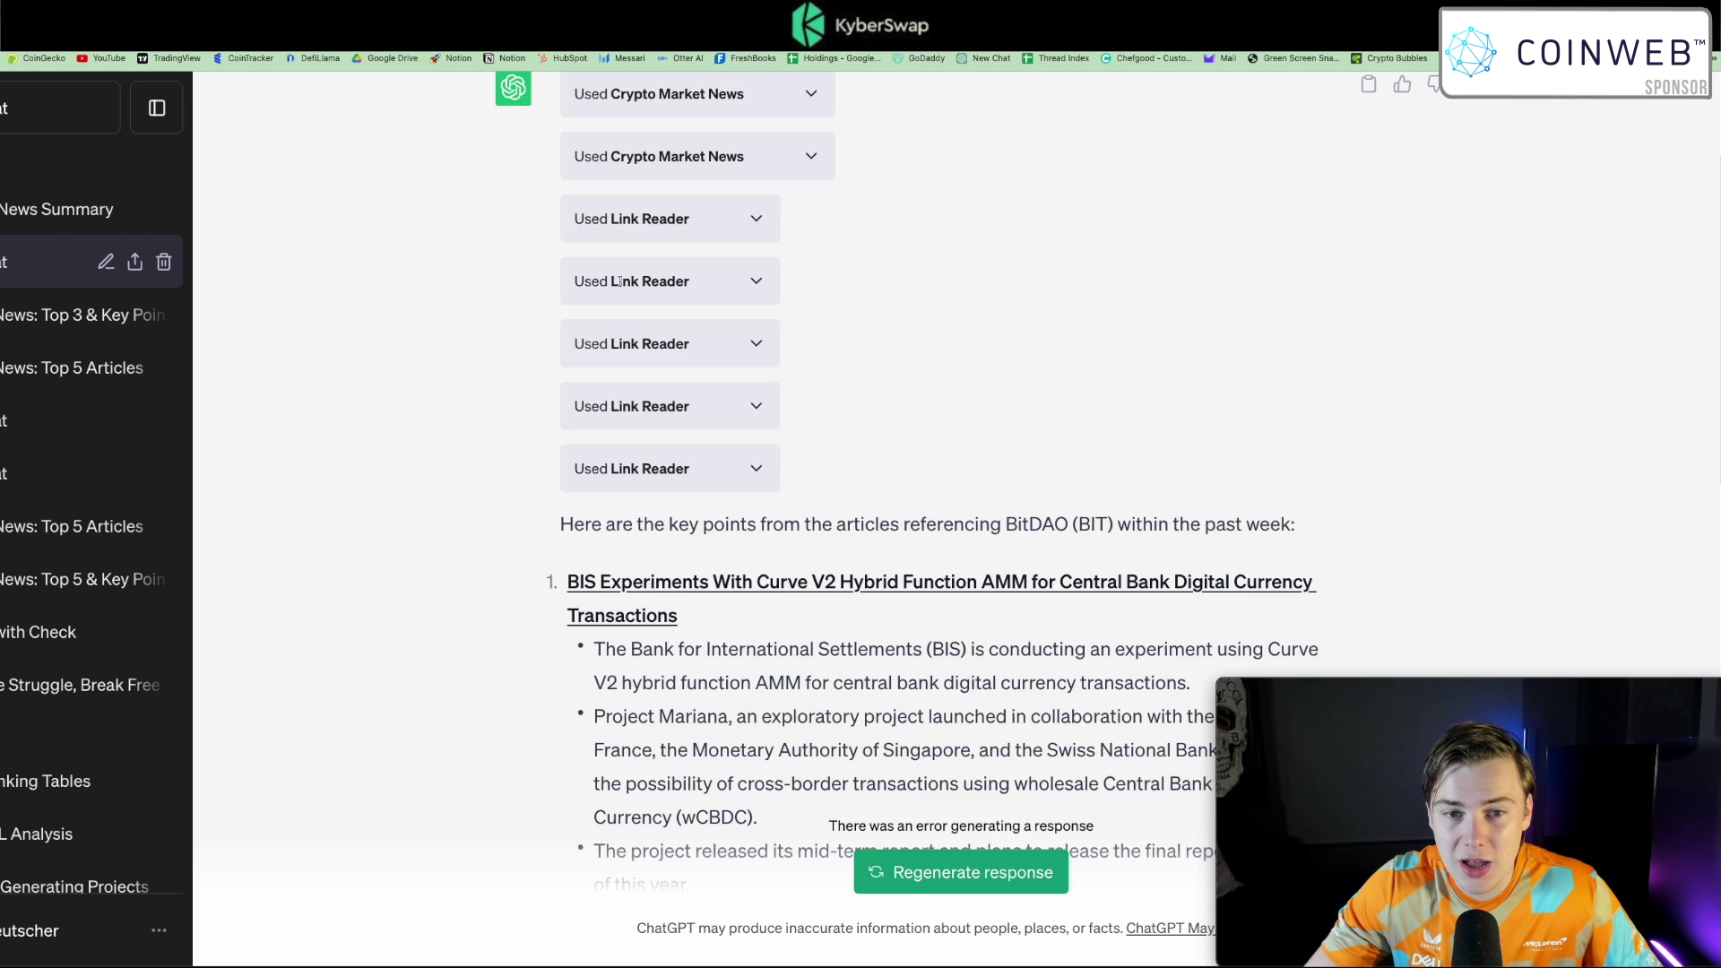
# Expand the first Crypto Market News call in the ChatGPT answer about BitDAO and read through its request and response data.
pyautogui.scroll(3, 728, 346)
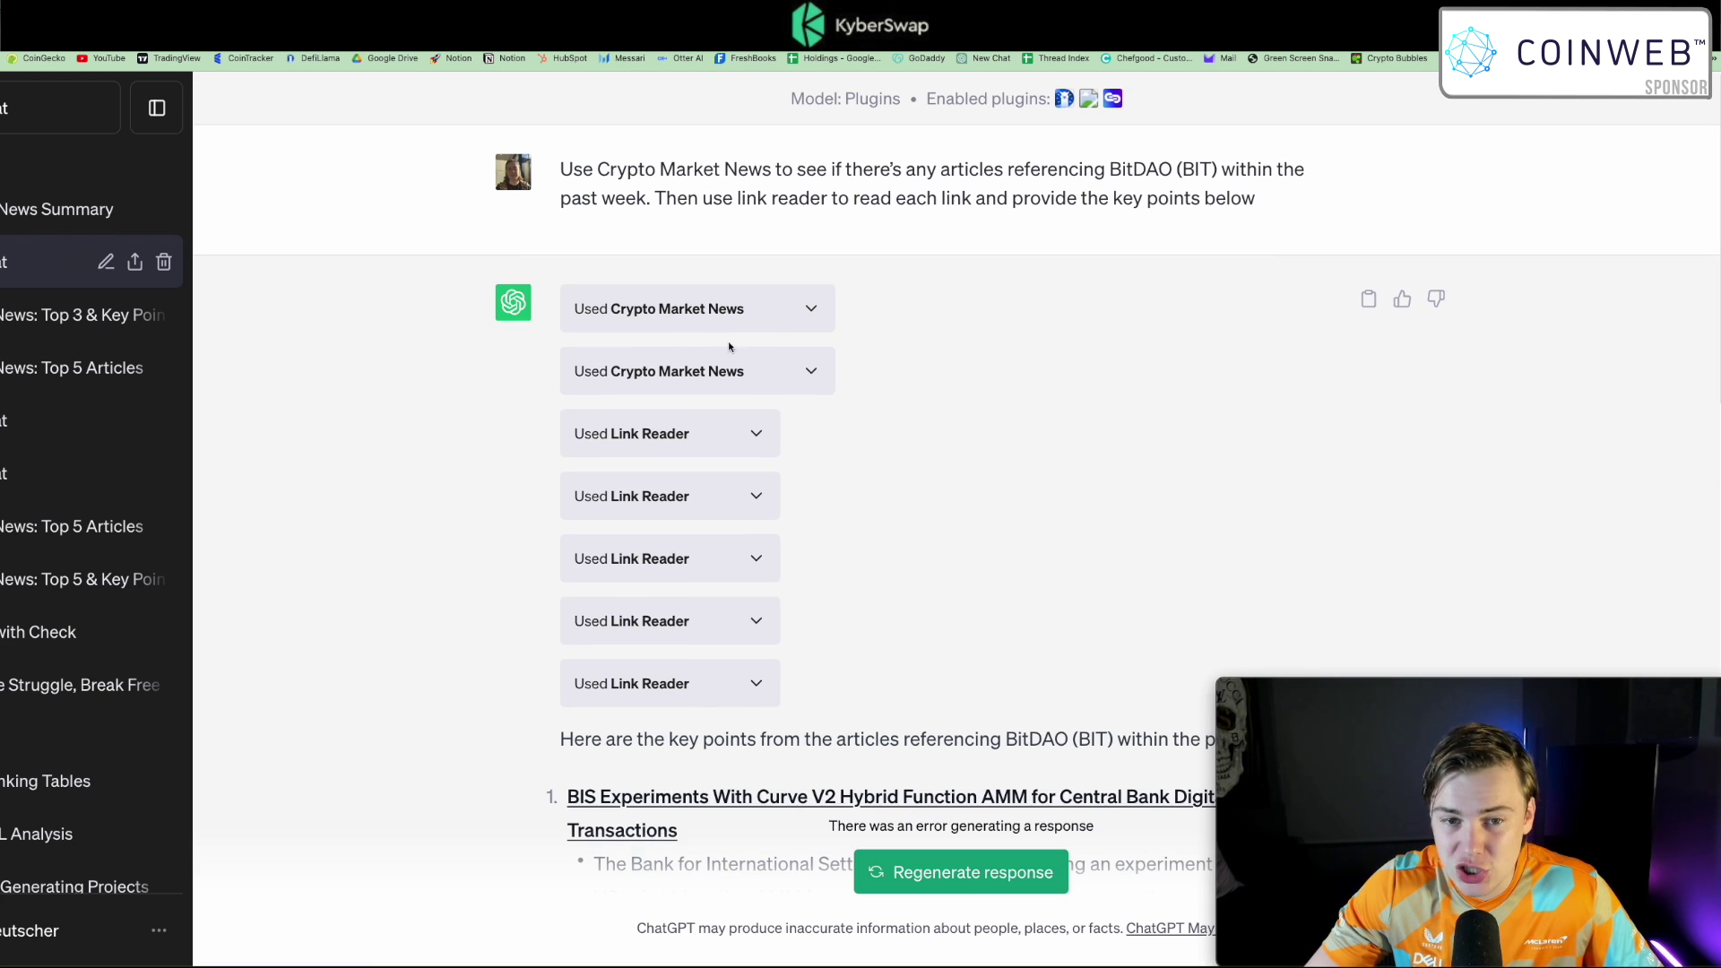
pyautogui.click(784, 323)
pyautogui.scroll(-2, 783, 323)
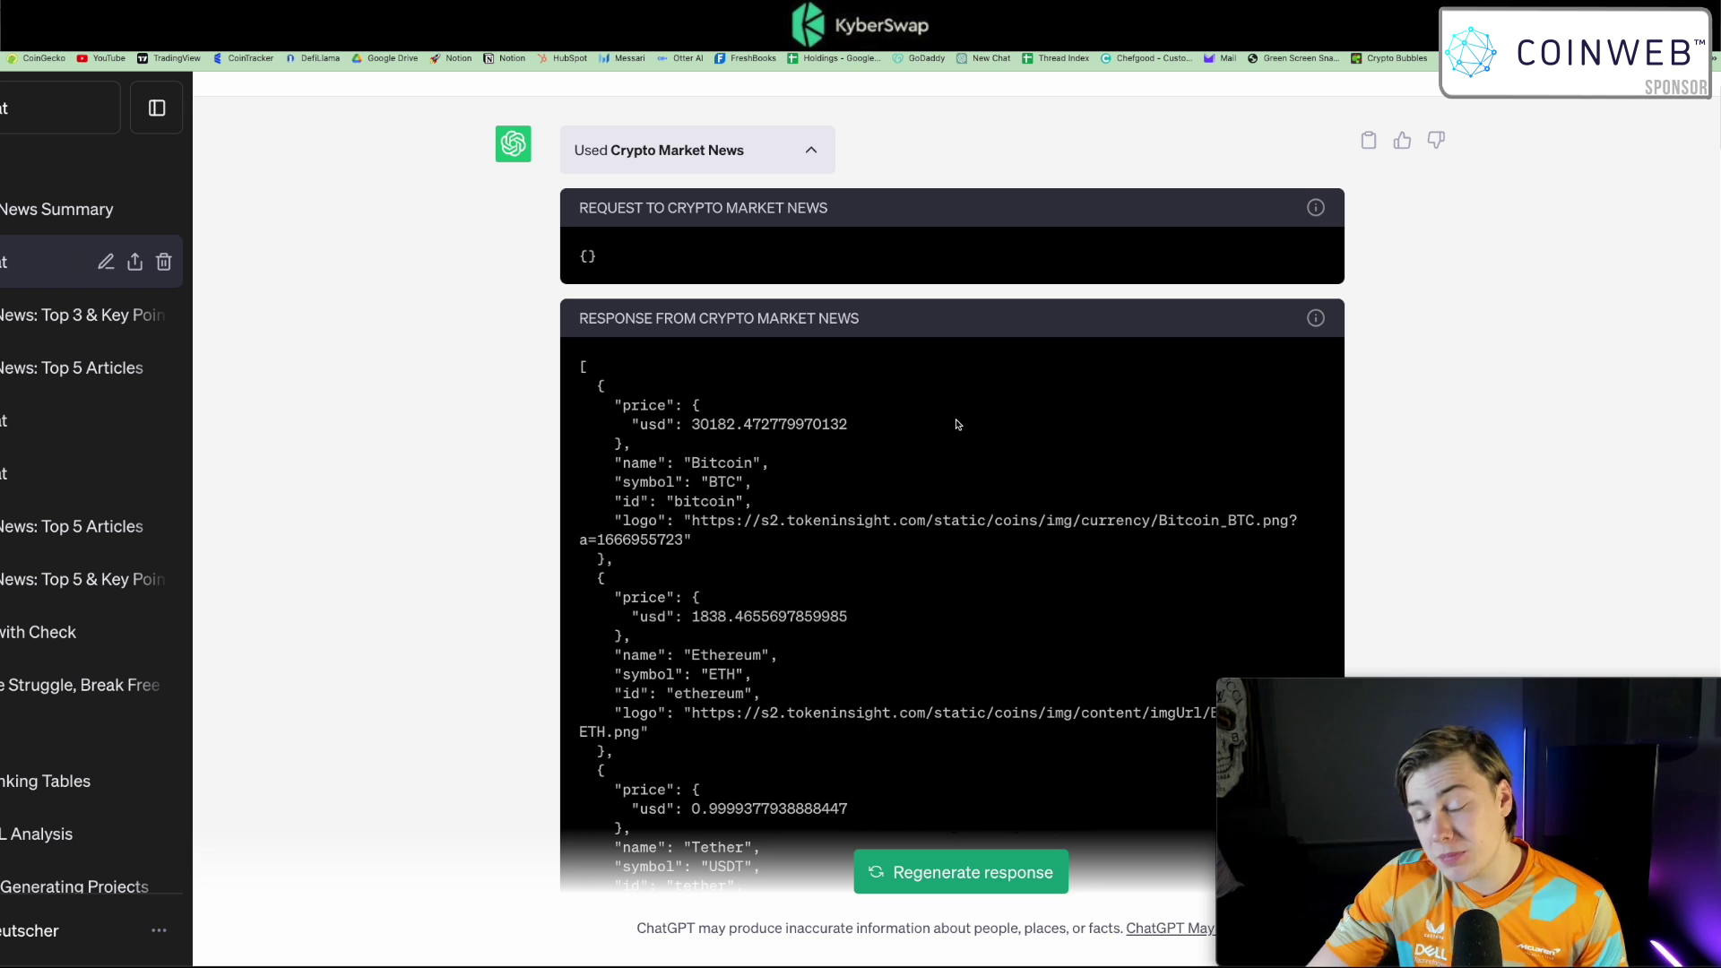
pyautogui.scroll(-2, 989, 422)
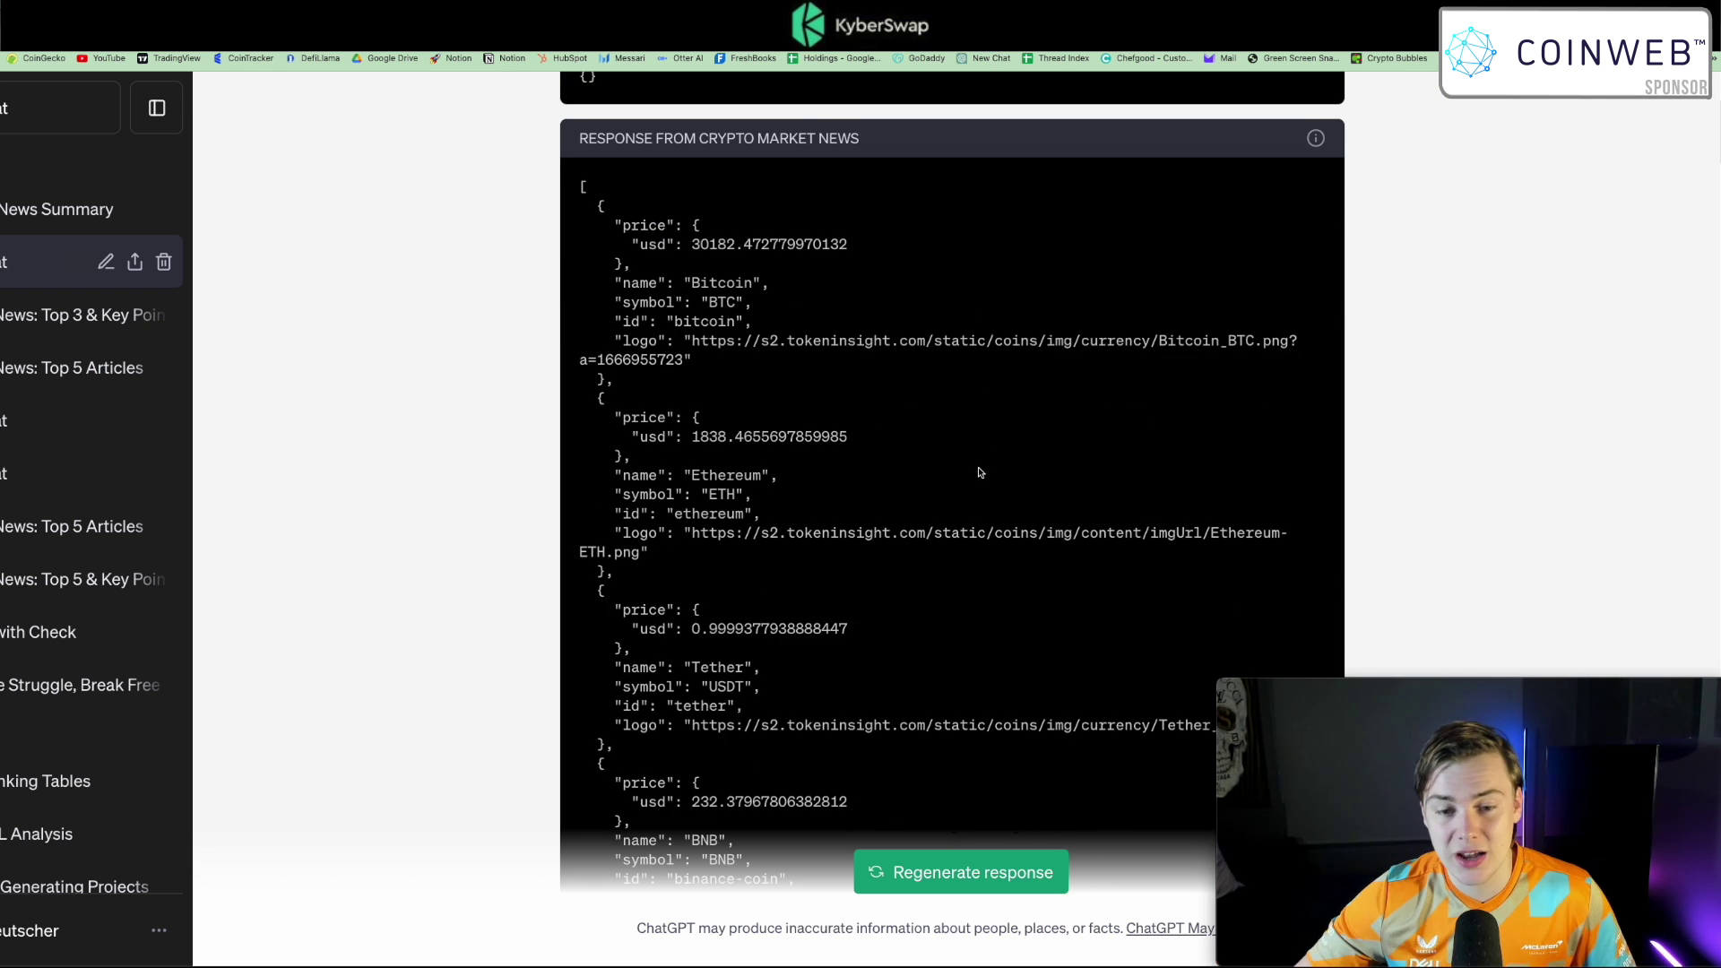
pyautogui.scroll(-1, 973, 461)
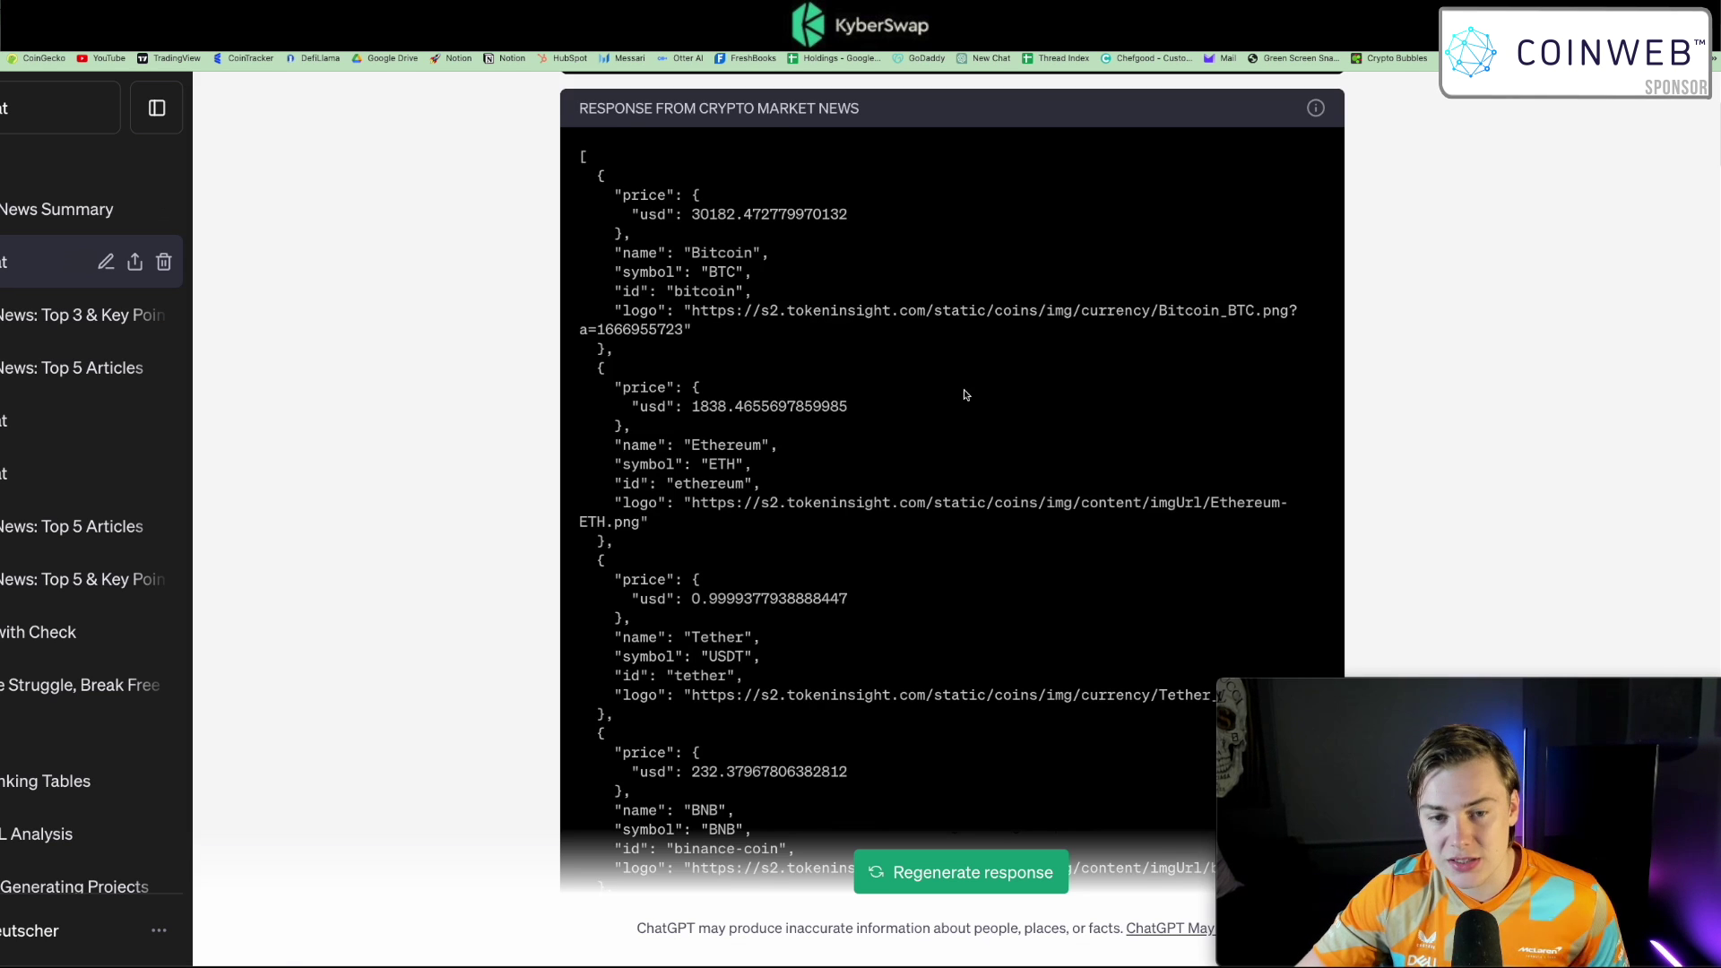
pyautogui.scroll(-2, 698, 271)
pyautogui.moveTo(699, 271); pyautogui.dragTo(933, 284)
pyautogui.click(933, 284)
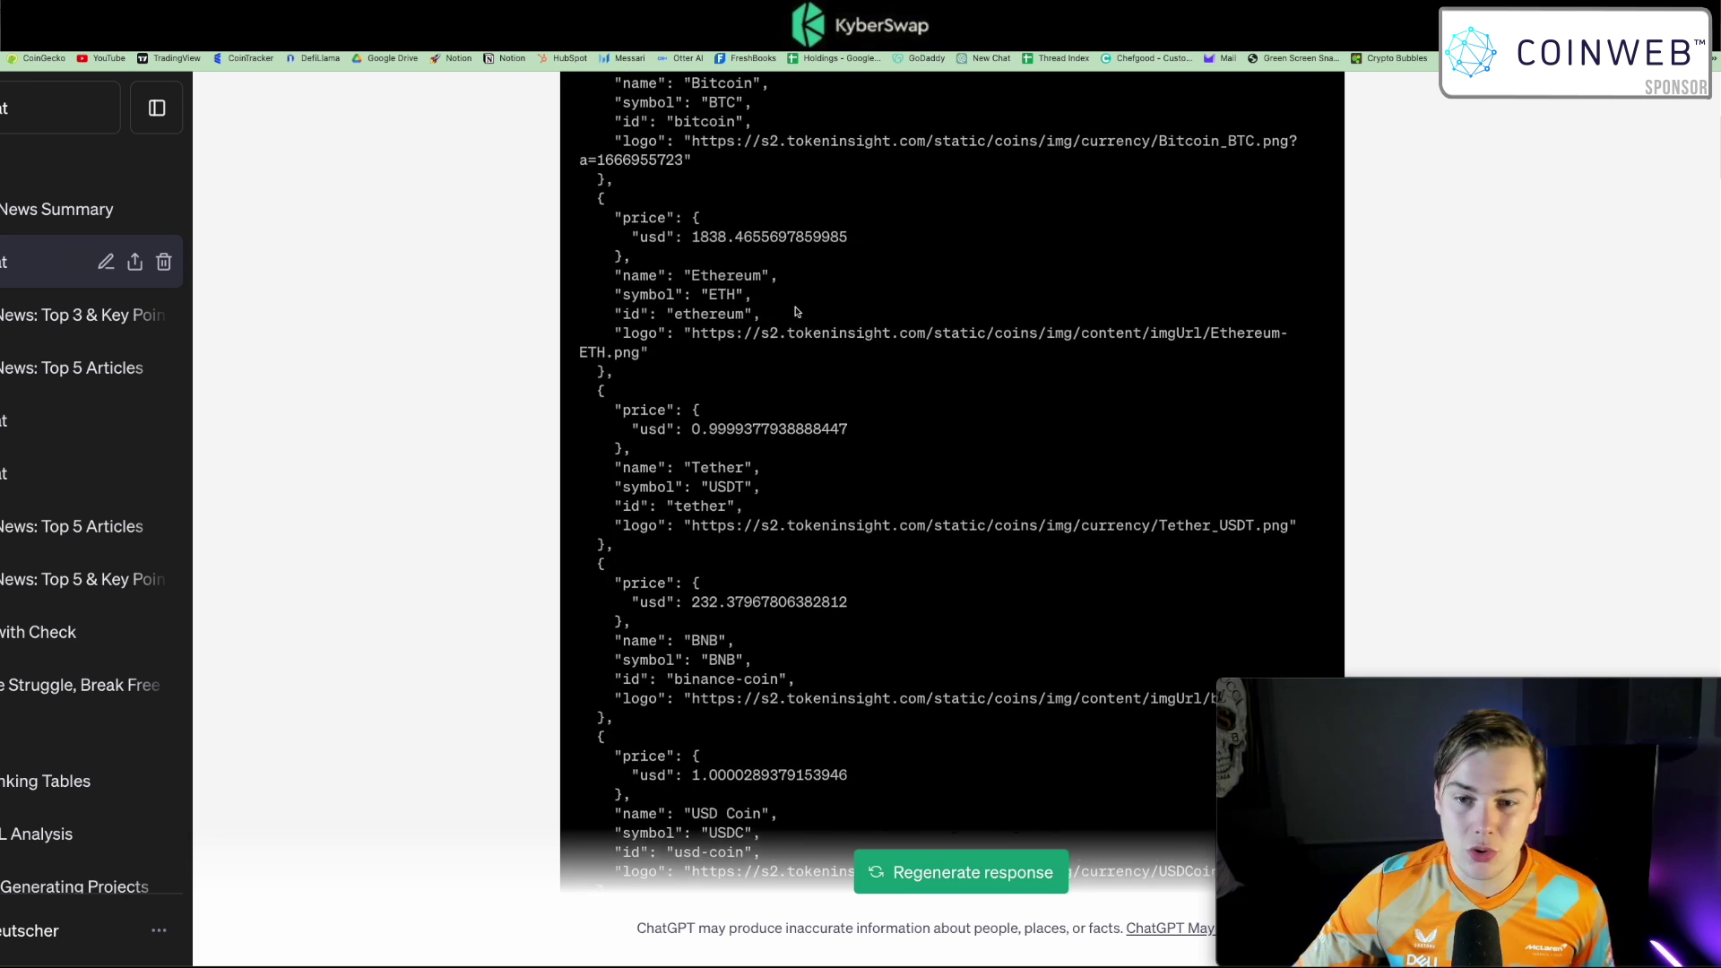
pyautogui.scroll(-7, 1014, 242)
pyautogui.scroll(-12, 1054, 256)
pyautogui.scroll(-16, 1208, 259)
pyautogui.scroll(-20, 1209, 270)
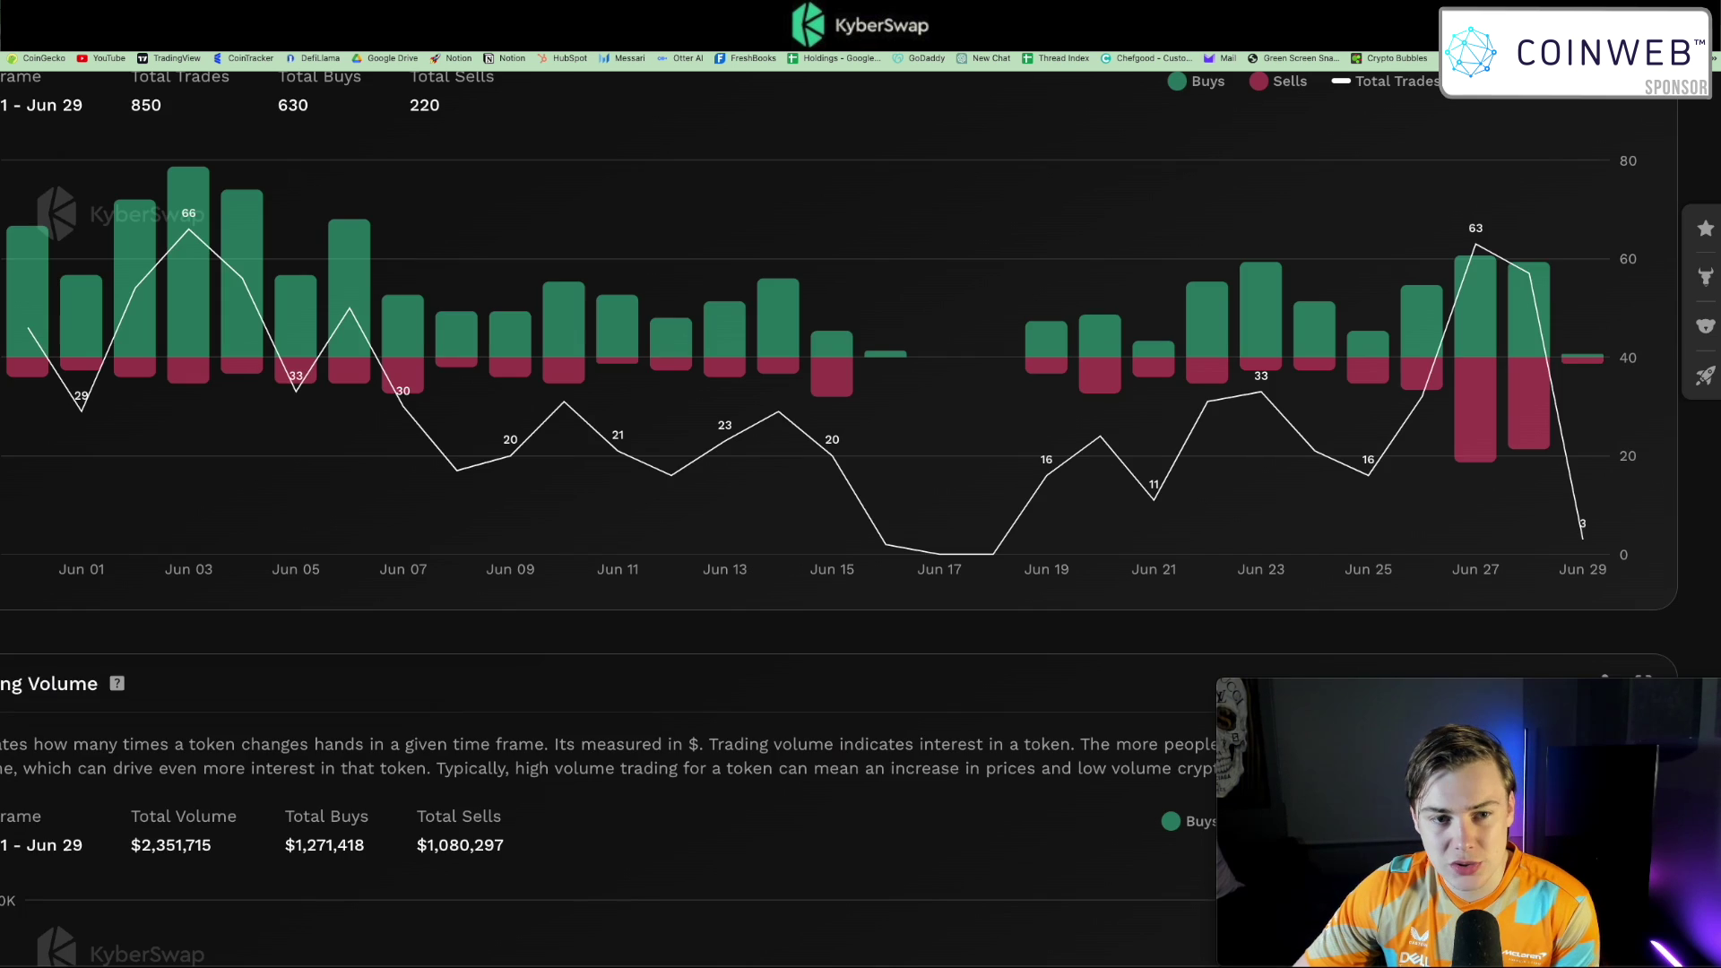
# Review the BitDAO (BIT) overview in KyberSwap and go back to the token rankings.
pyautogui.scroll(10, 807, 448)
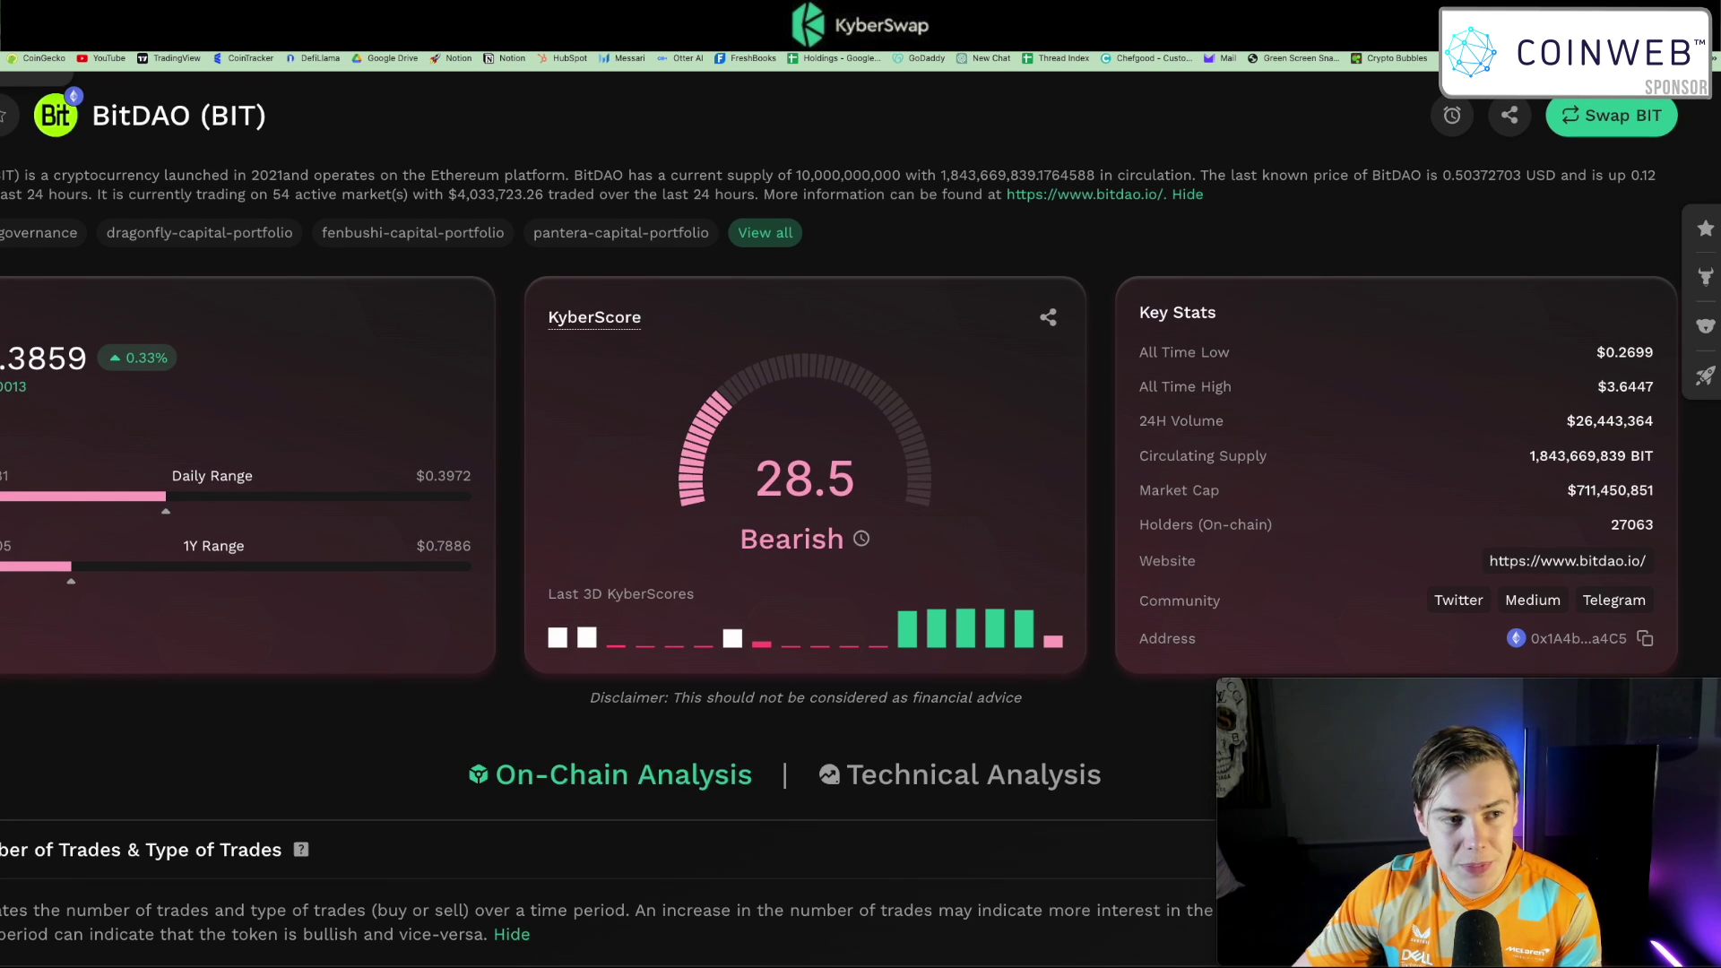
pyautogui.hotkey('alt', 'Left')
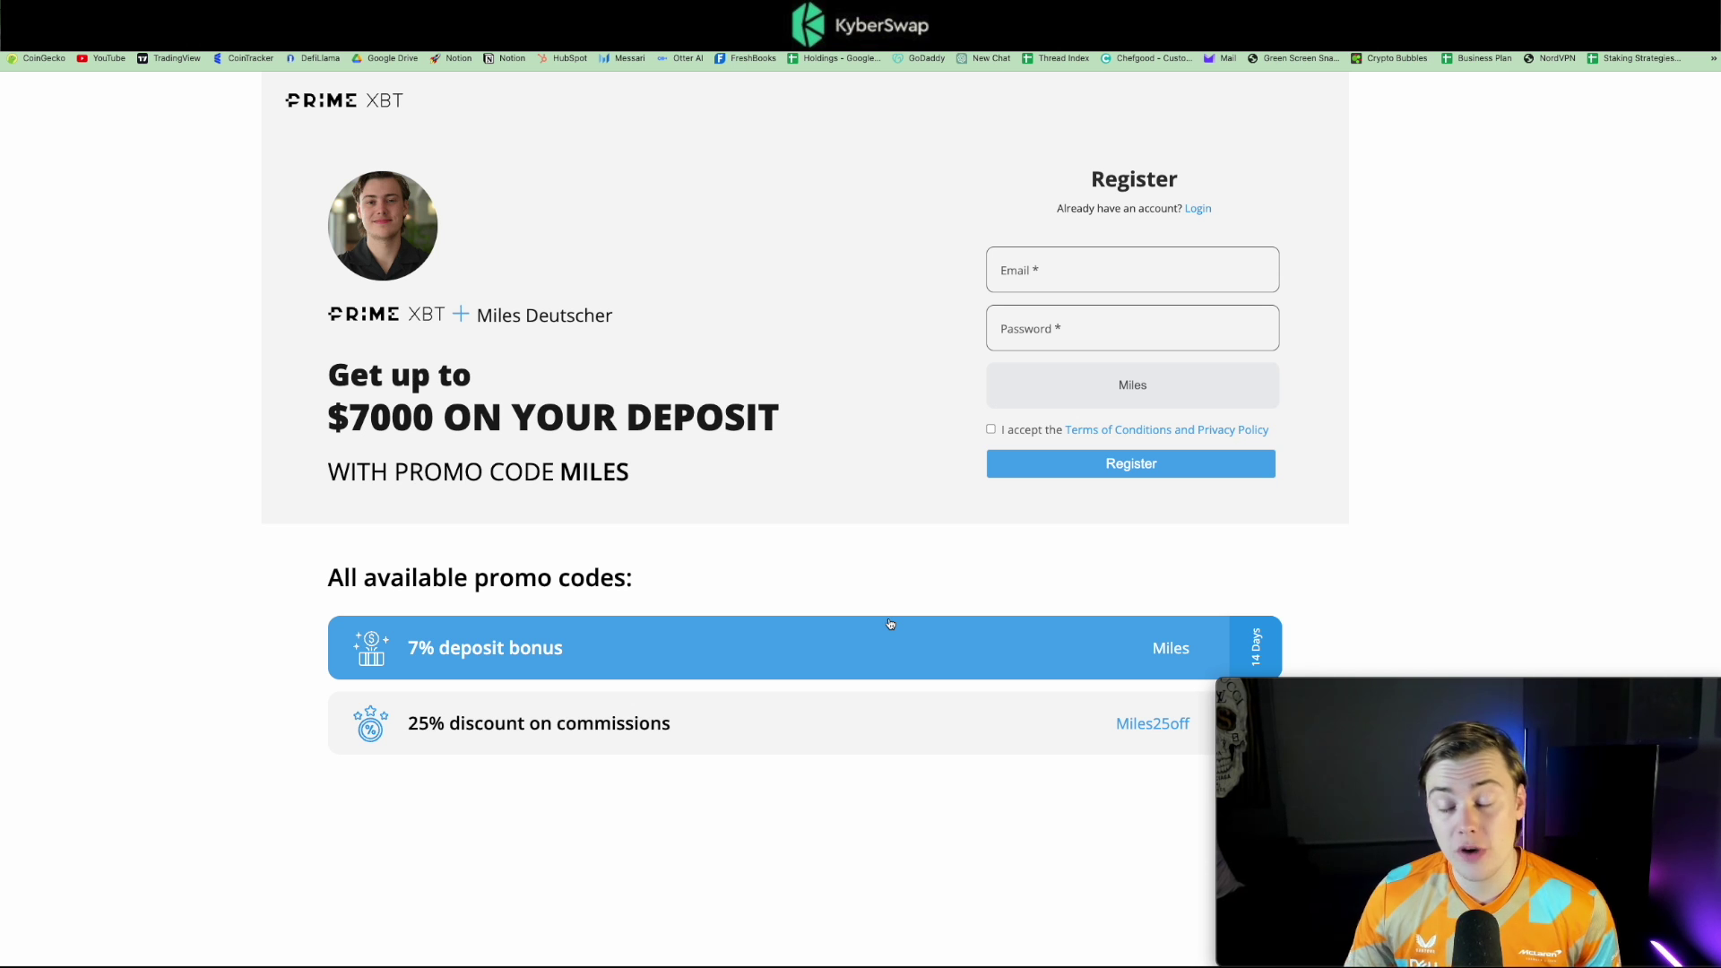
# Review the available promo codes on the PrimeXBT registration page and highlight the promo code and the $7000 deposit offer.
pyautogui.click(860, 707)
pyautogui.click(793, 640)
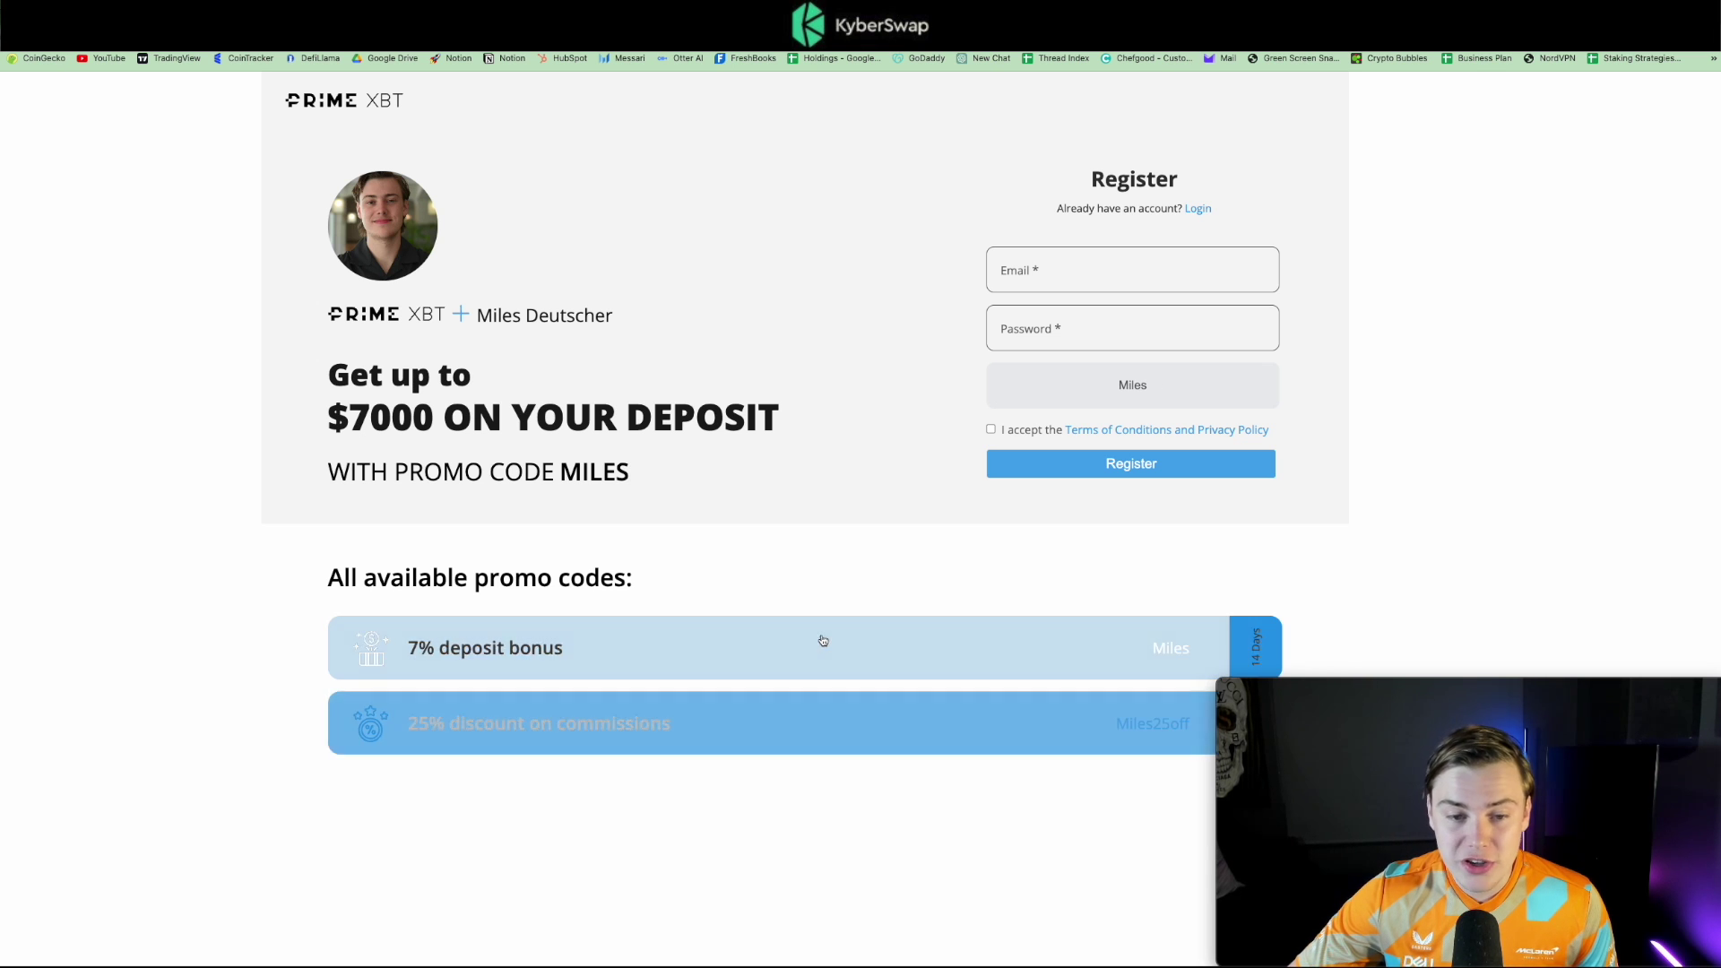
pyautogui.moveTo(563, 468); pyautogui.dragTo(634, 474)
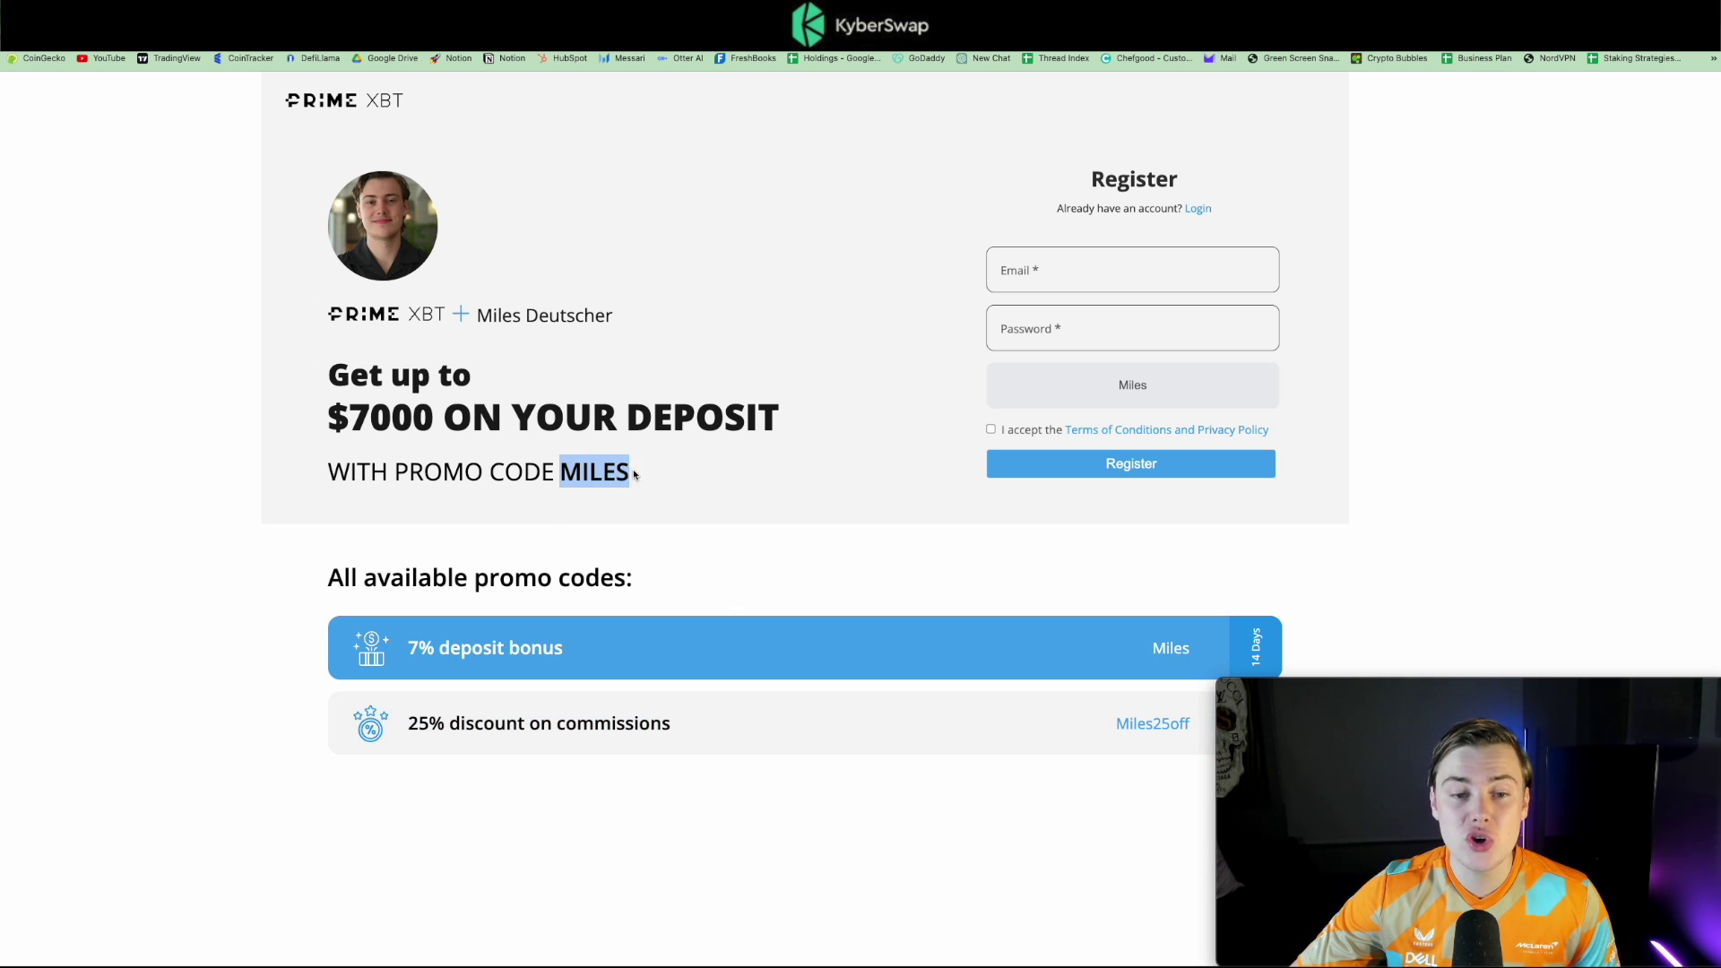
pyautogui.moveTo(328, 414); pyautogui.dragTo(513, 421)
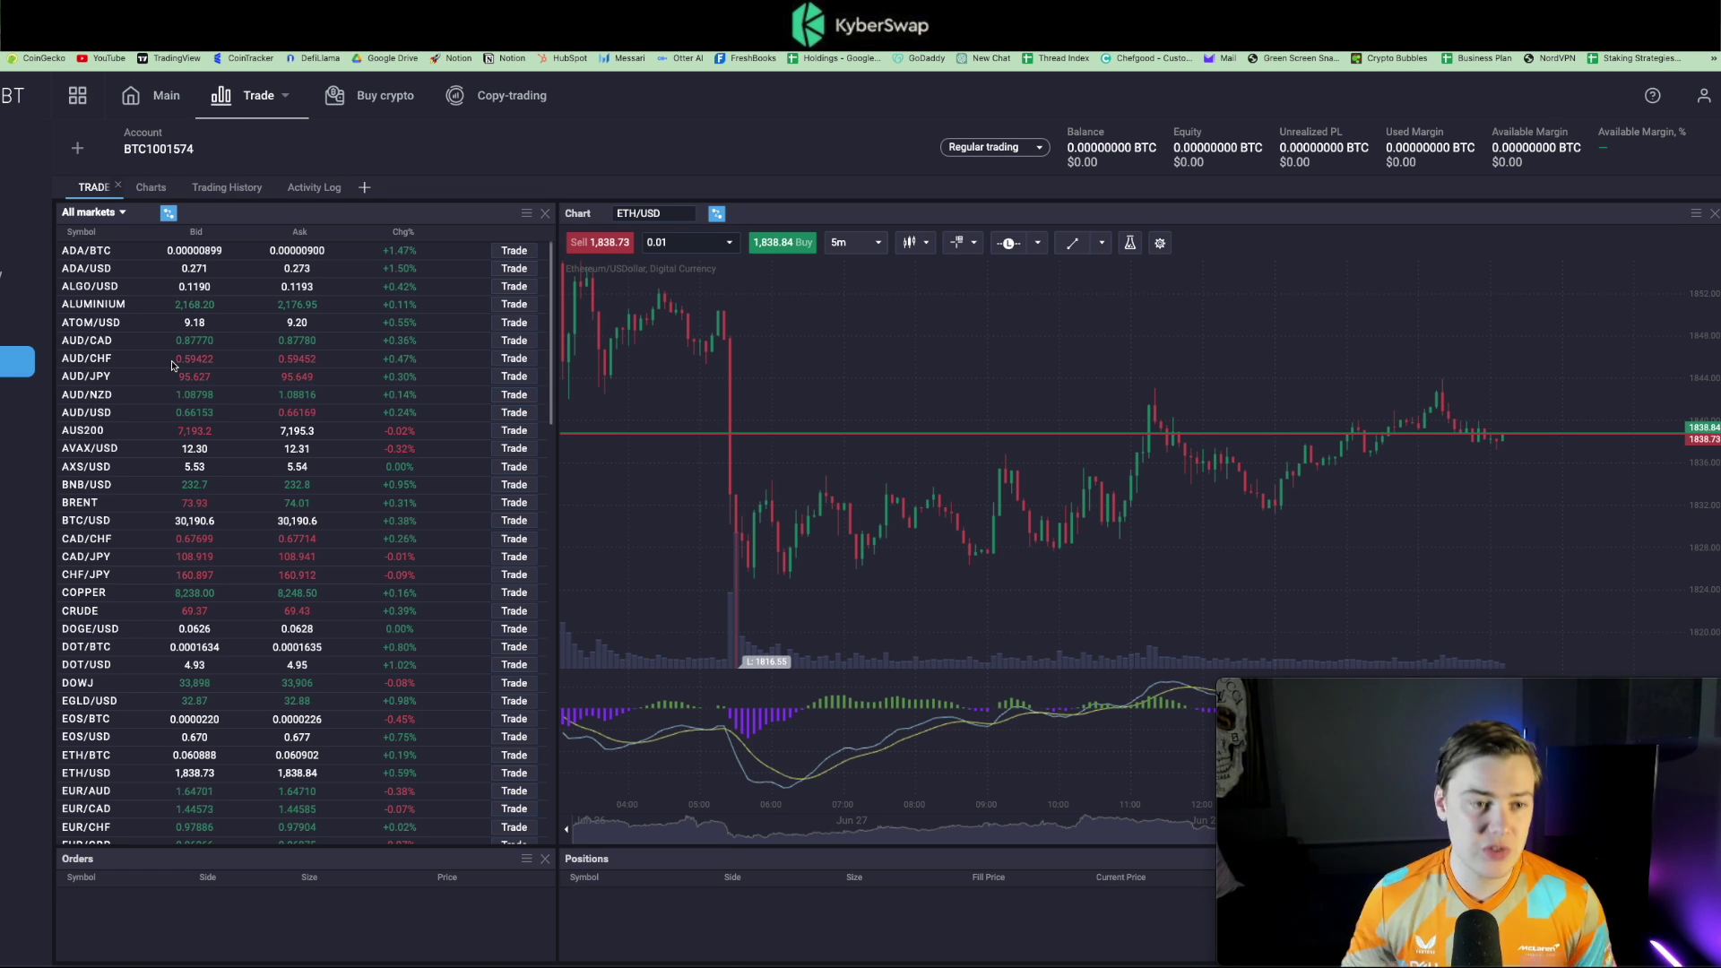
# Browse PrimeXBT's list of all markets and load the JAPAN, ALUMINIUM and ADA/BTC charts.
pyautogui.scroll(-6, 233, 449)
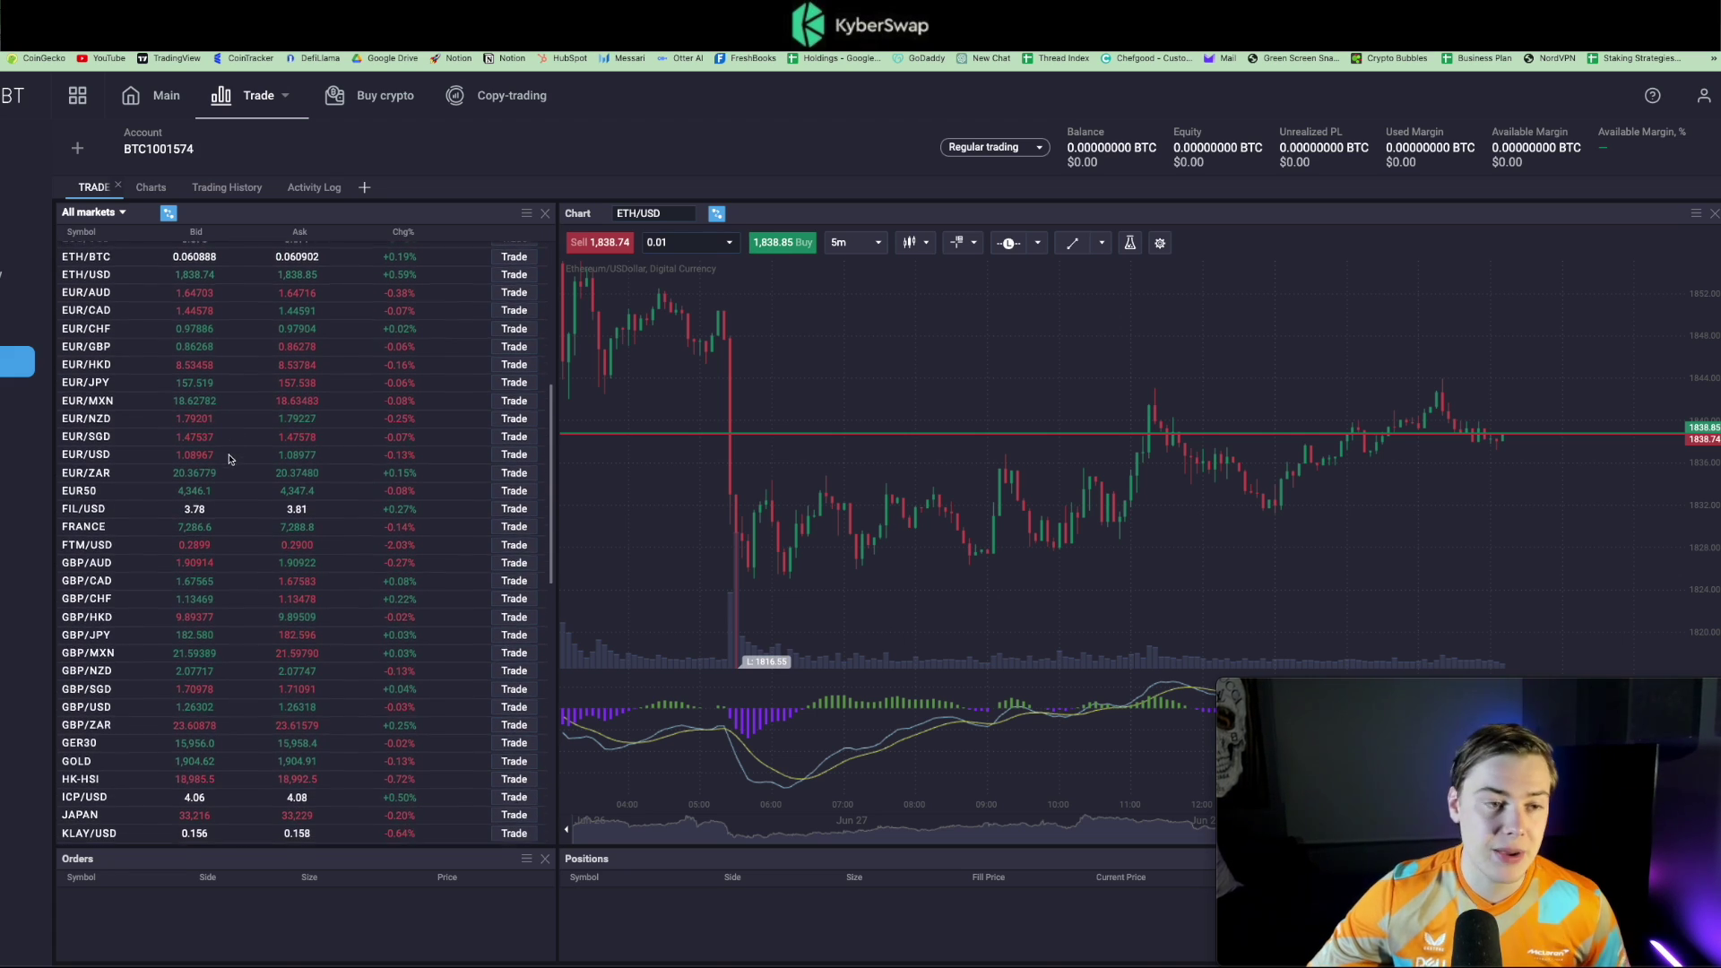
pyautogui.scroll(-5, 242, 426)
pyautogui.click(121, 399)
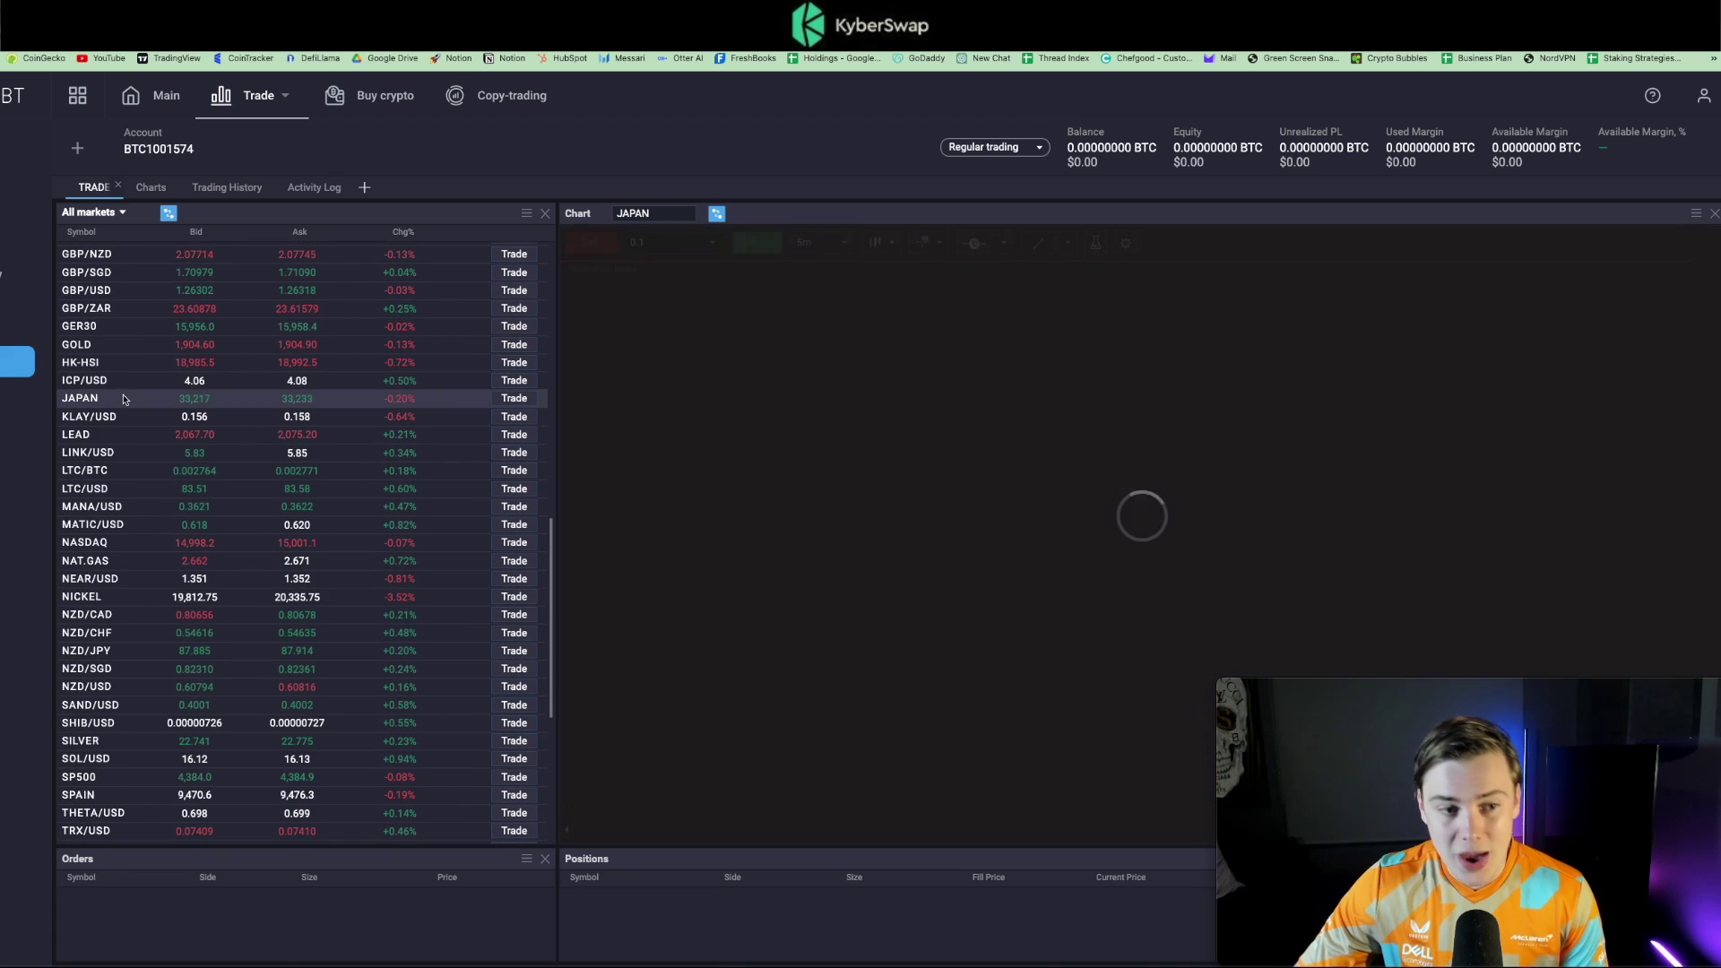
pyautogui.scroll(6, 124, 405)
pyautogui.click(154, 304)
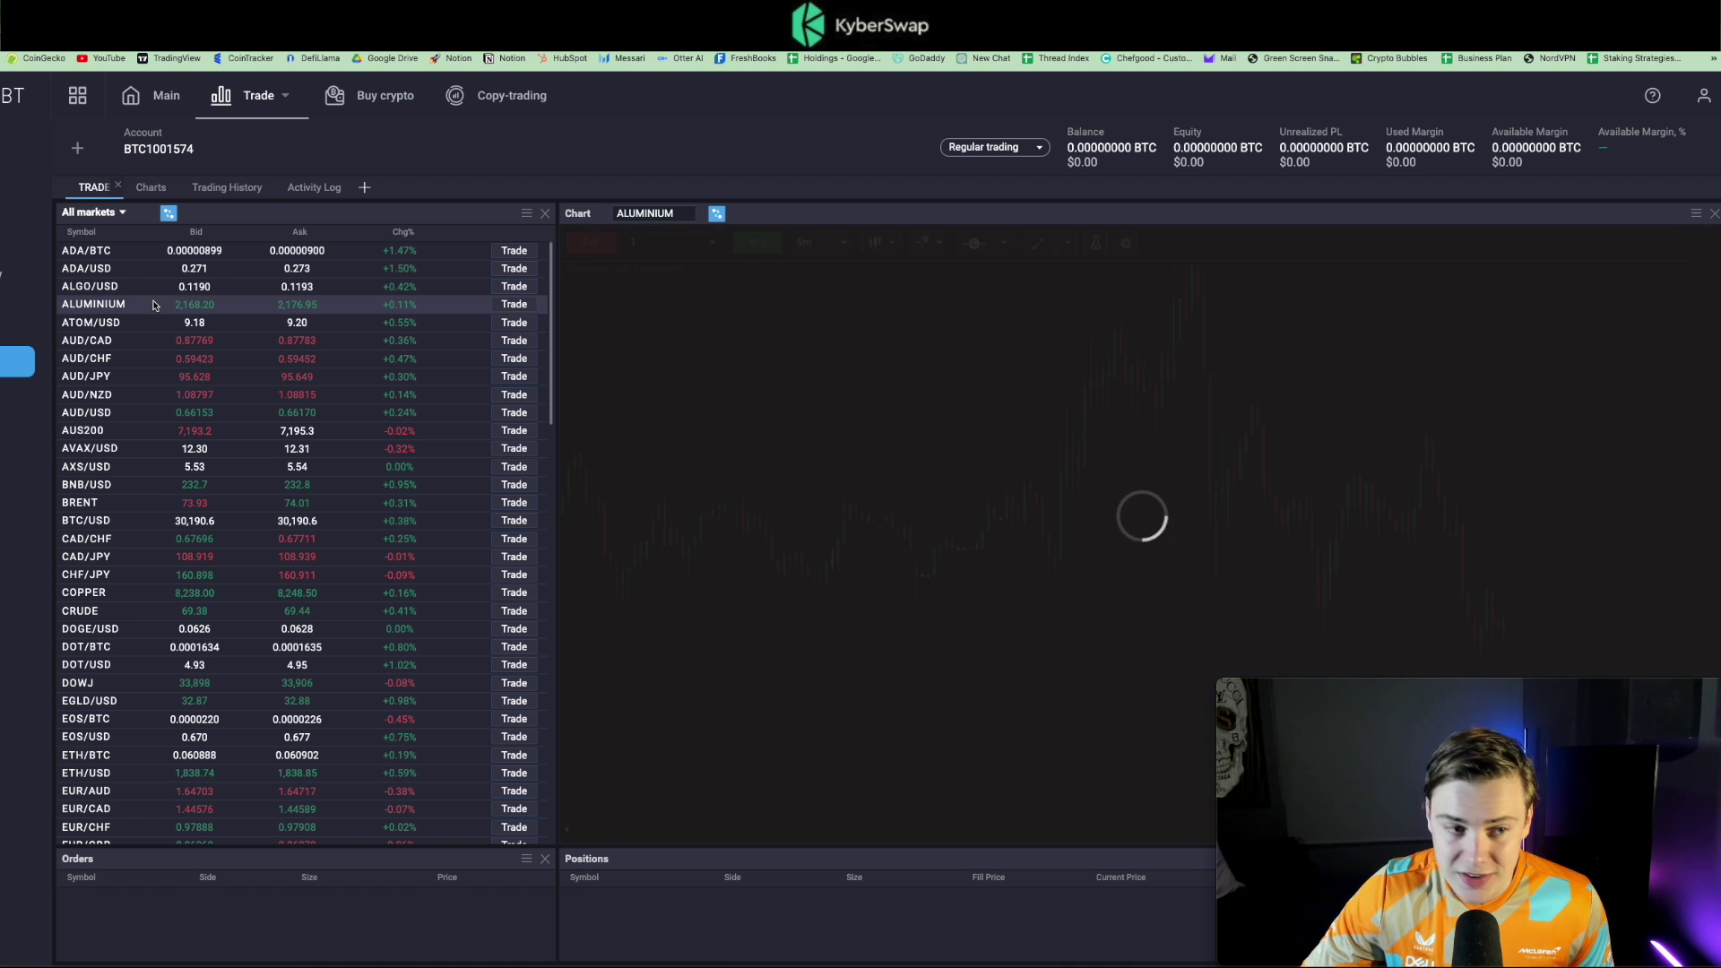
pyautogui.click(162, 255)
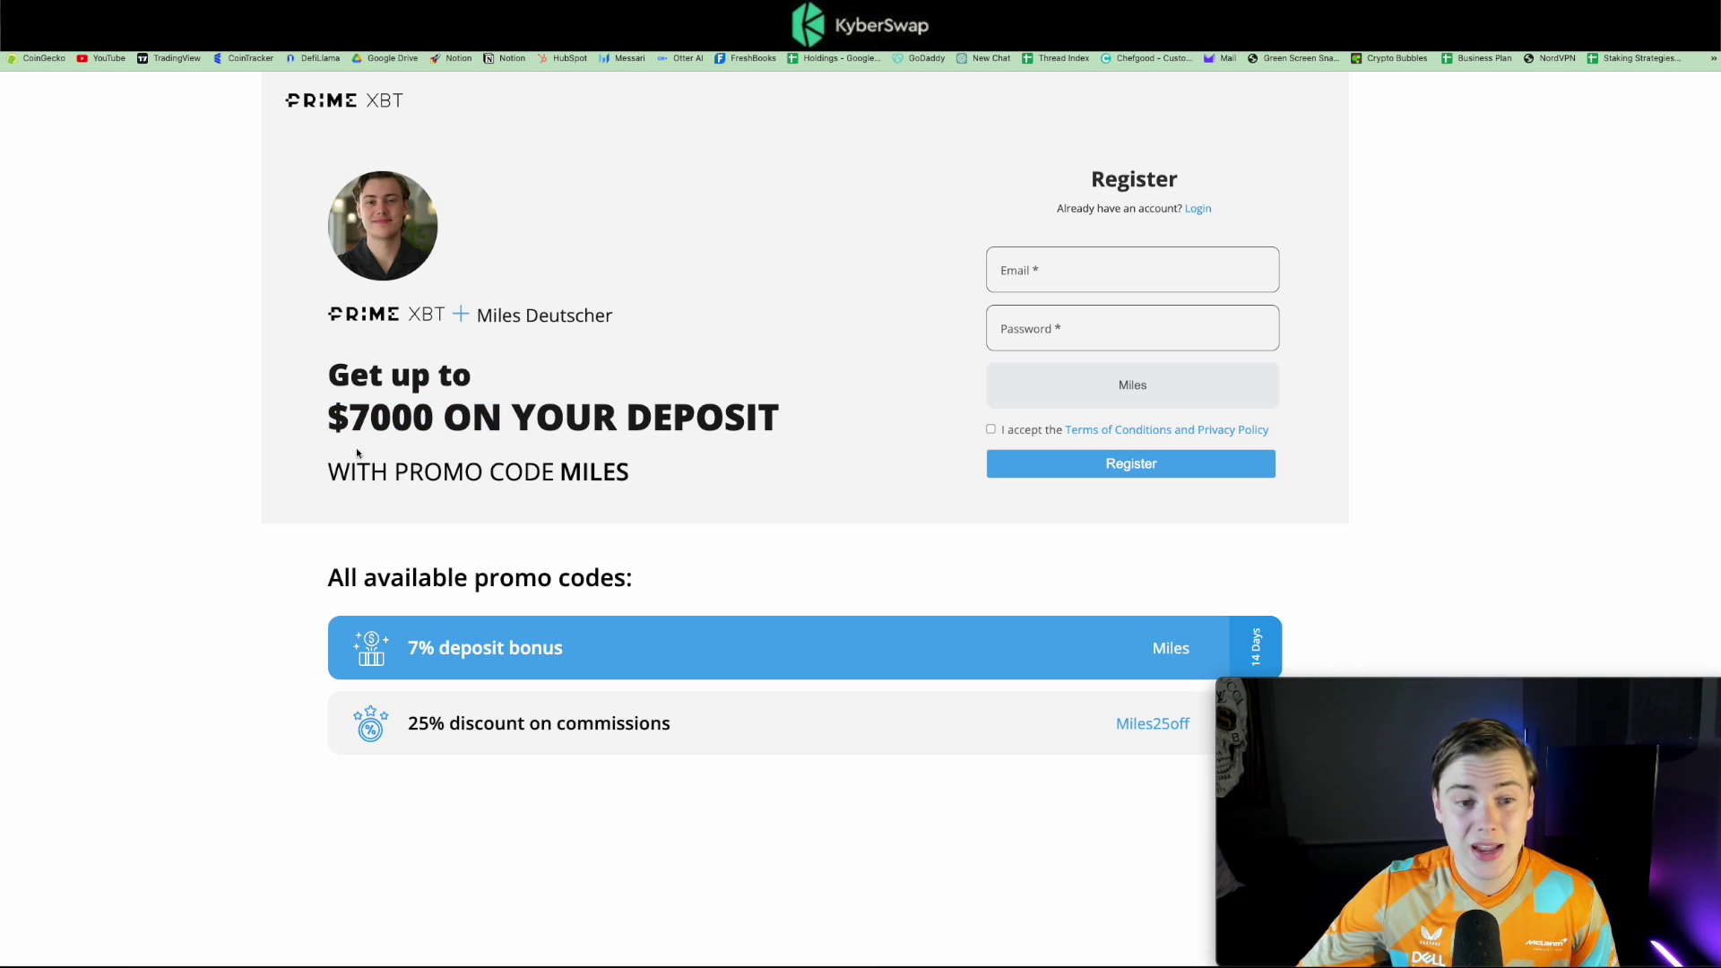
# Highlight the $7000 deposit offer on the PrimeXBT registration page, and review KyberSwap's Currently Trending token list.
pyautogui.moveTo(301, 410); pyautogui.dragTo(801, 421)
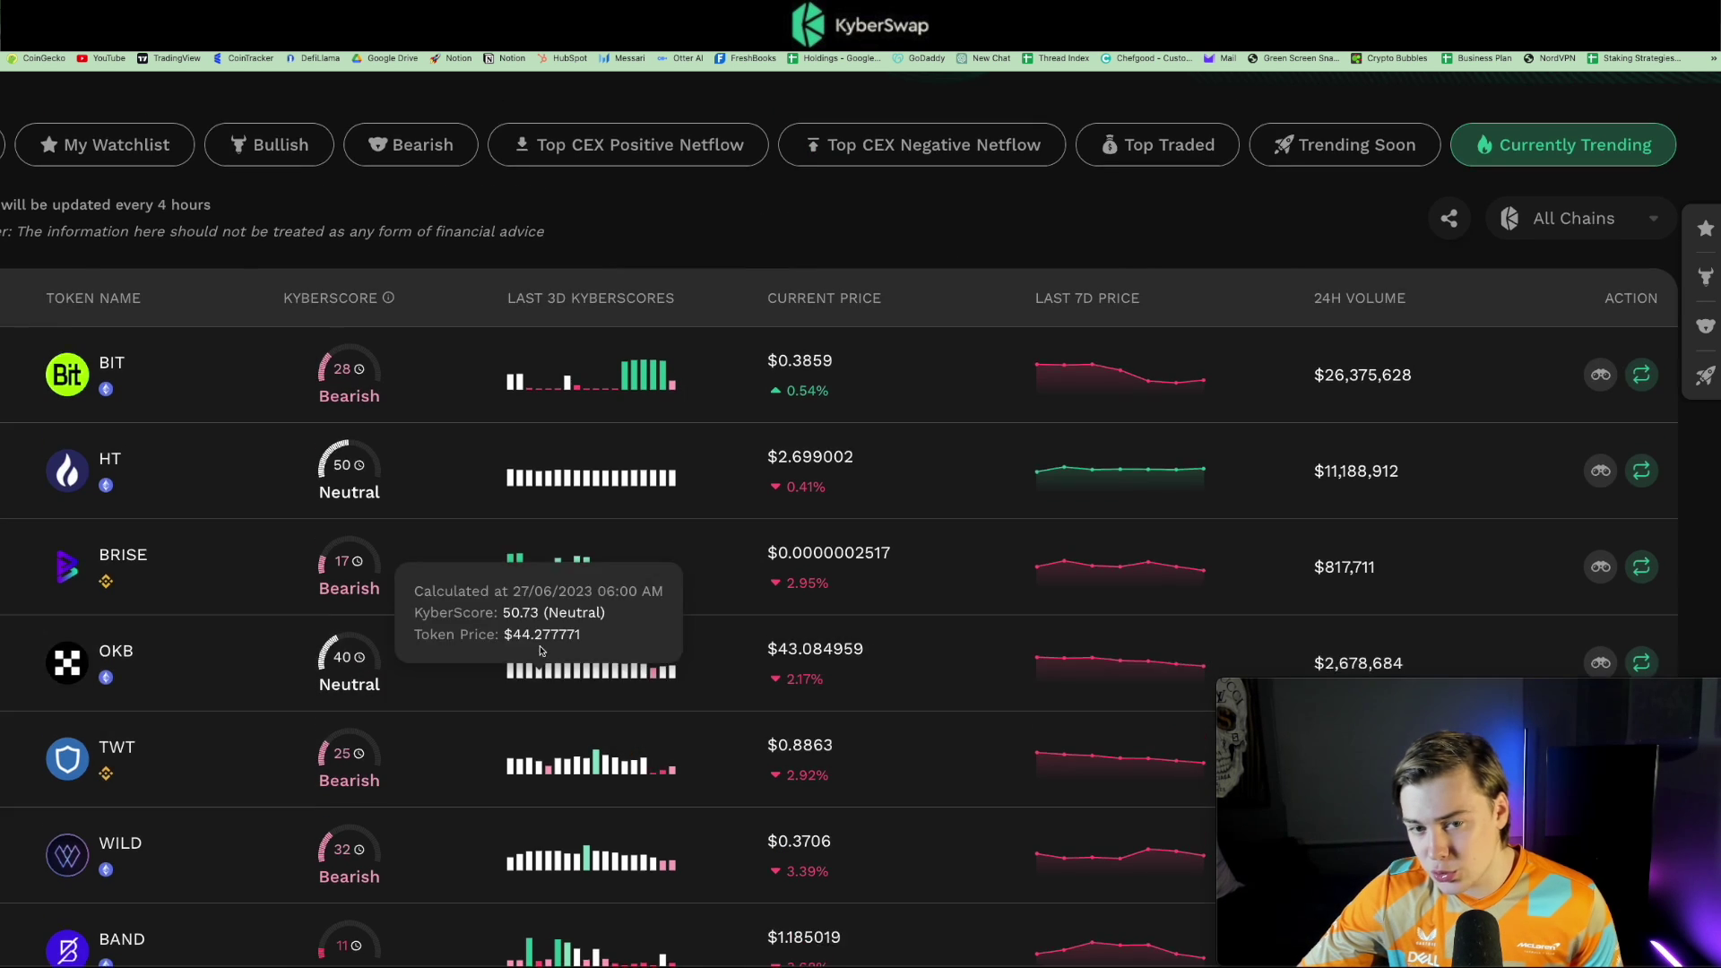
pyautogui.scroll(3, 183, 346)
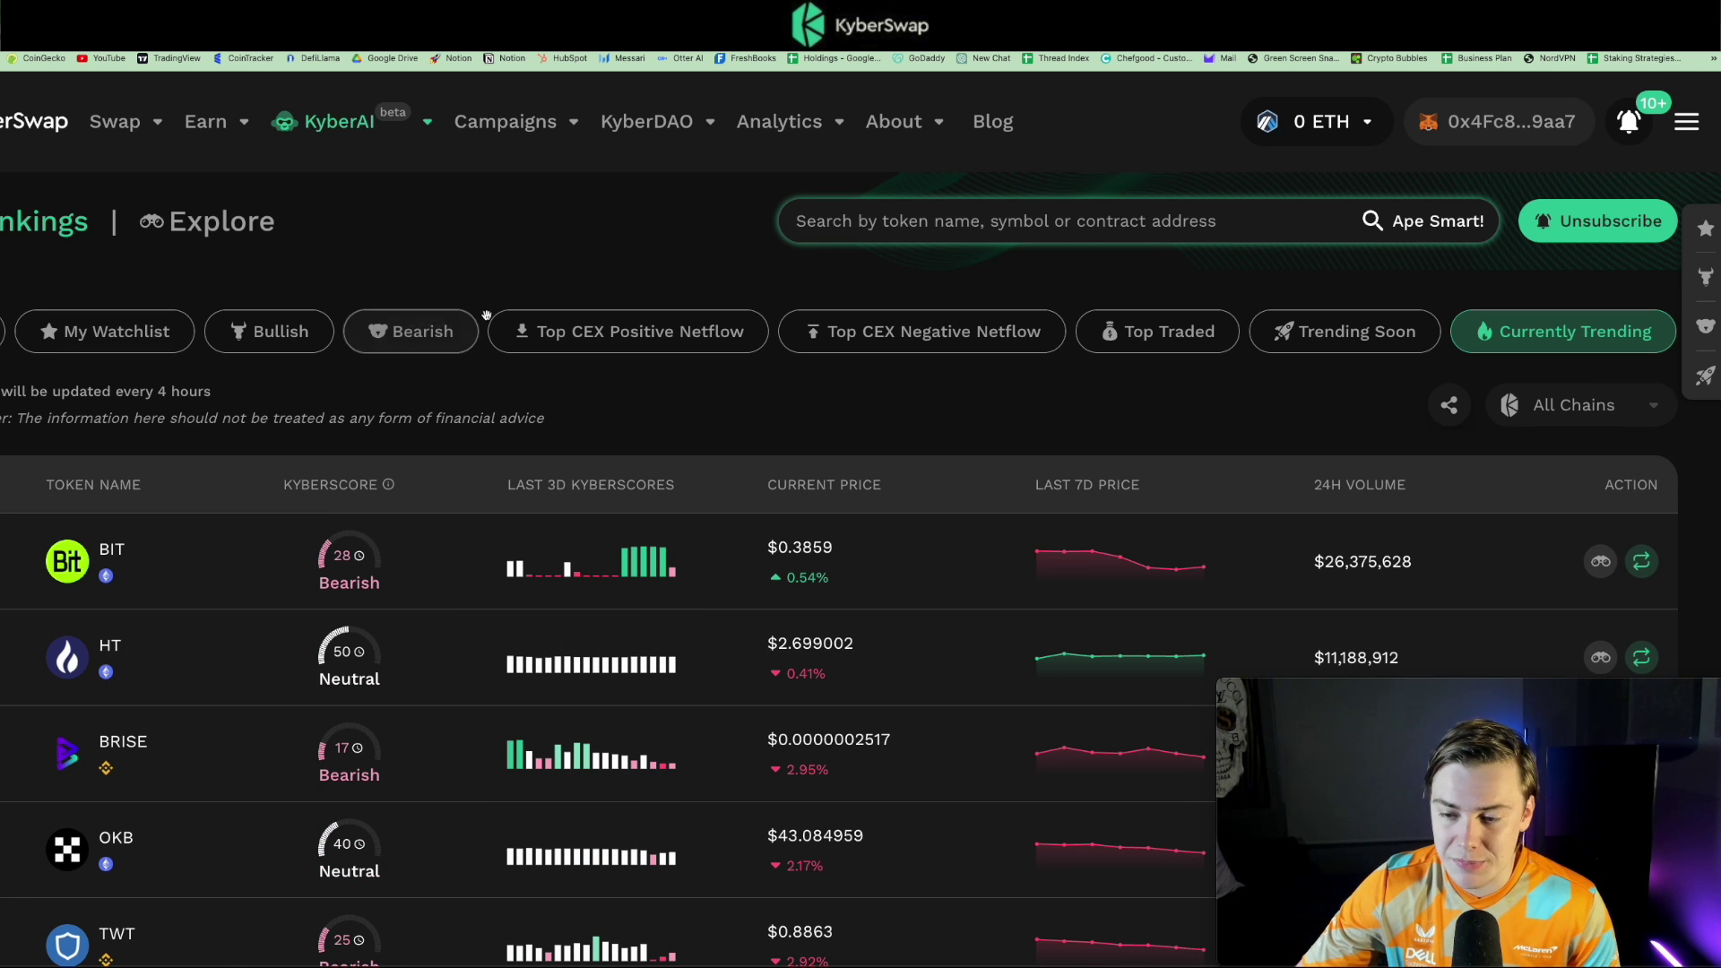